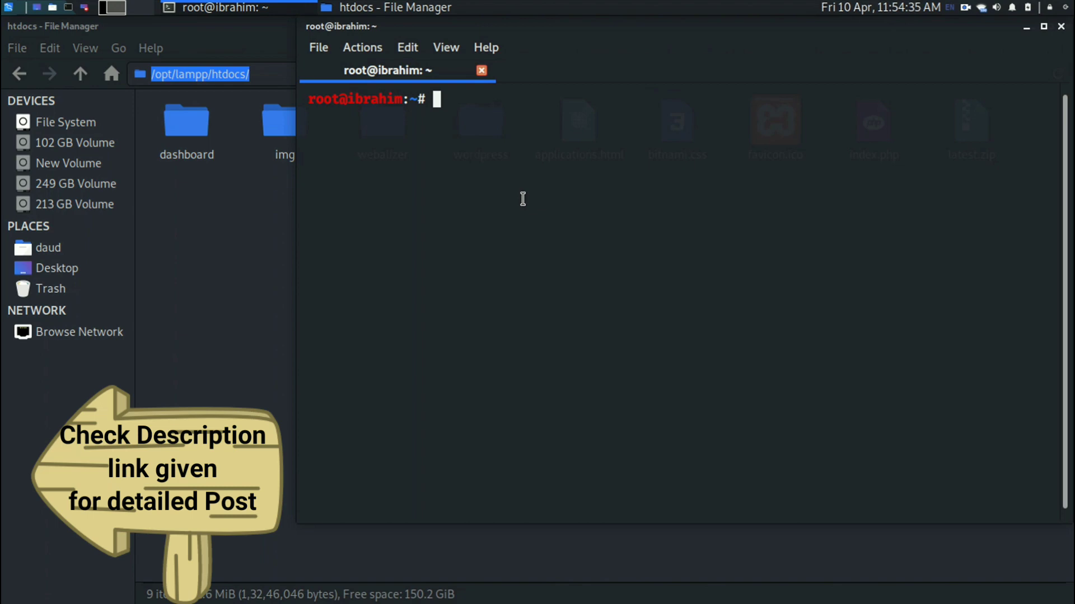
Run /opt/lampp/lampp start and check the Apache, MySQL and ProFTPD status lines.
type("/opt/l")
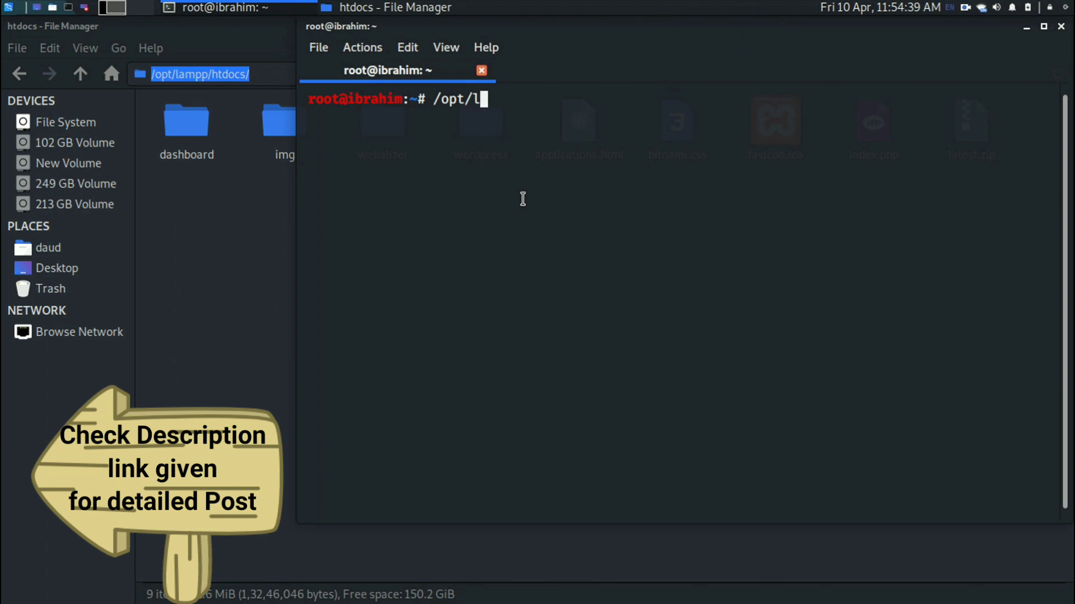
type("ampp/lampp/l")
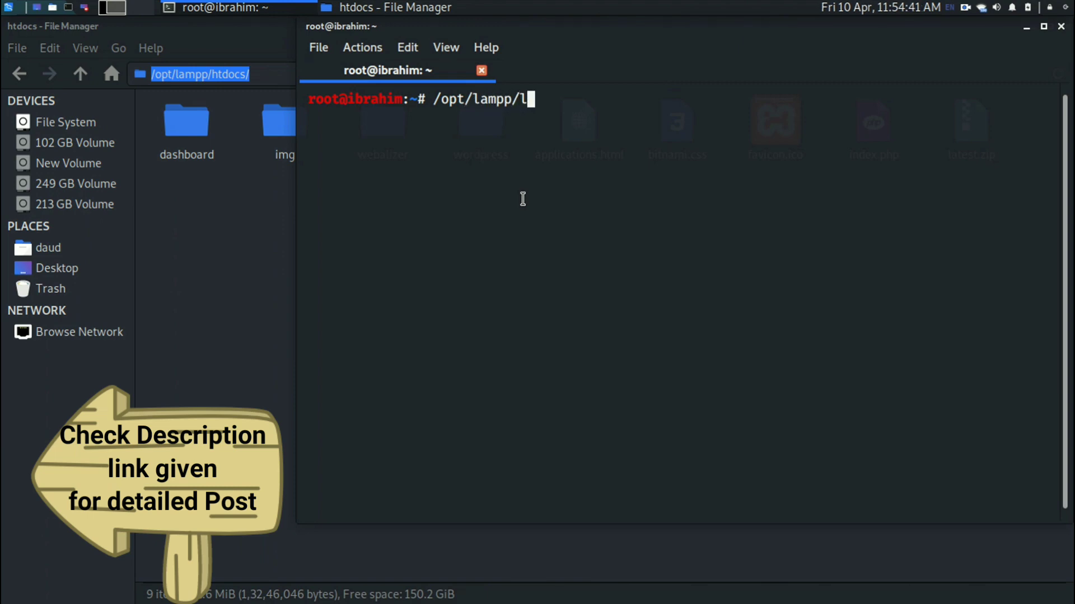
type(" start")
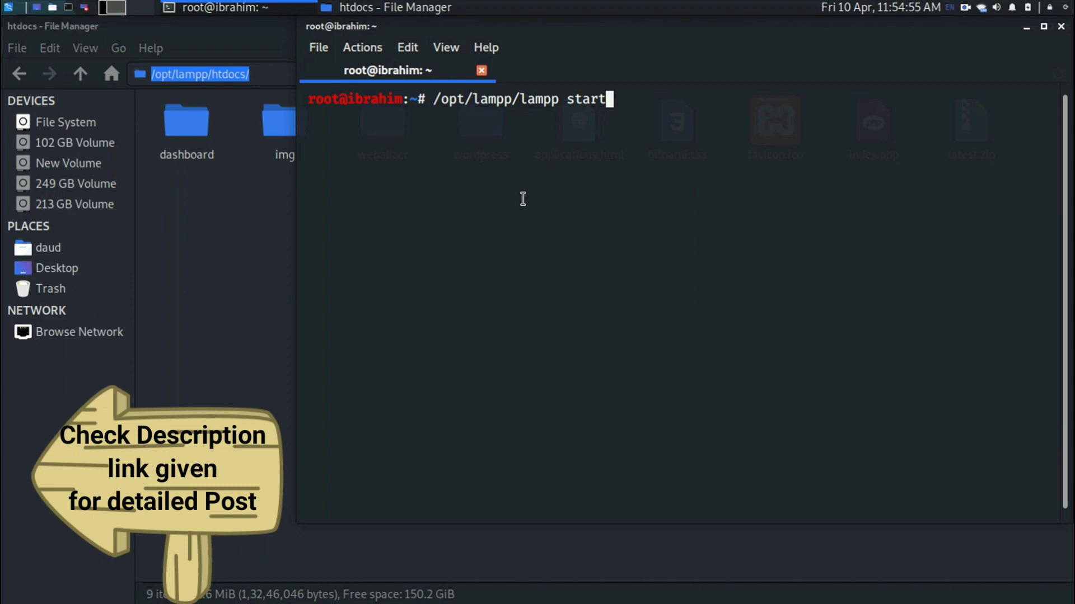
key("Return")
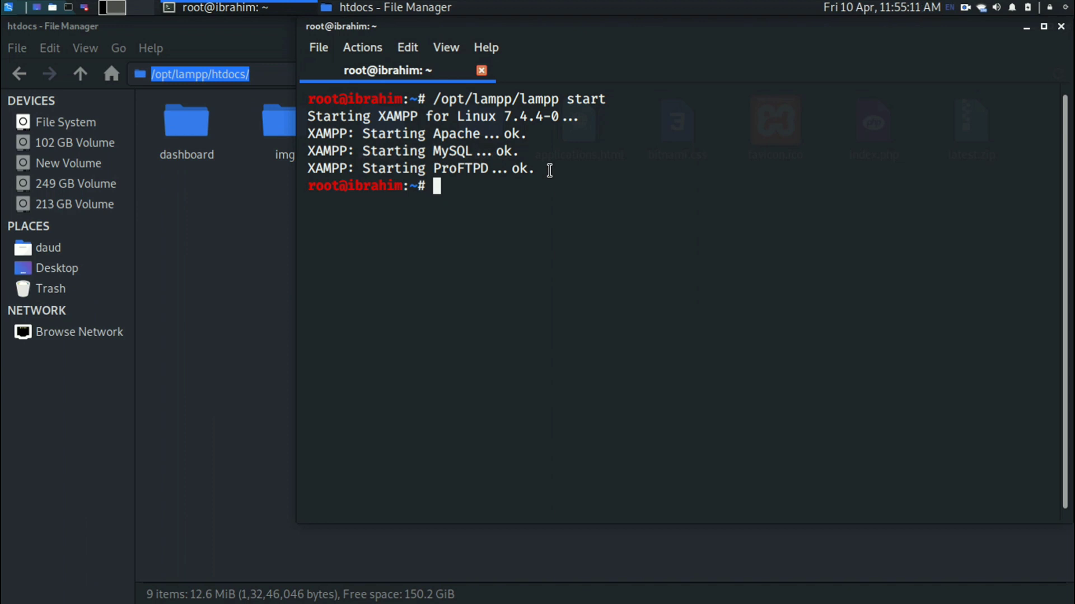
left_click_drag(427, 133, 547, 176)
Minimize the terminal and file manager, then launch Google Chrome from the desktop.
left_click(547, 176)
left_click(255, 212)
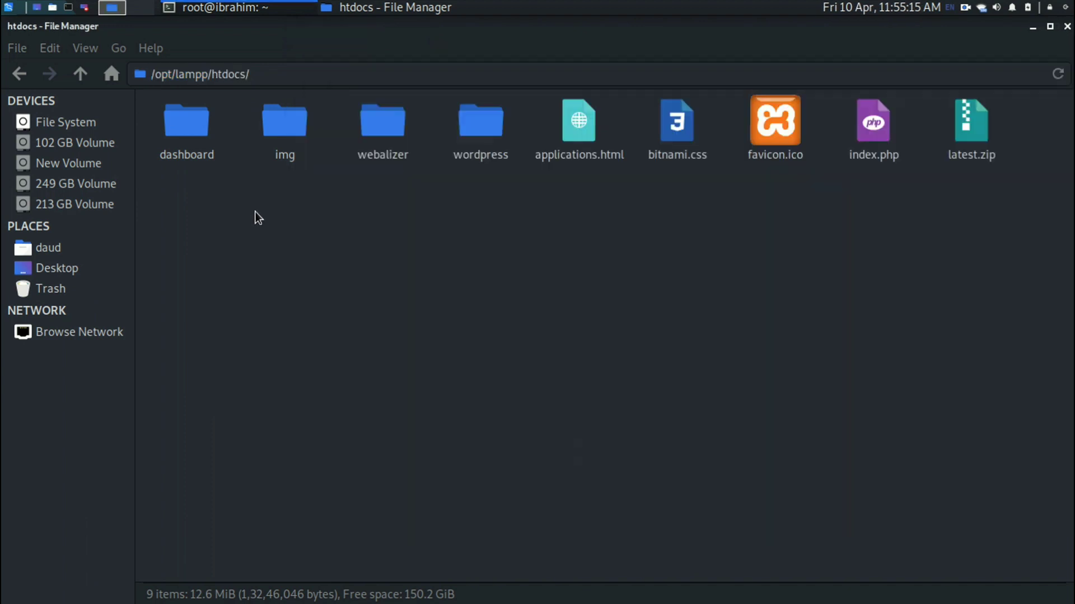
left_click(204, 5)
left_click(204, 5)
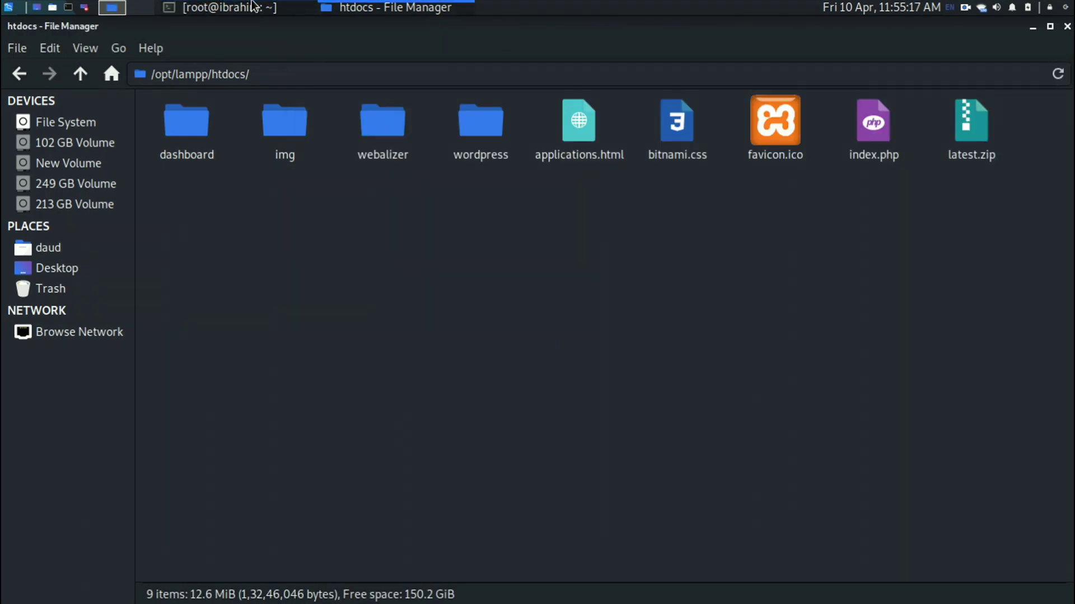
left_click(347, 6)
double_click(149, 254)
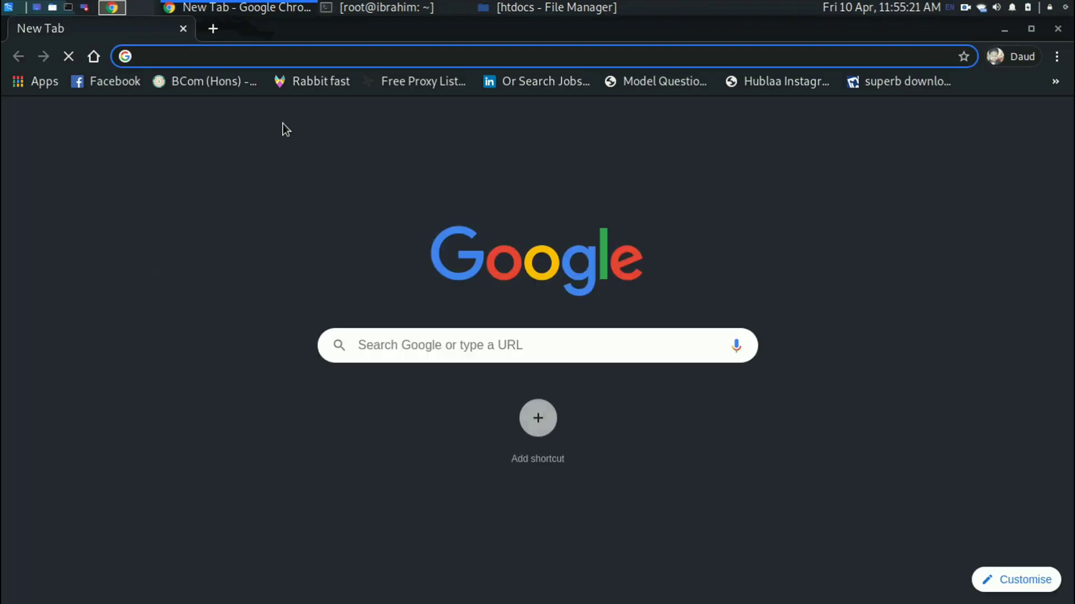
Load the localhost page in Chrome.
type("local")
key("Right")
key("BackSpace")
key("BackSpace")
key("BackSpace")
key("BackSpace")
key("BackSpace")
key("BackSpace")
key("BackSpace")
key("BackSpace")
key("BackSpace")
key("BackSpace")
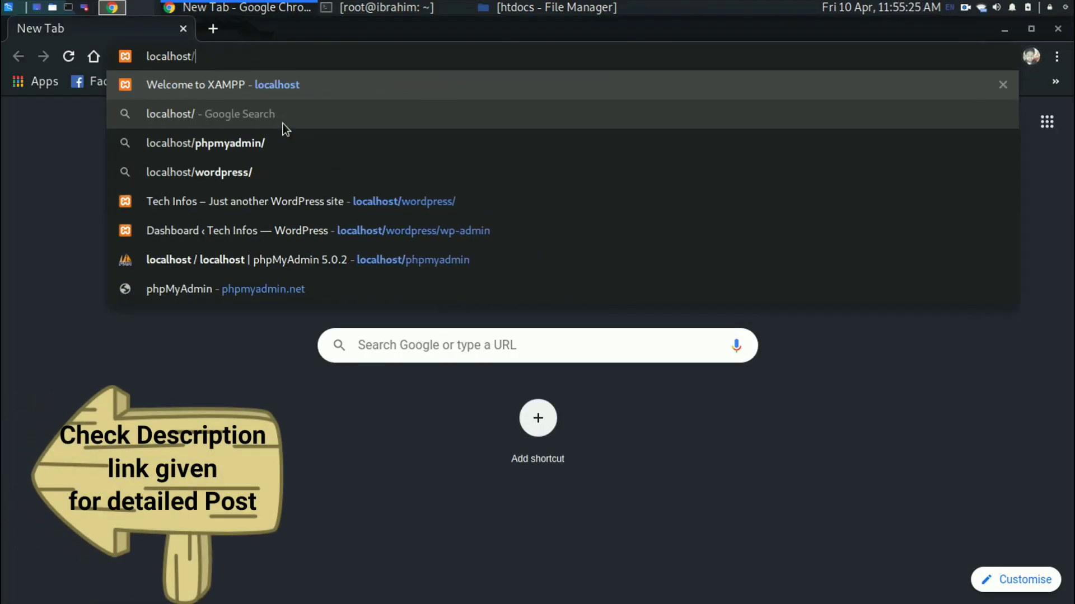
key("Return")
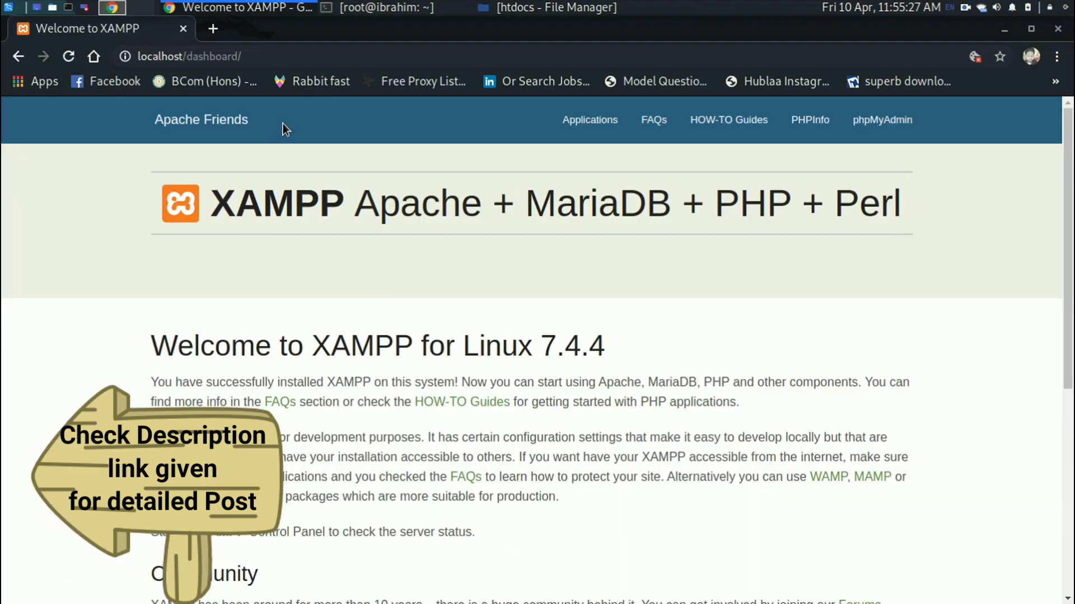
scroll(36, 250, "down", 6)
scroll(35, 251, "up", 6)
Load 127.0.0.1 to reach the XAMPP dashboard.
left_click(195, 56)
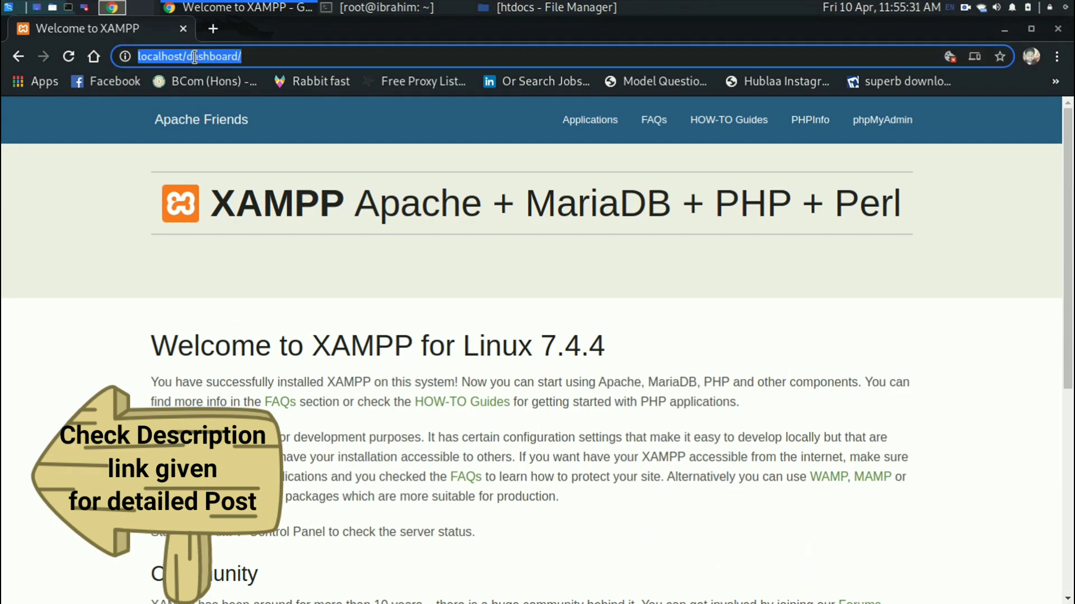
type("127")
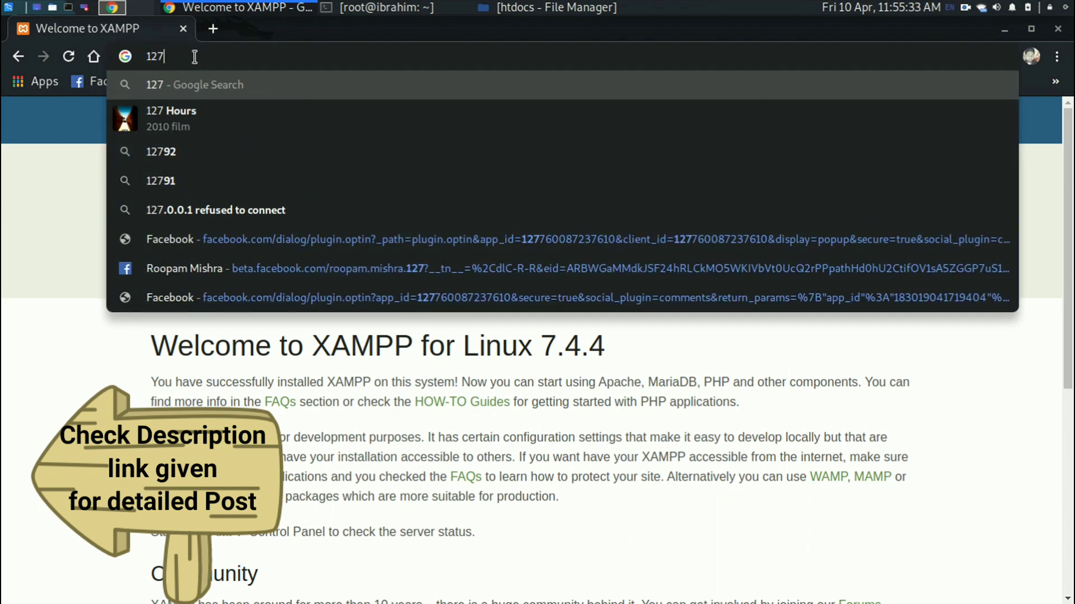
type(".0.0")
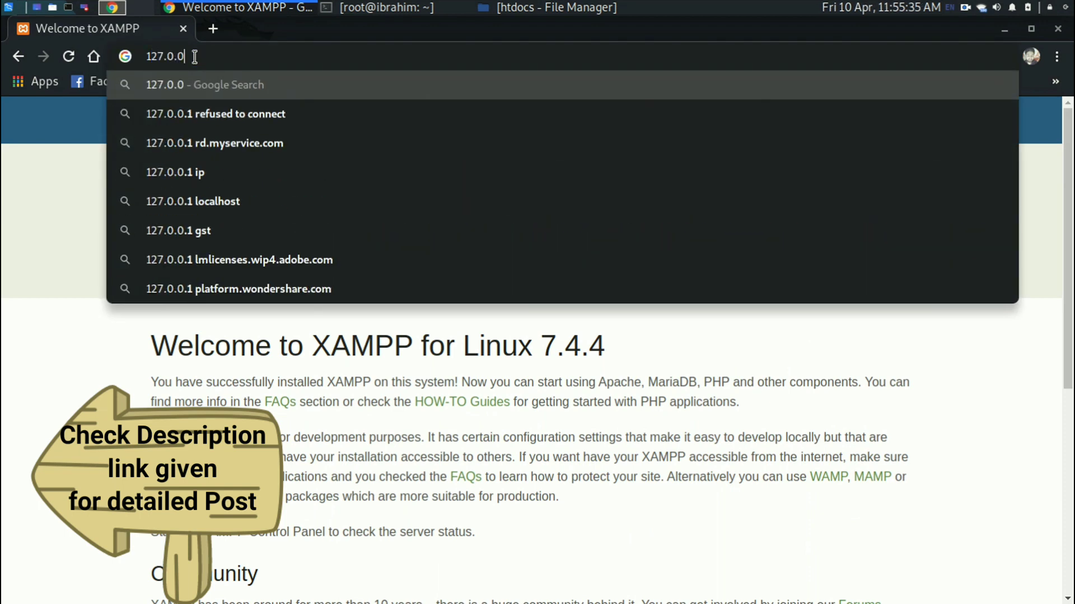
type(".1")
key("Return")
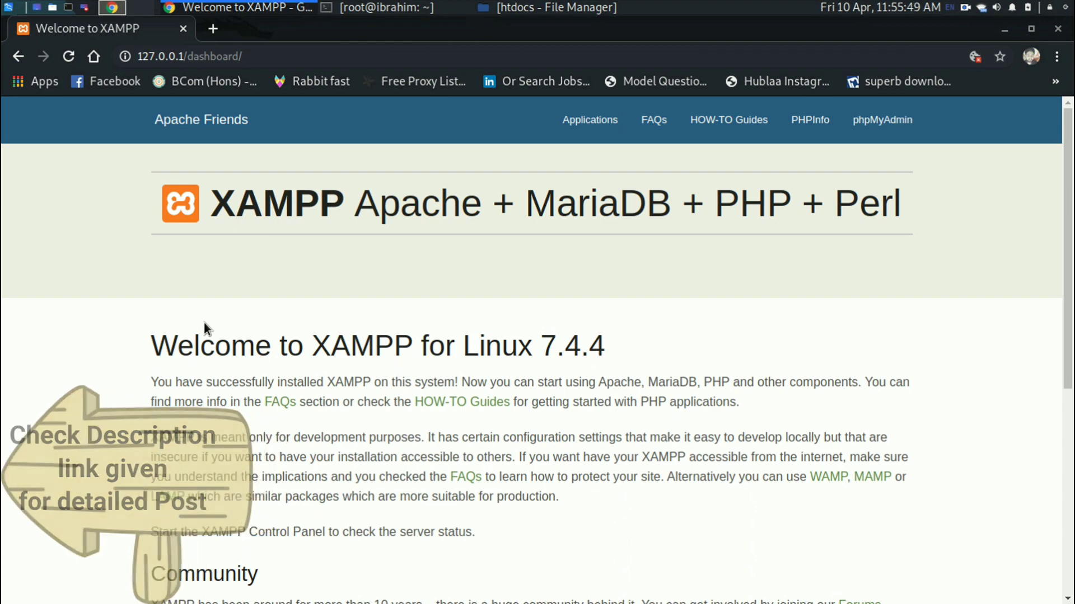
scroll(204, 322, "down", 6)
scroll(204, 307, "up", 7)
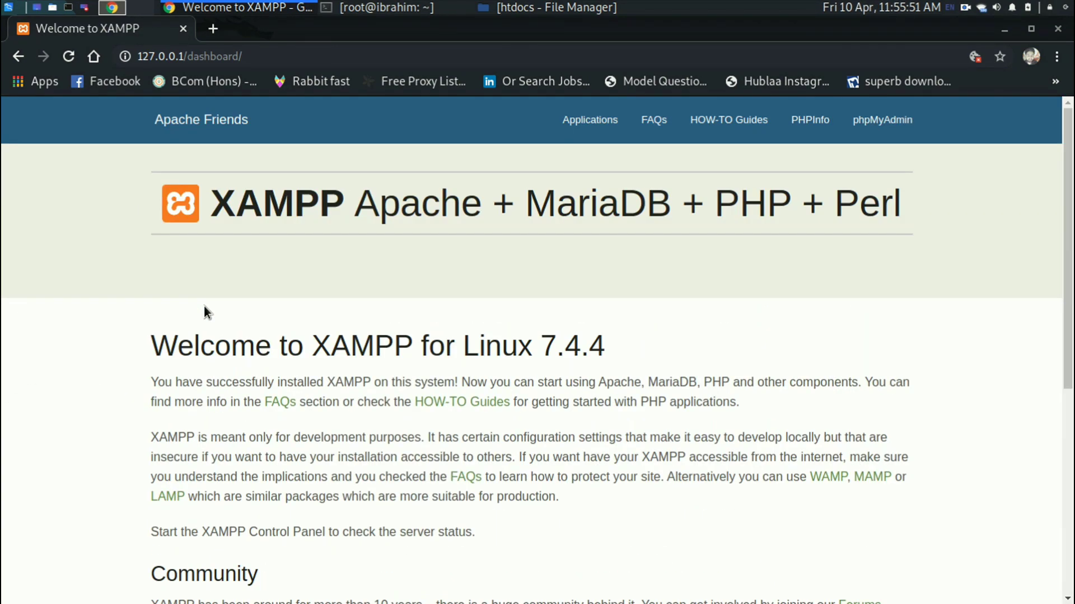
left_click(297, 56)
left_click(297, 57)
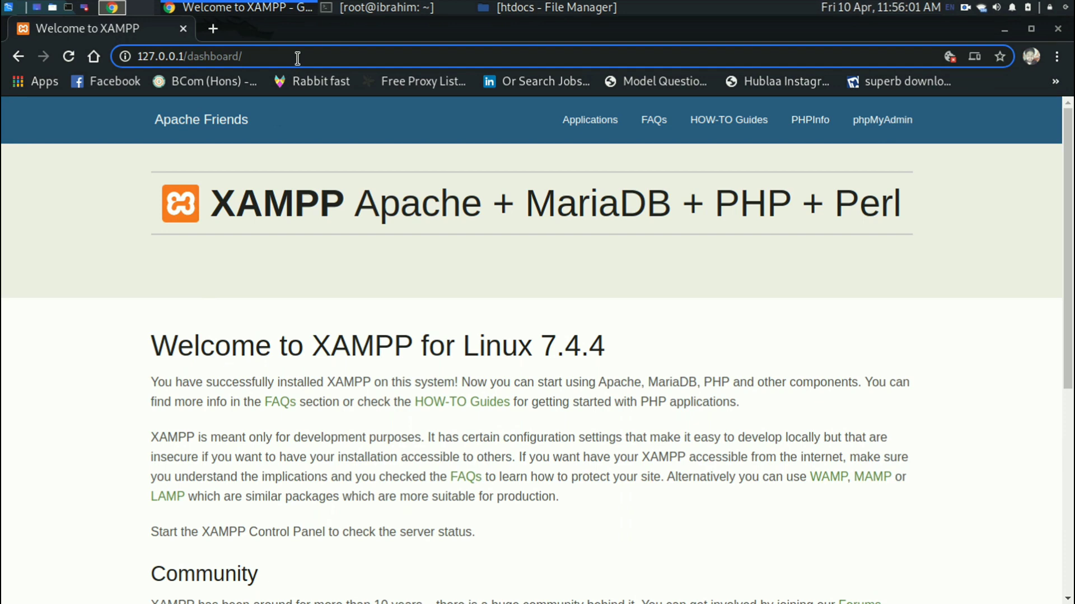
Bring up the htdocs folder and inspect the wordpress folder's context menu.
left_click(498, 7)
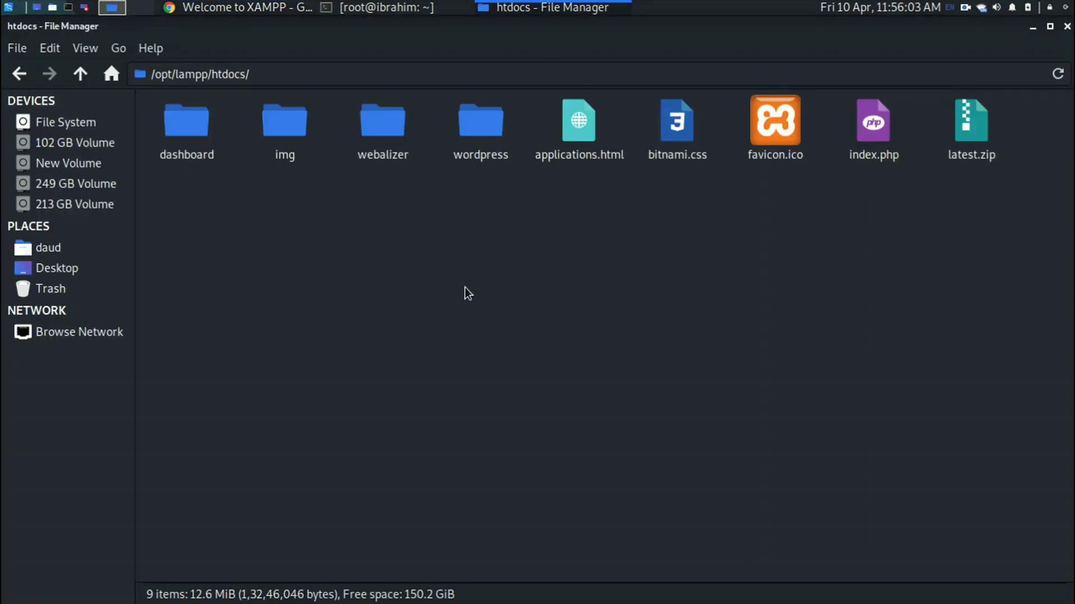
left_click(465, 130)
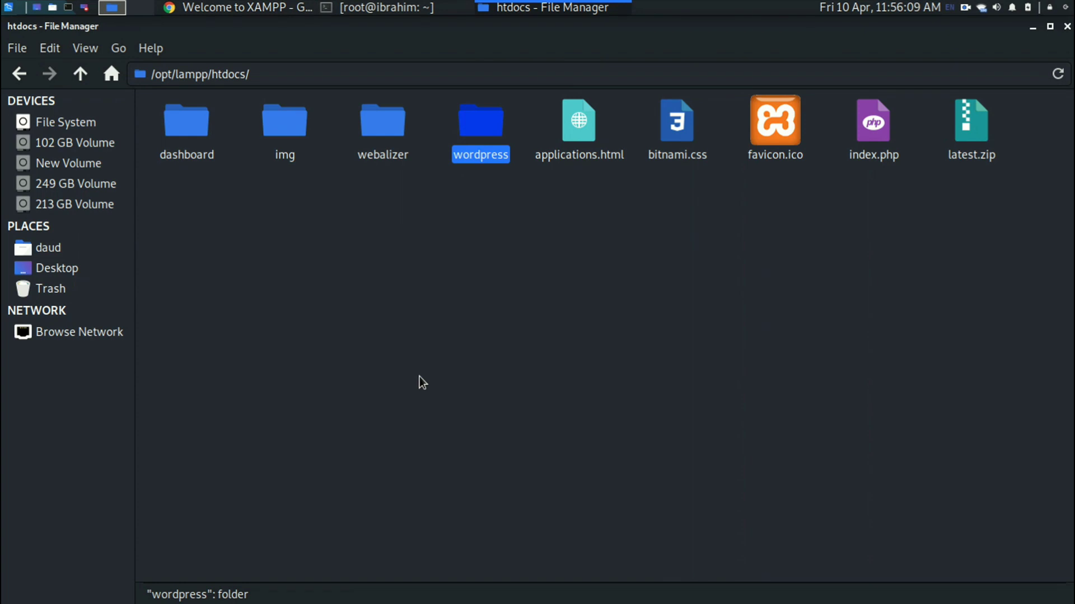
right_click(480, 121)
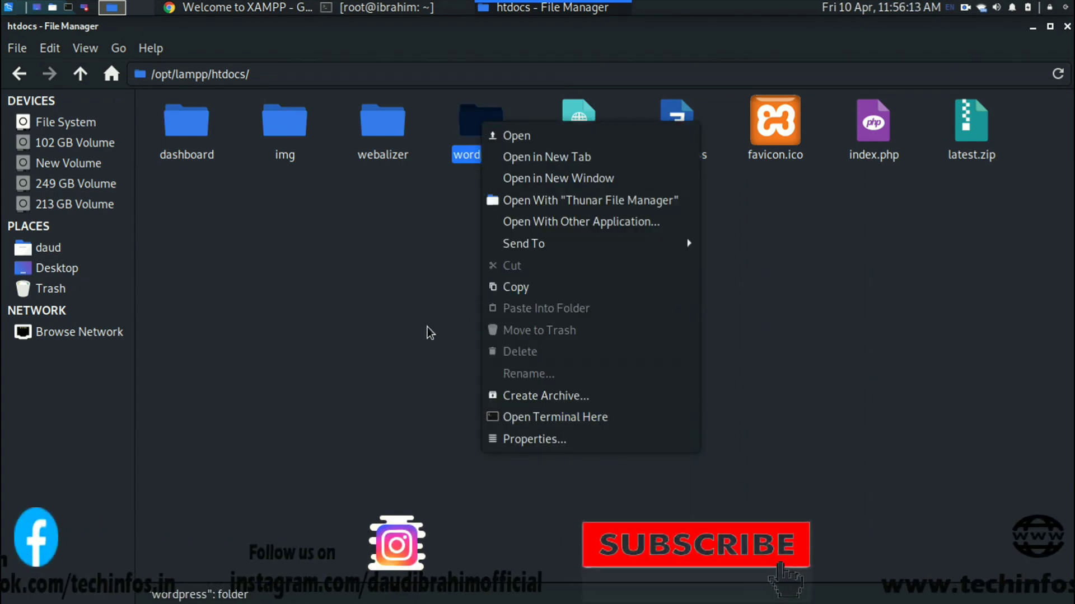
left_click(509, 288)
left_click(507, 287)
Change into /opt/lampp/htdocs in the terminal and list its contents.
key("alt+Tab")
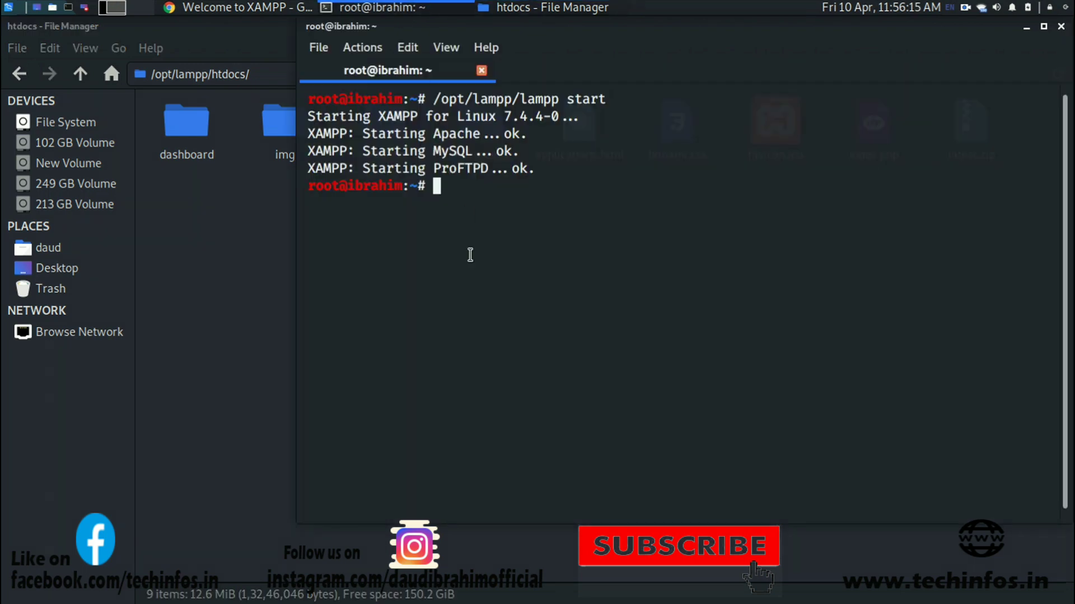
type("ls")
key("Return")
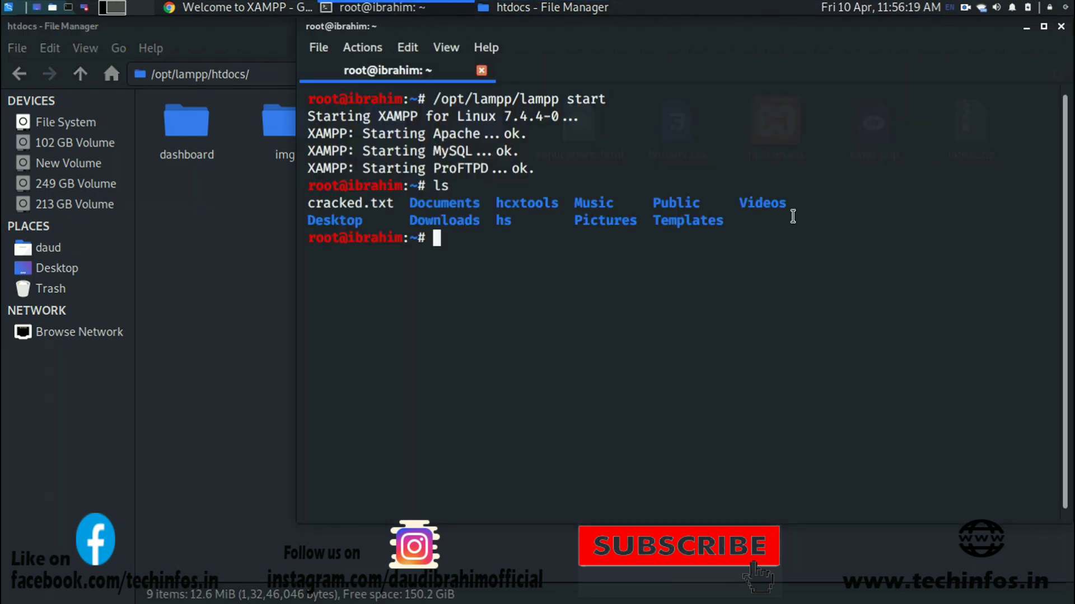
type("cd ")
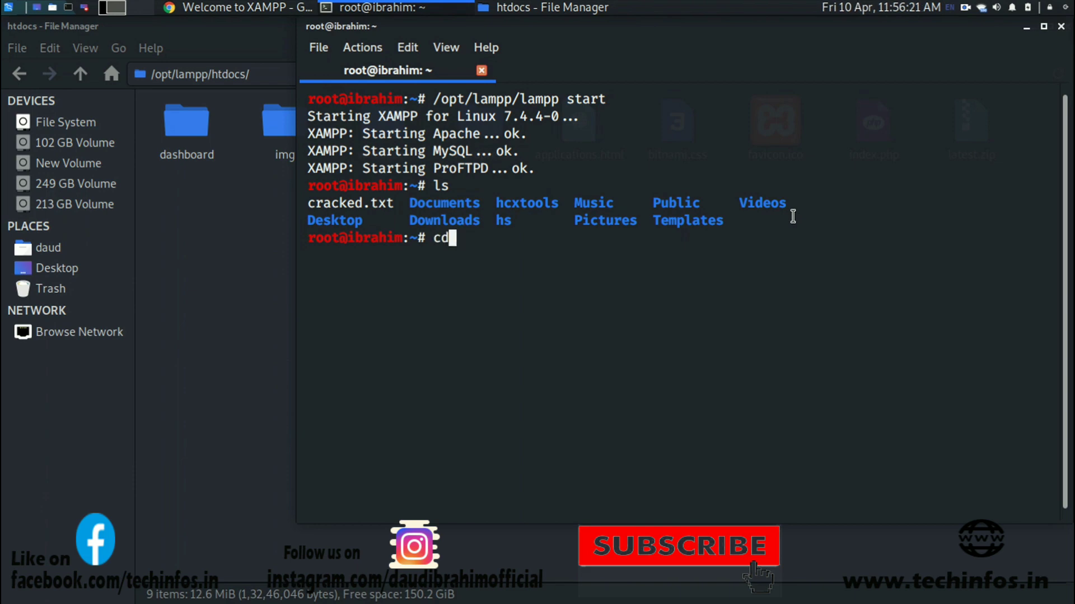
type("..")
key("Return")
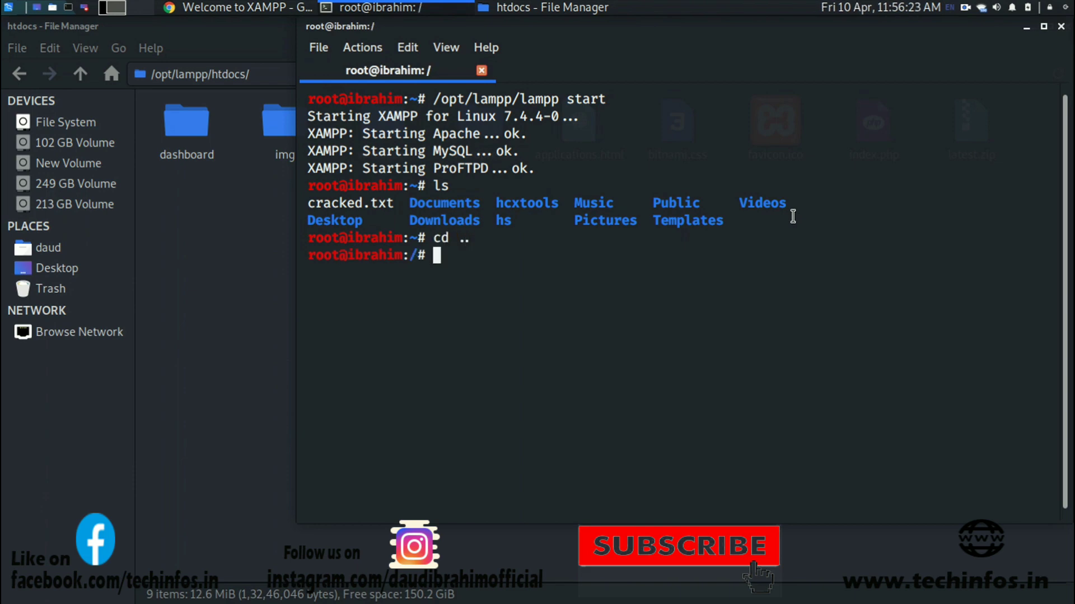
type("cd /opt/")
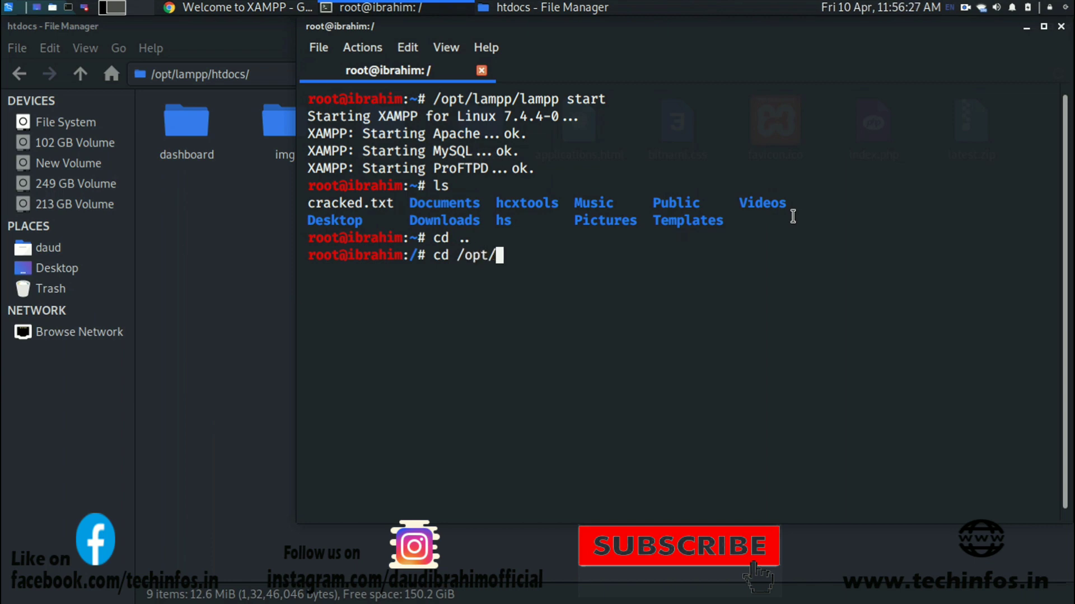
type("lampp/")
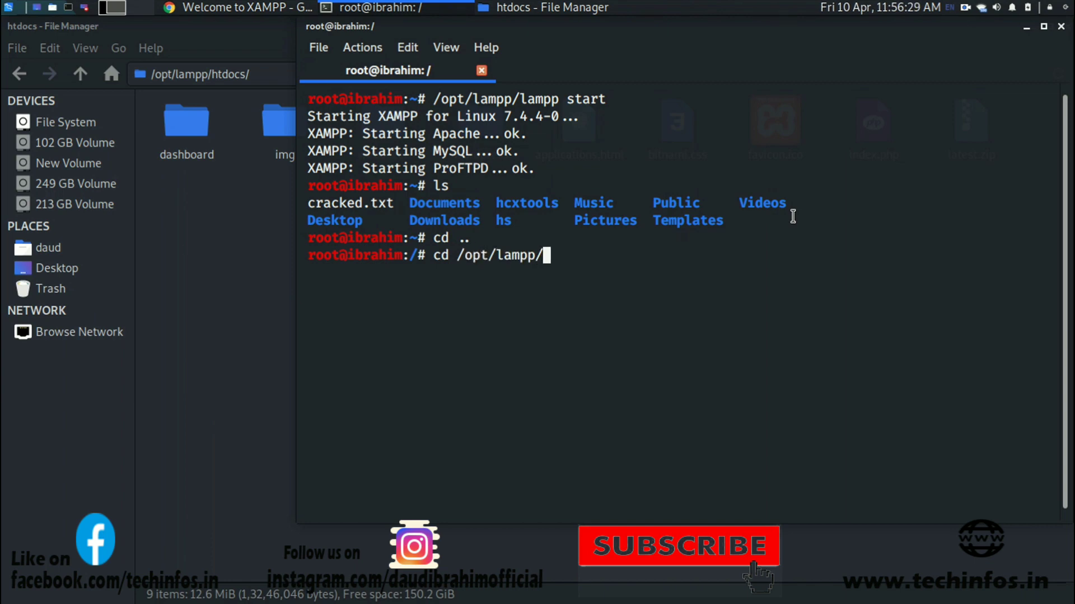
type("htdocs")
key("Return")
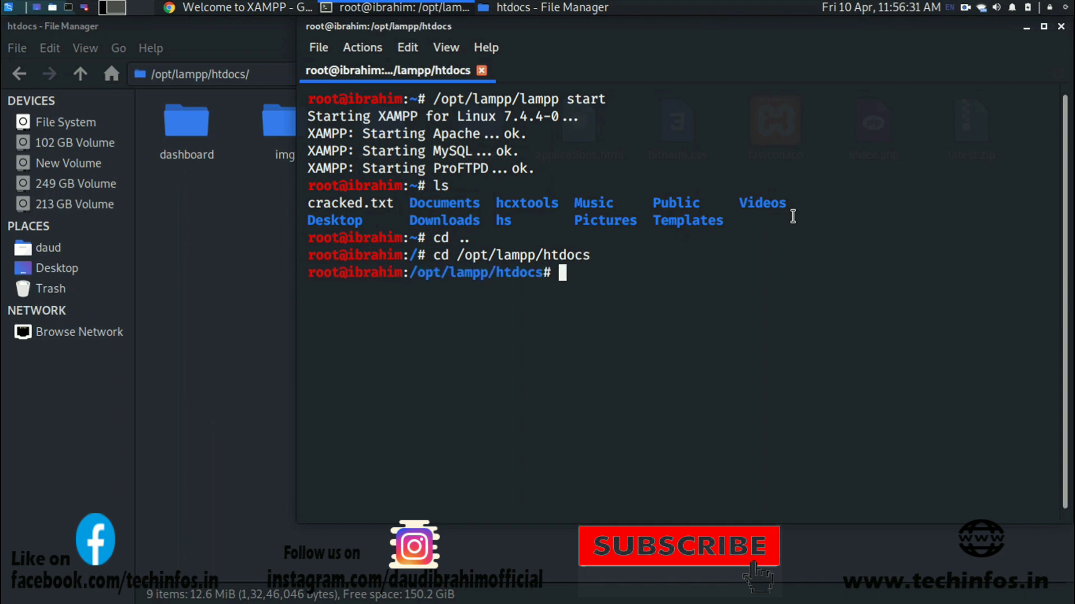
type("ls")
key("Return")
Try removing wordpress, /wordpress and .wordpress with rm, each failing.
type("rm")
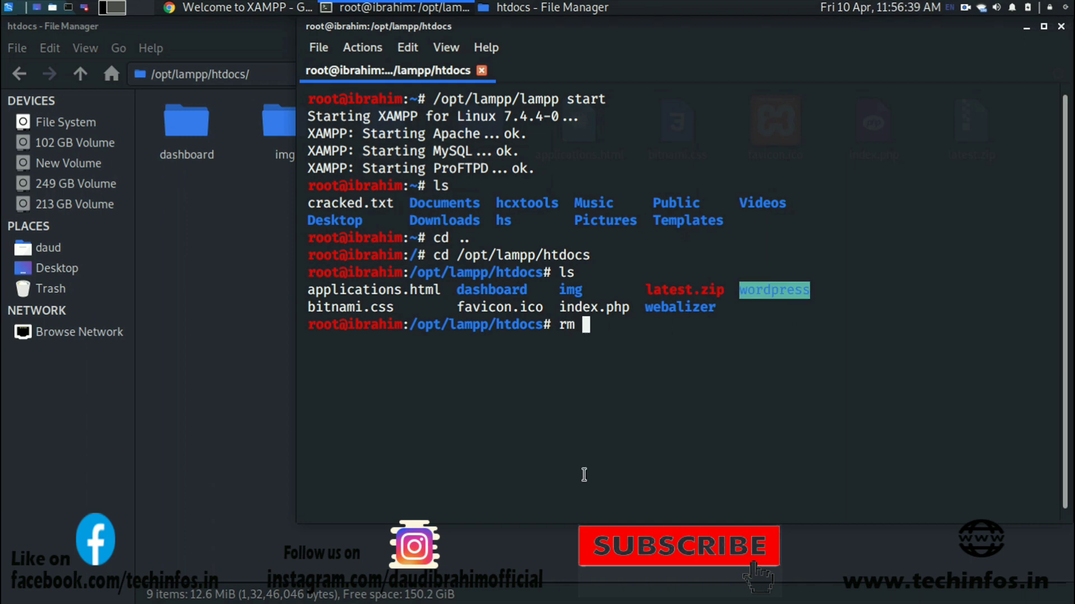
type(" wordpress")
key("Return")
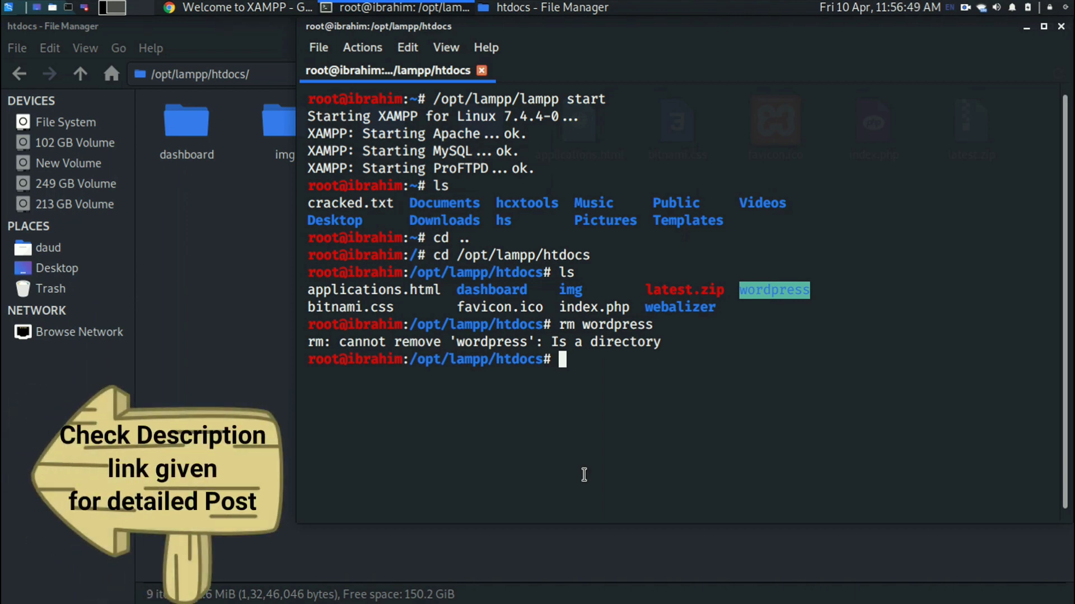
key("Up")
key("Left")
key("Left")
key("Left")
key("Left")
key("Left")
key("Left")
key("Left")
key("Left")
key("Left")
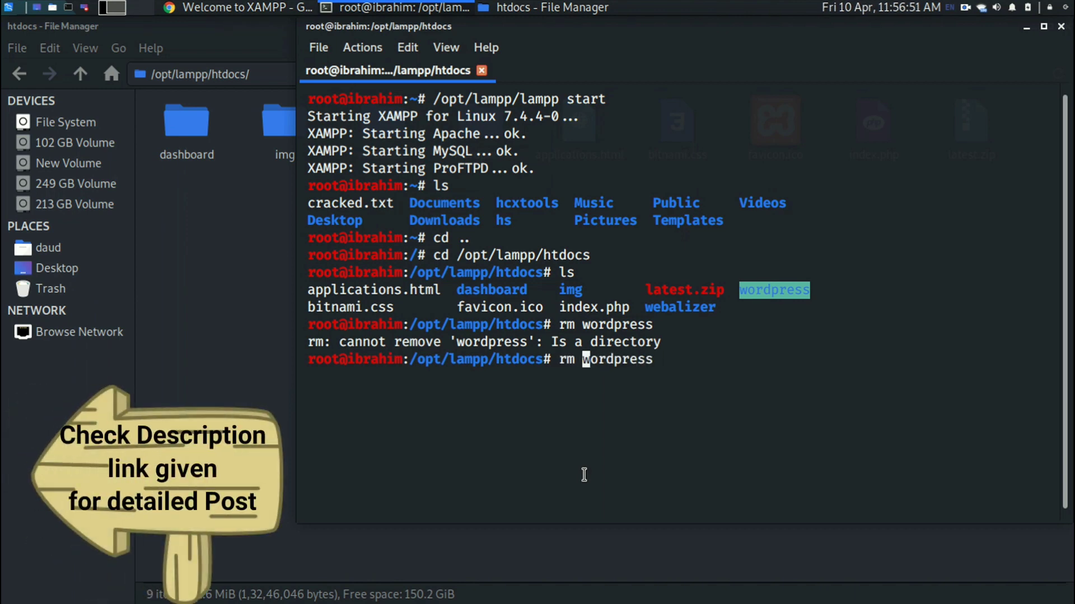
type("/")
key("Return")
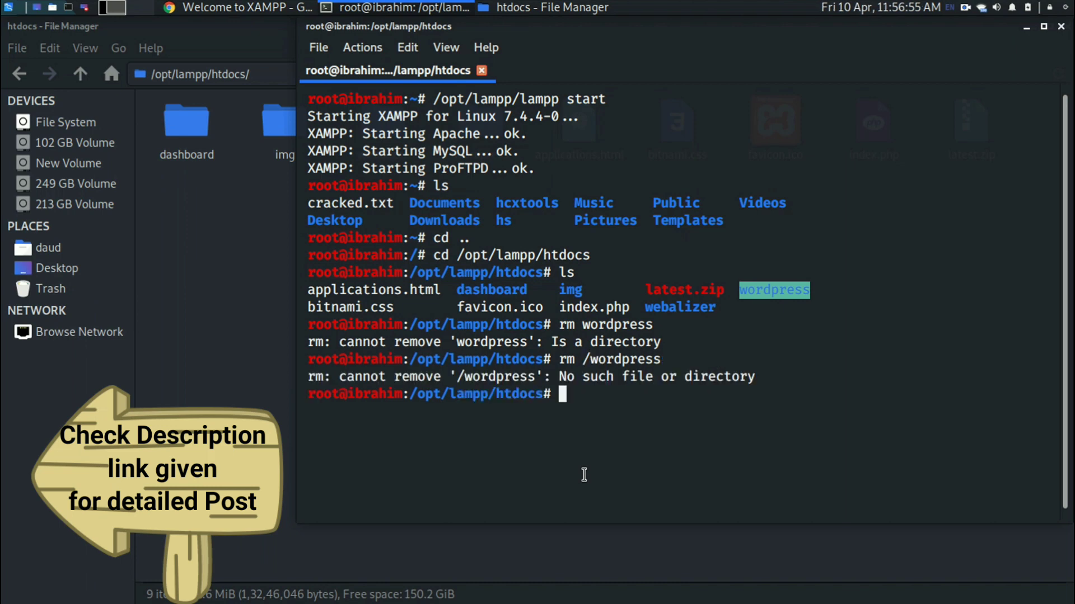
key("Up")
key("Left")
key("Left")
key("Left")
key("Left")
key("Left")
key("Left")
key("Left")
key("Left")
key("Left")
key("BackSpace")
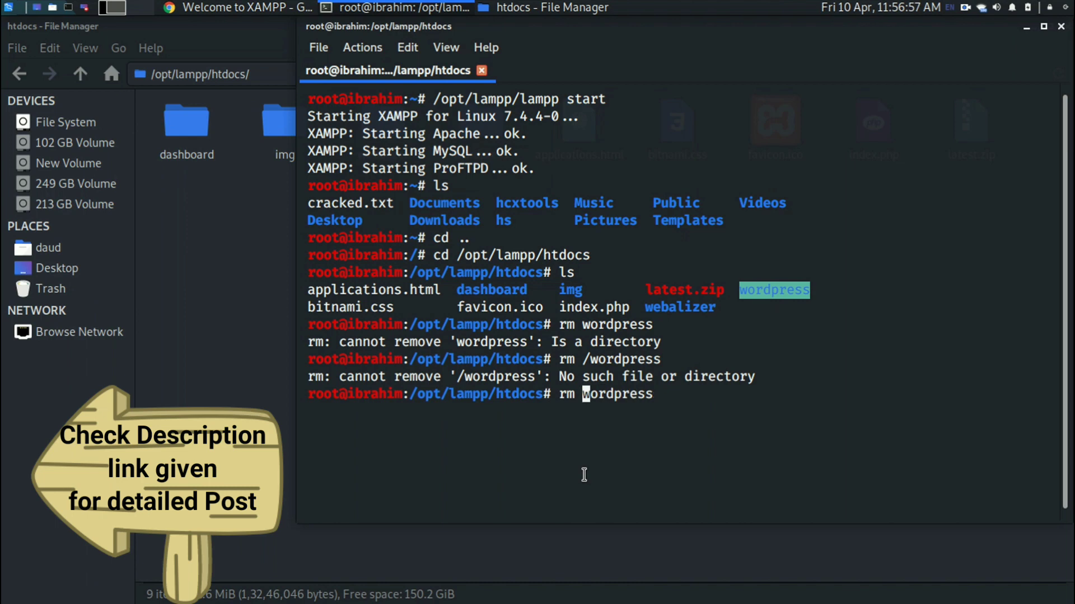
type(".")
key("Return")
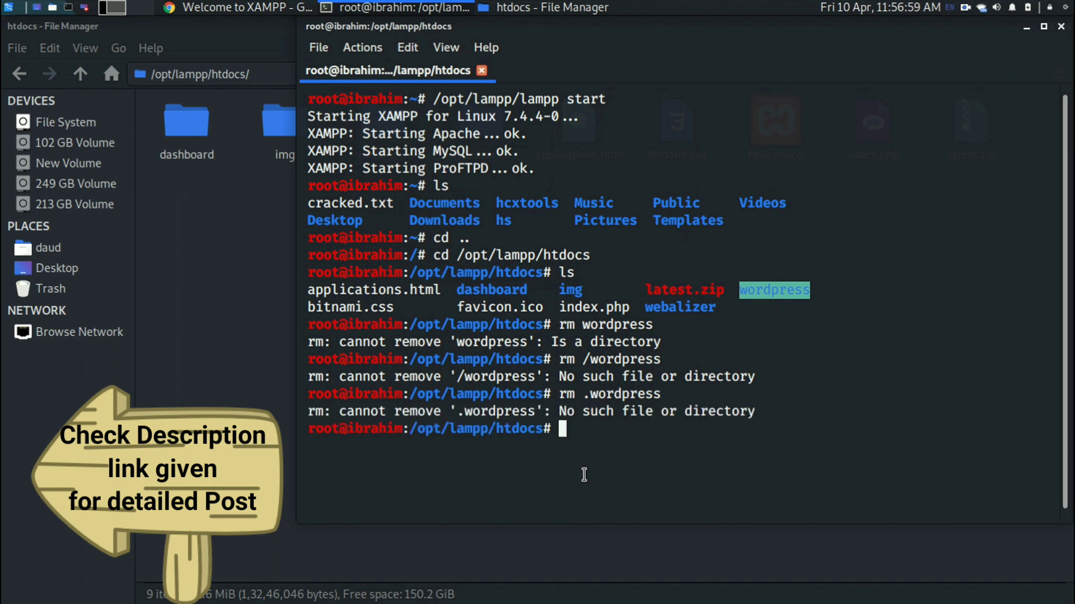
Clear the terminal screen to an empty prompt.
type("c;")
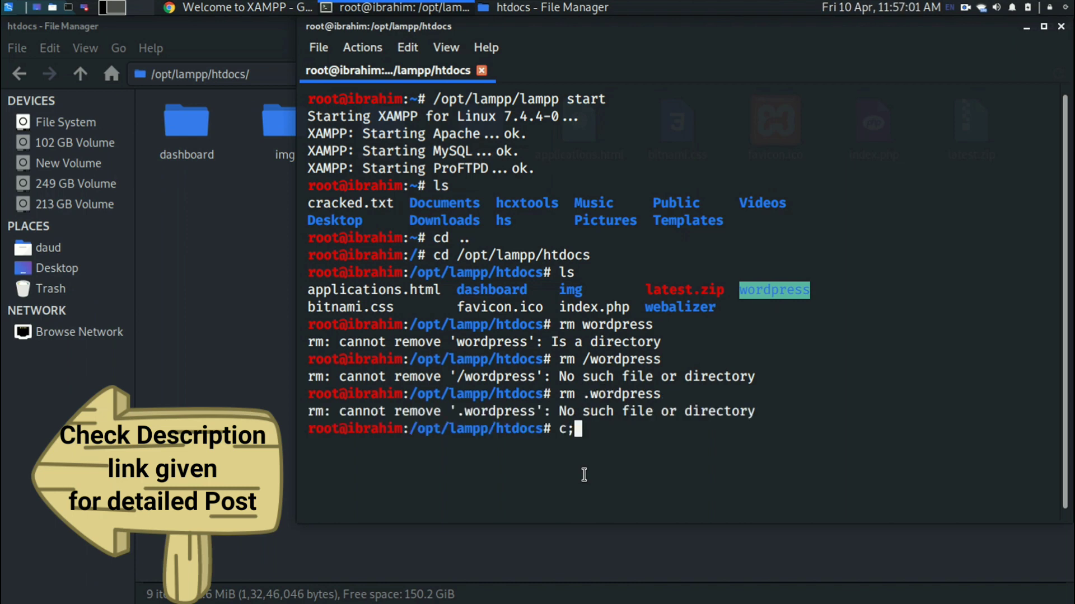
key("BackSpace")
type("lear")
key("Return")
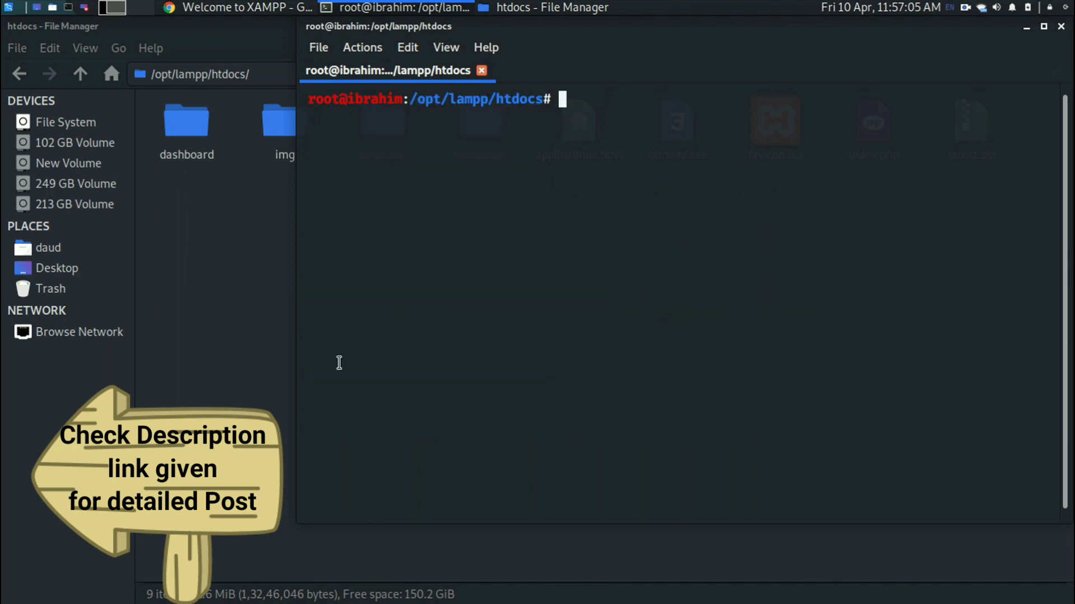
Open the wordpress folder in File Manager and select wp-config.php.
left_click(258, 334)
double_click(476, 136)
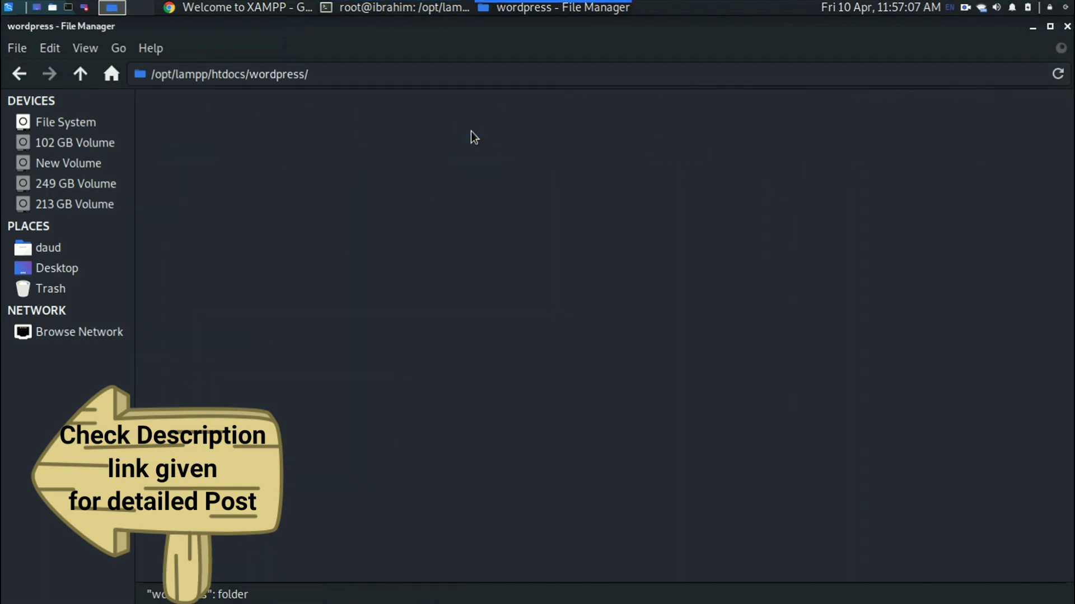
left_click(292, 205)
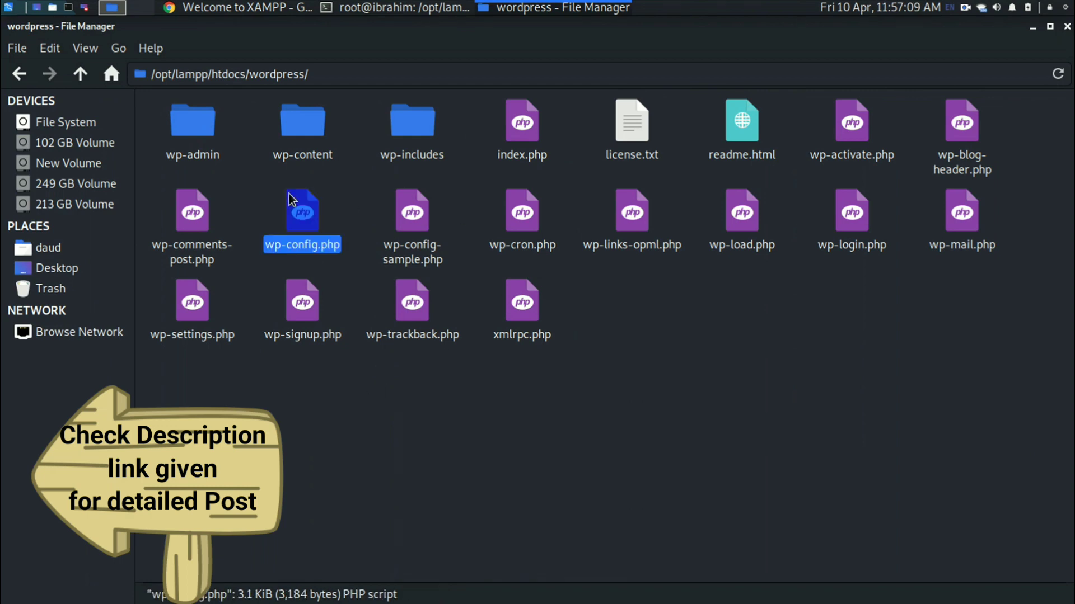
left_click(400, 7)
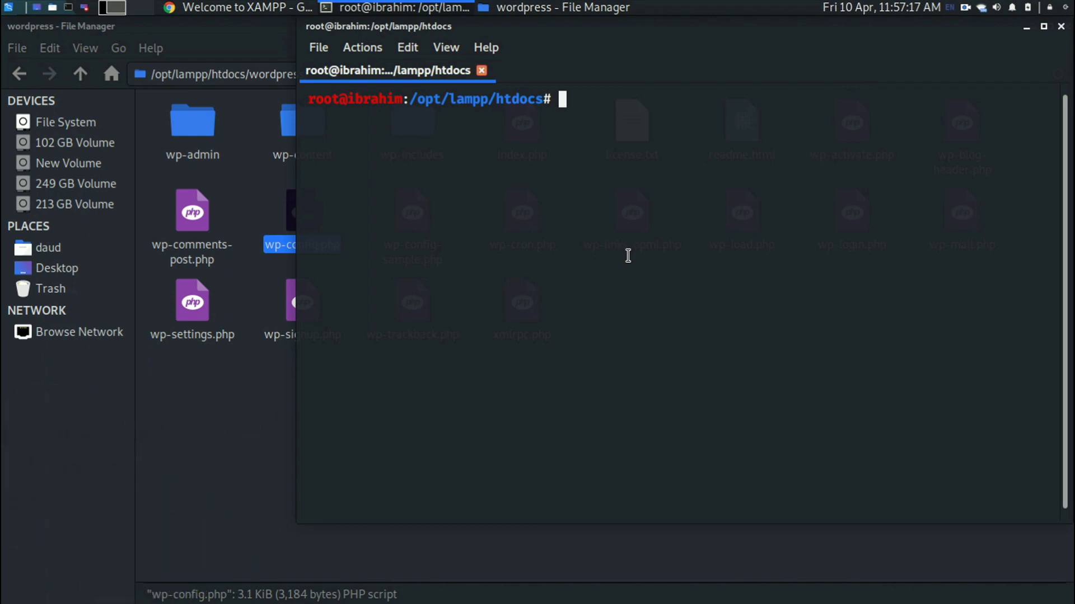
Enter the wordpress folder with cd wordpress and list its files.
type("l")
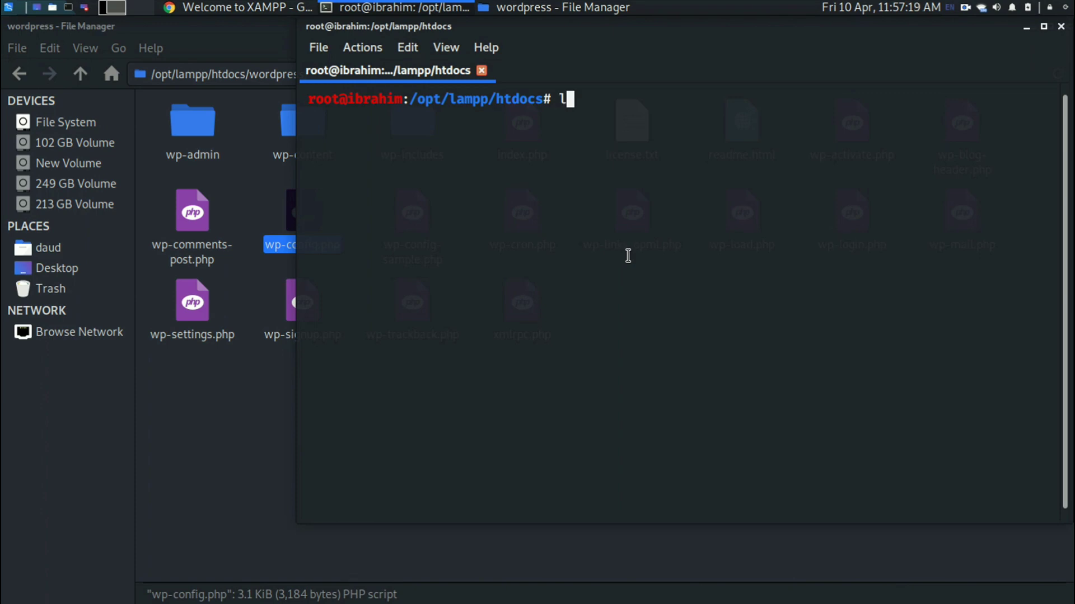
key("BackSpace")
type("cd wor")
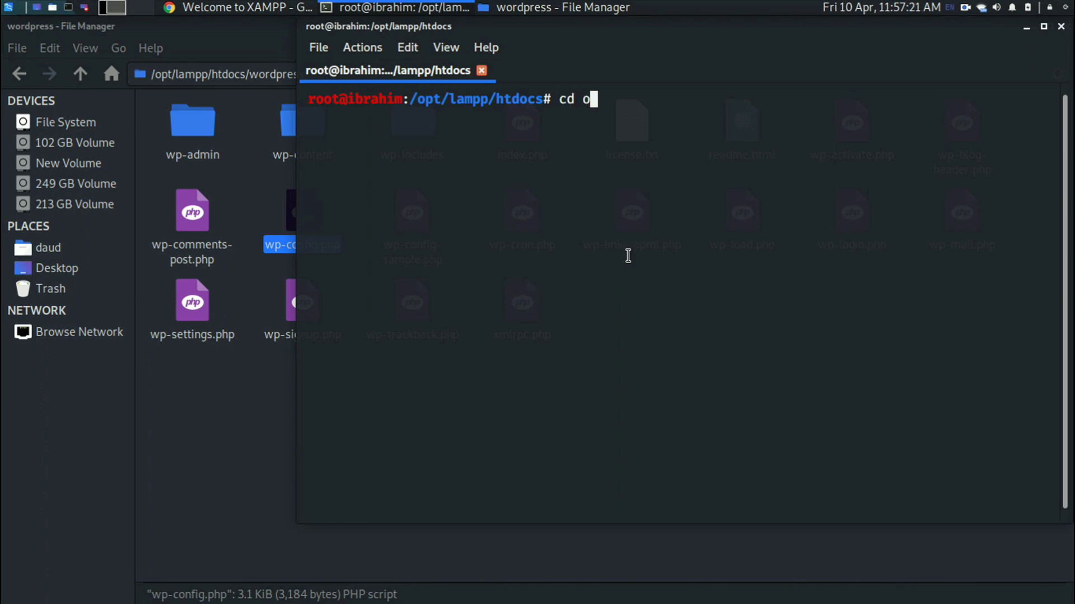
type("dpress")
key("Return")
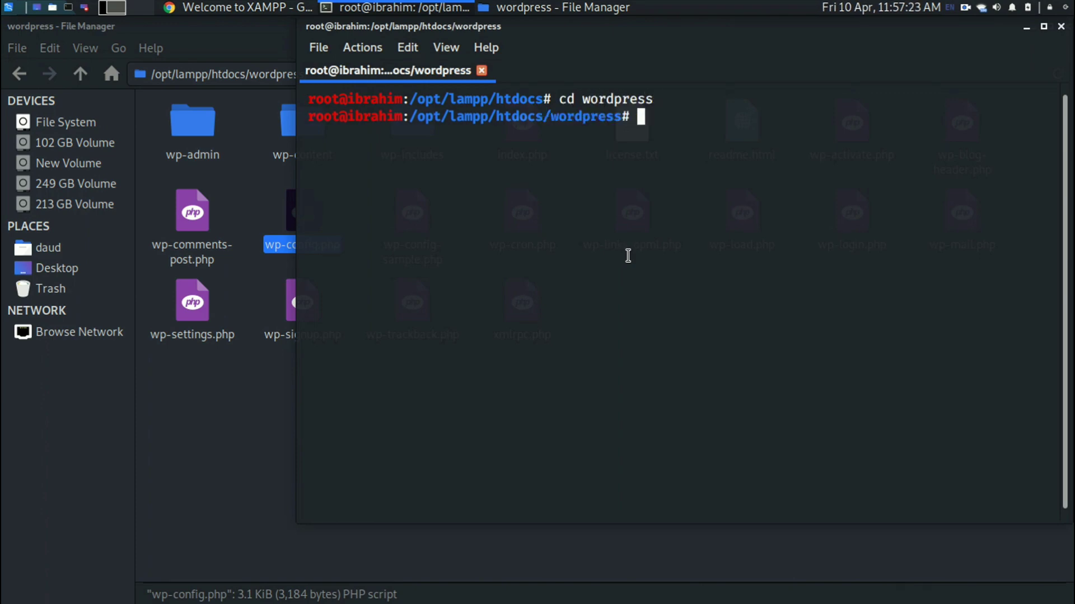
type("ls")
key("Return")
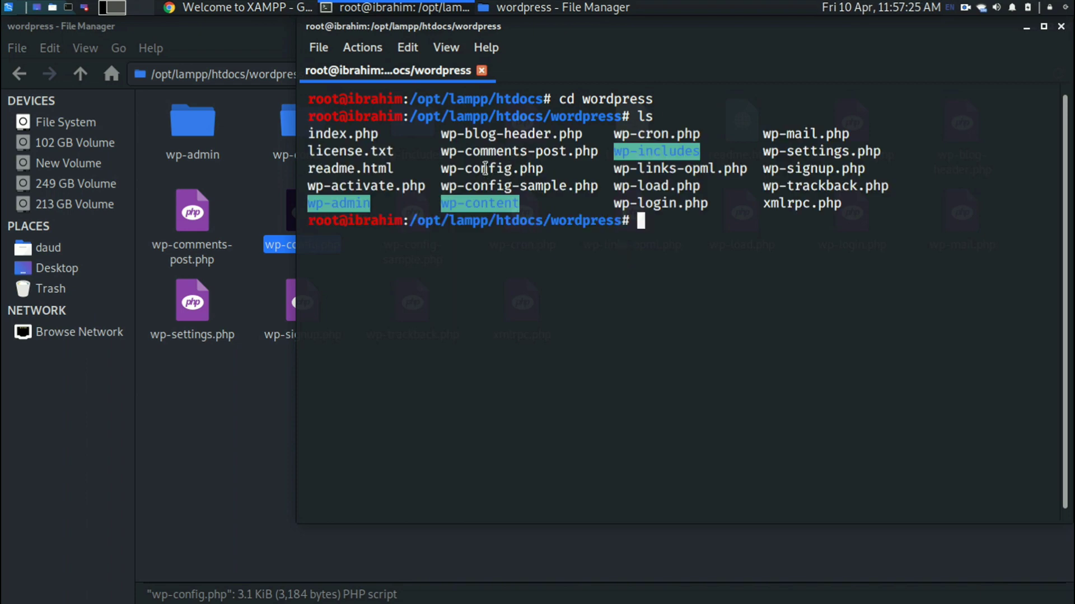
Delete wp-config.php using rm with the copied filename, then clear the screen.
double_click(495, 170)
right_click(496, 171)
left_click(496, 180)
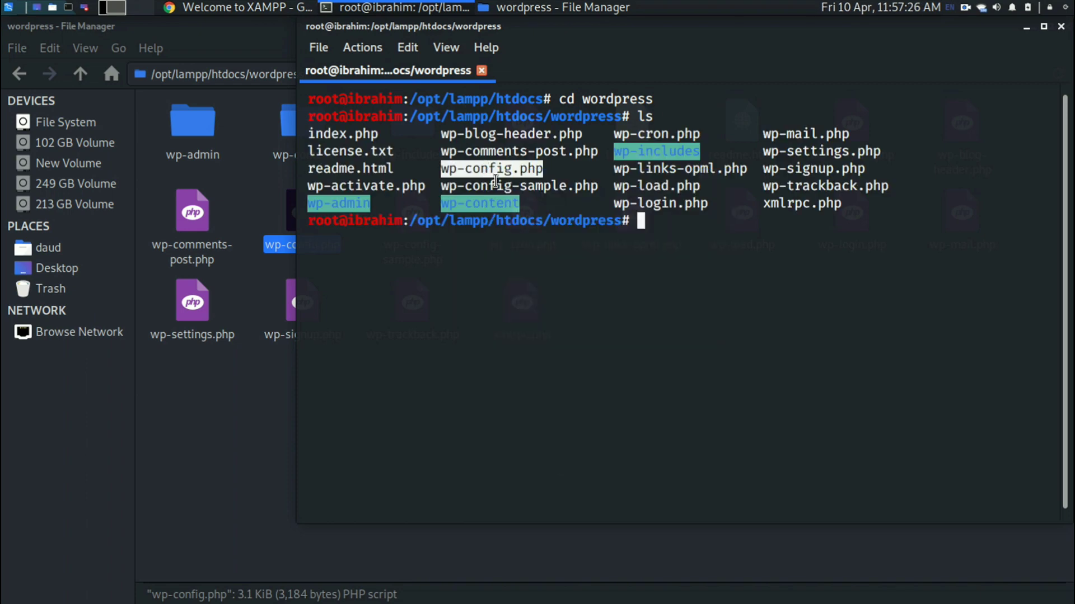
left_click(681, 257)
type("rm")
key("ctrl+shift+v")
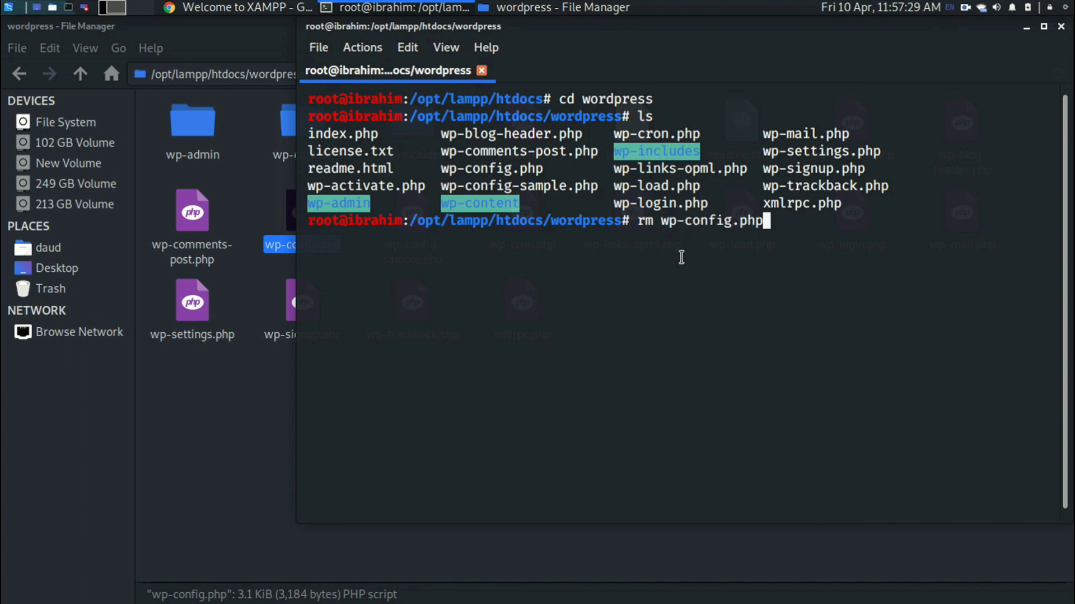
key("Return")
type("clear")
key("Return")
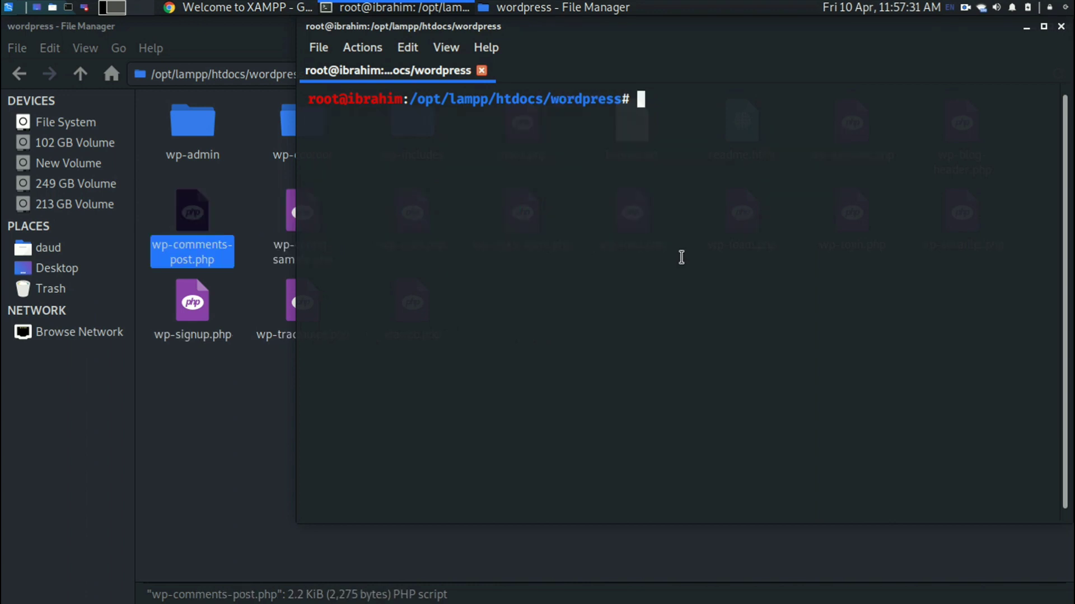
left_click(211, 449)
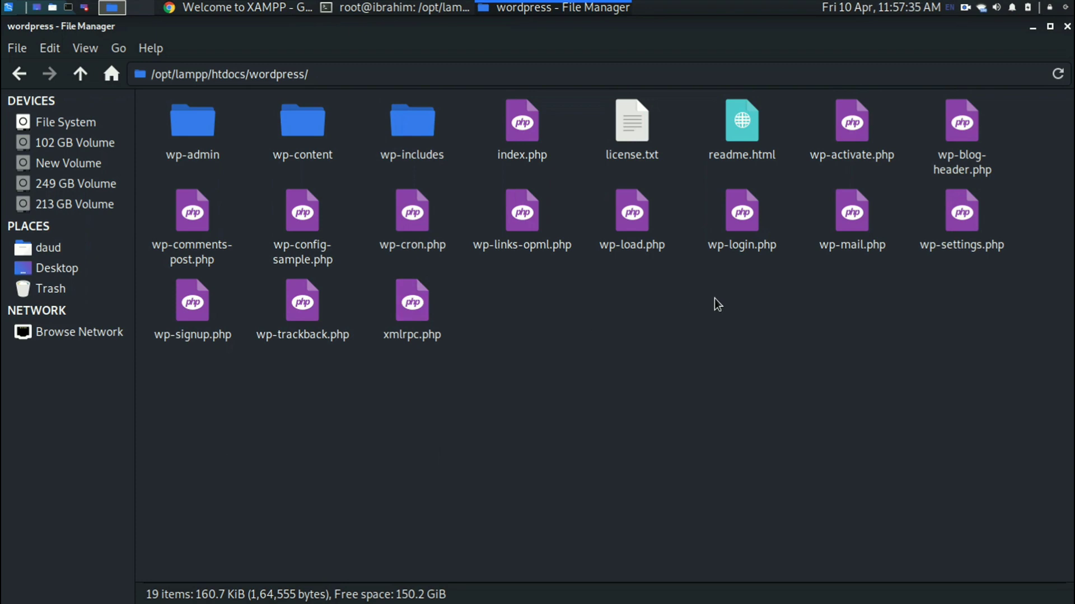
Go back to the htdocs folder in Thunar and select latest.zip.
left_click(19, 73)
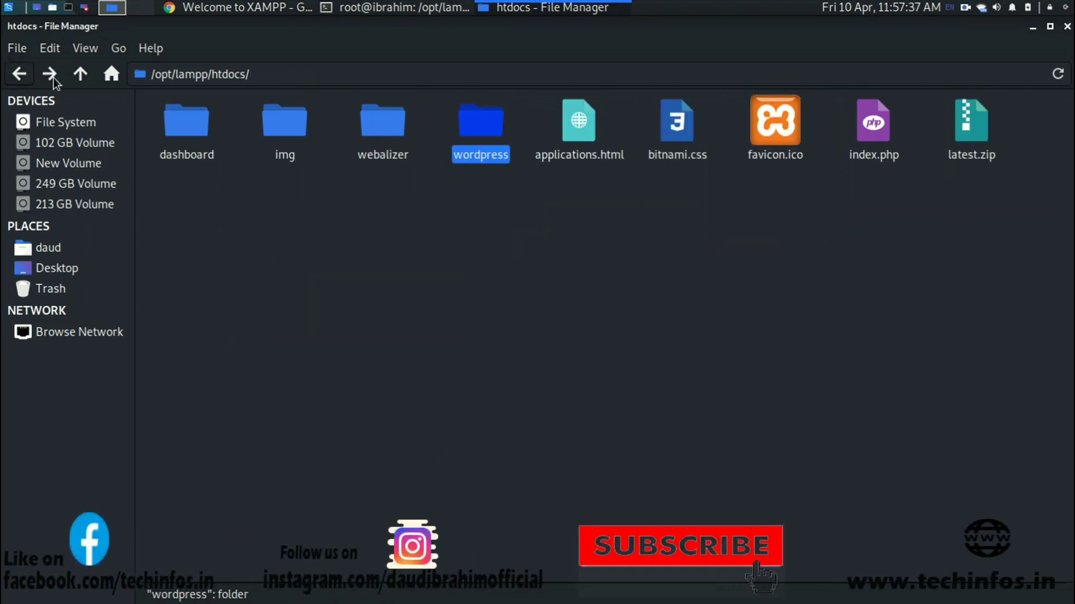
left_click(967, 144)
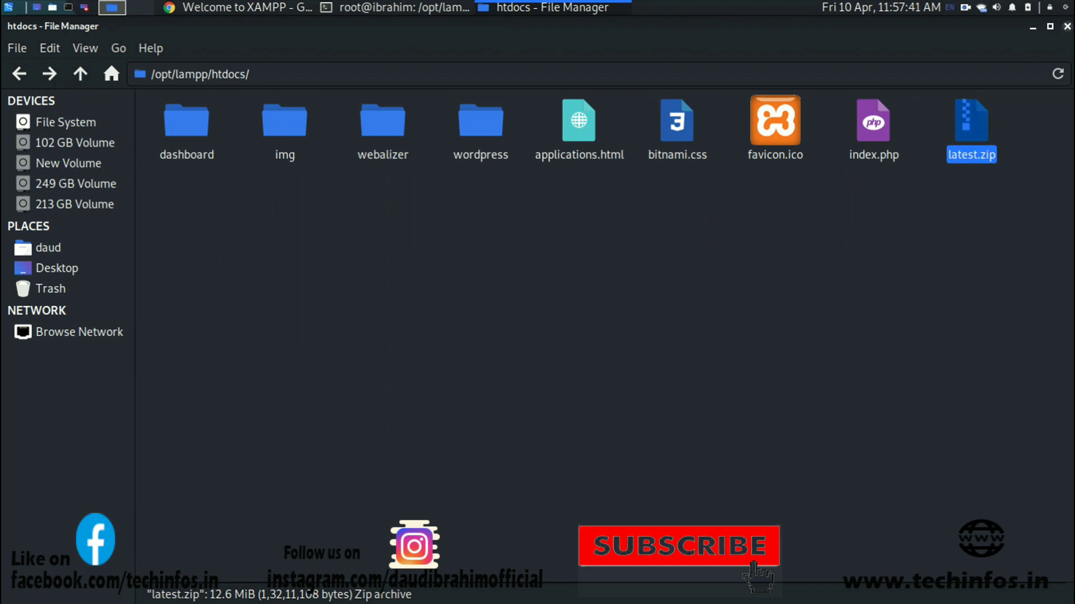
left_click(456, 6)
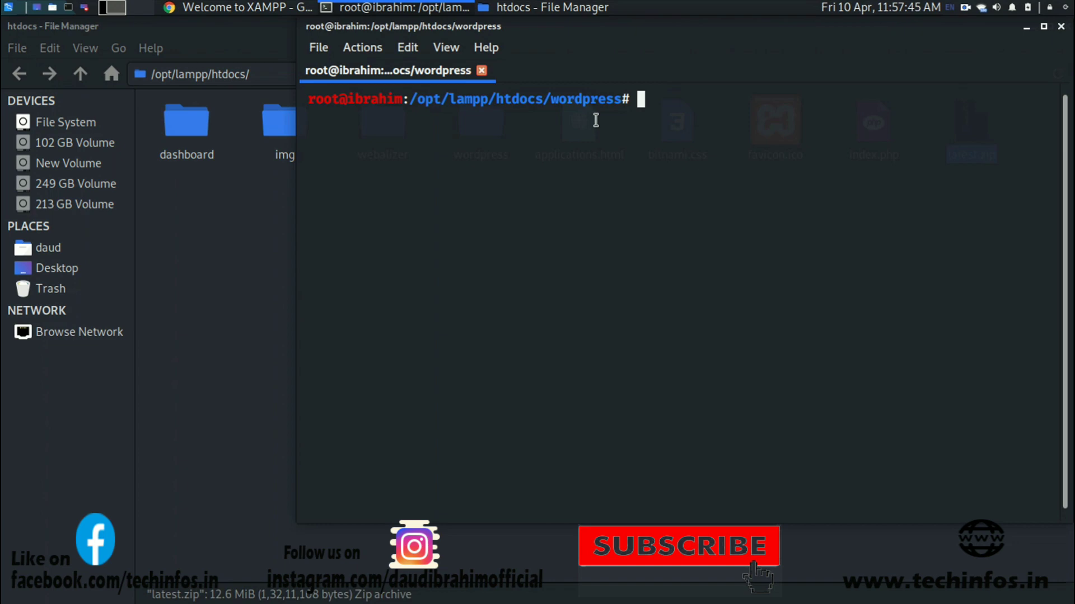
Run cd .. to return to /opt/lampp/htdocs and clear the screen.
type("cd ..")
key("Return")
type("clear")
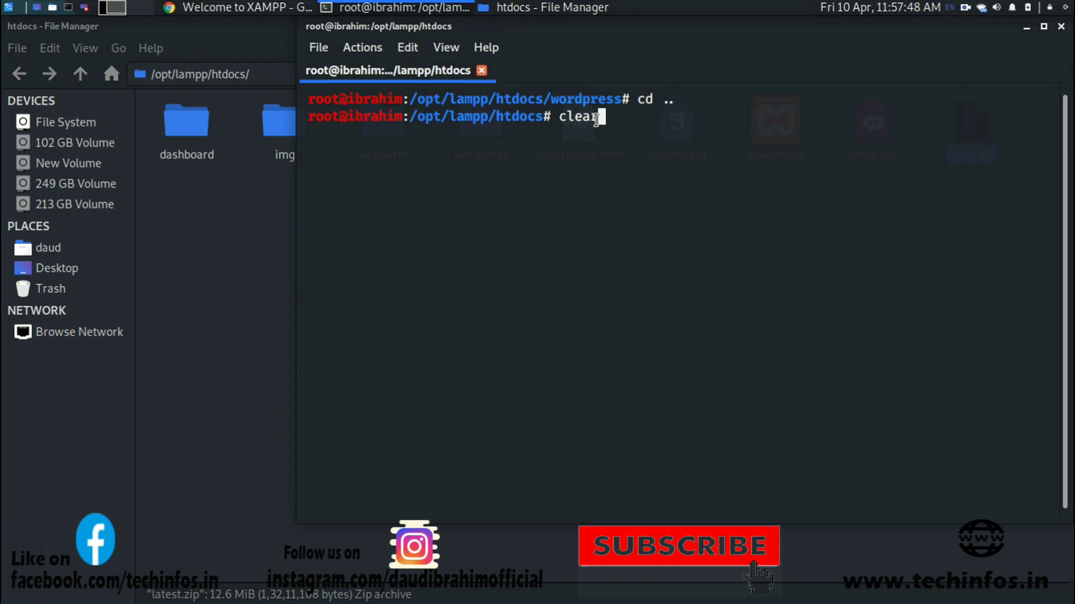
key("Return")
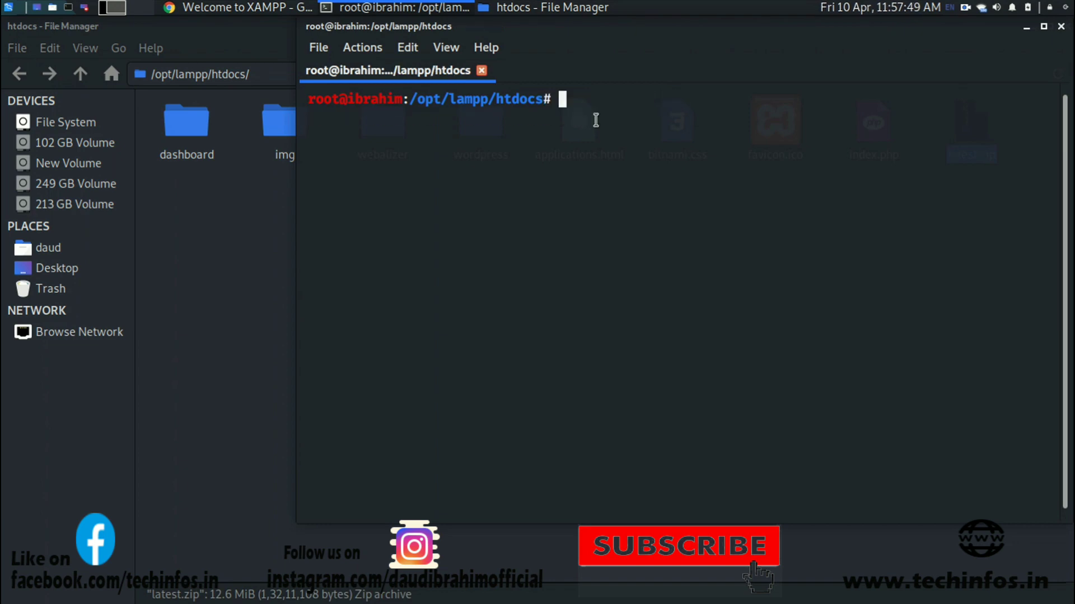
left_click_drag(411, 99, 540, 102)
left_click(543, 101)
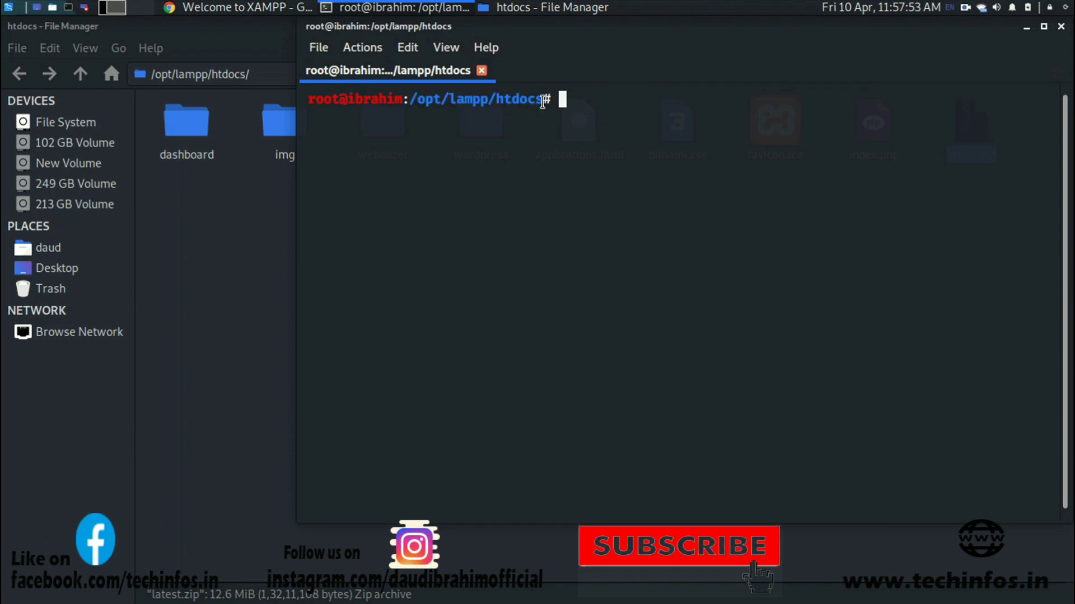
double_click(576, 106)
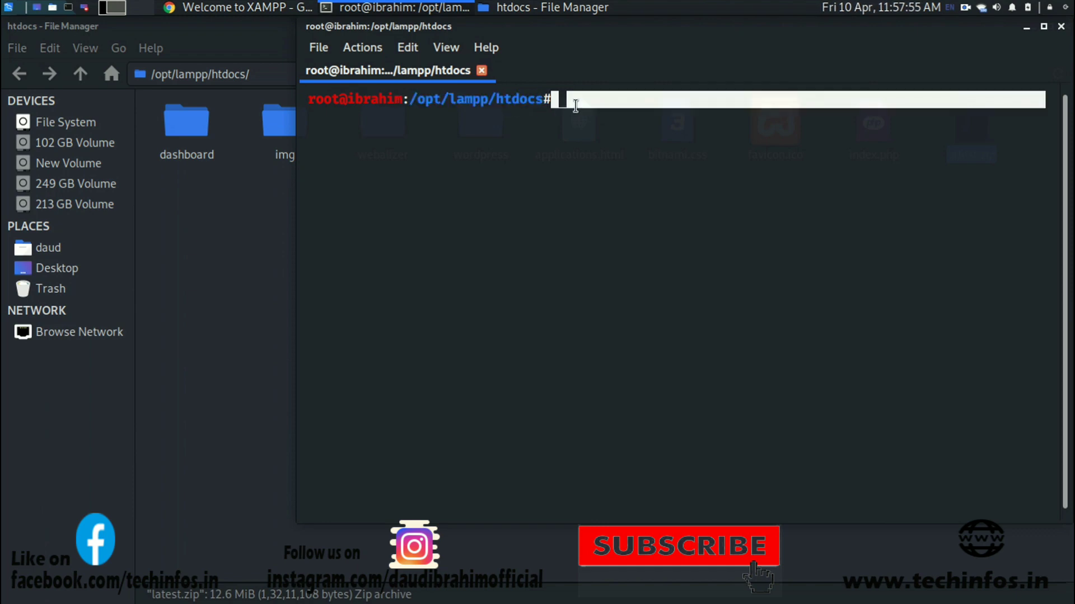
left_click(575, 106)
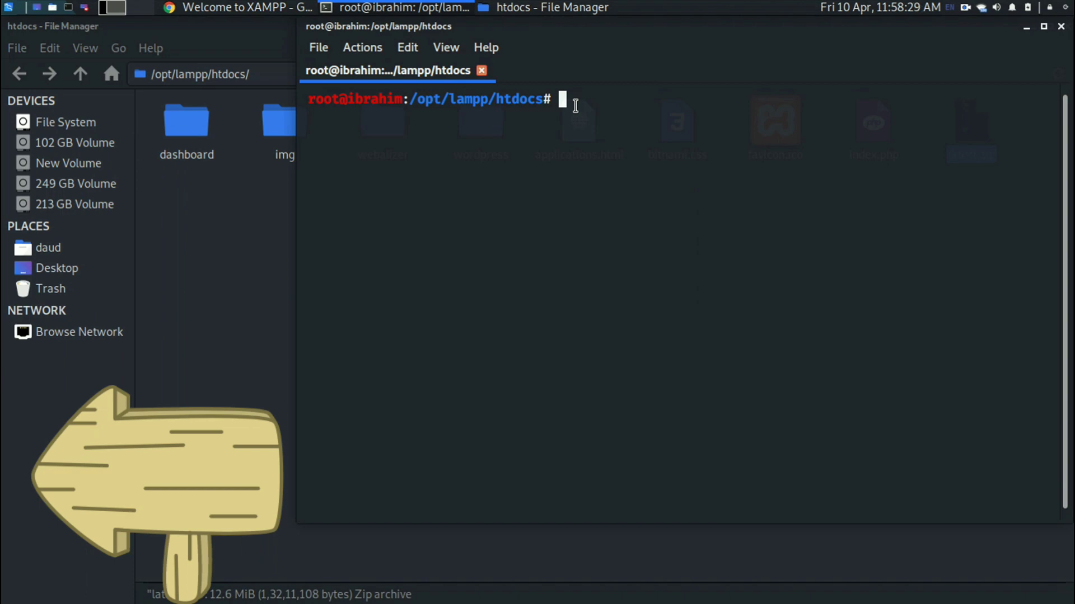
Browse command history at the htdocs prompt, bringing back the wget latest.zip command.
type("uget")
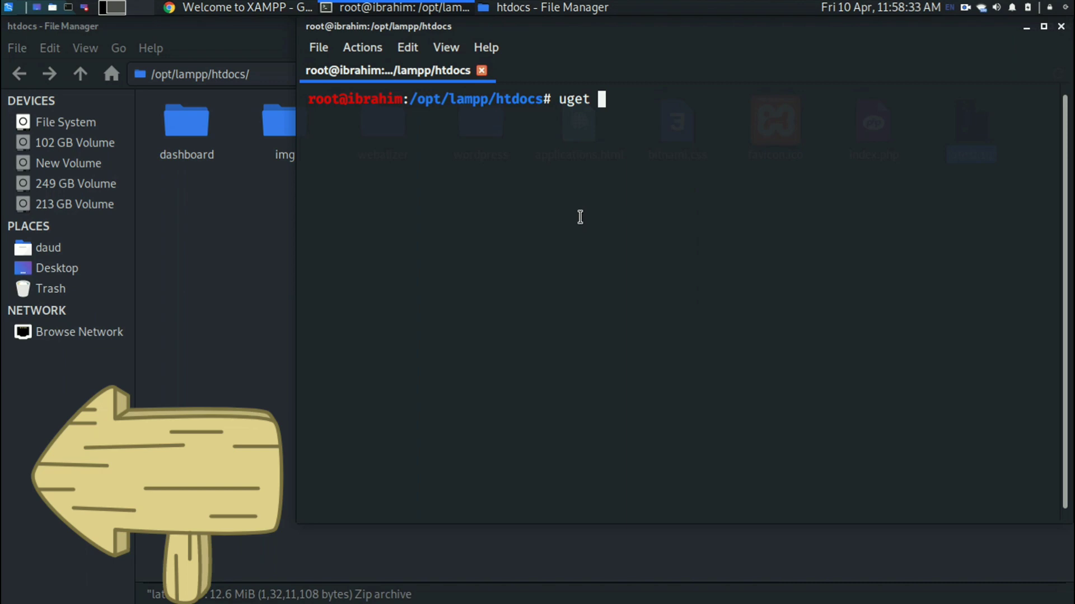
key("BackSpace")
key("BackSpace")
key("BackSpace")
key("BackSpace")
key("BackSpace")
key("Up")
key("Up")
key("Up")
key("Up")
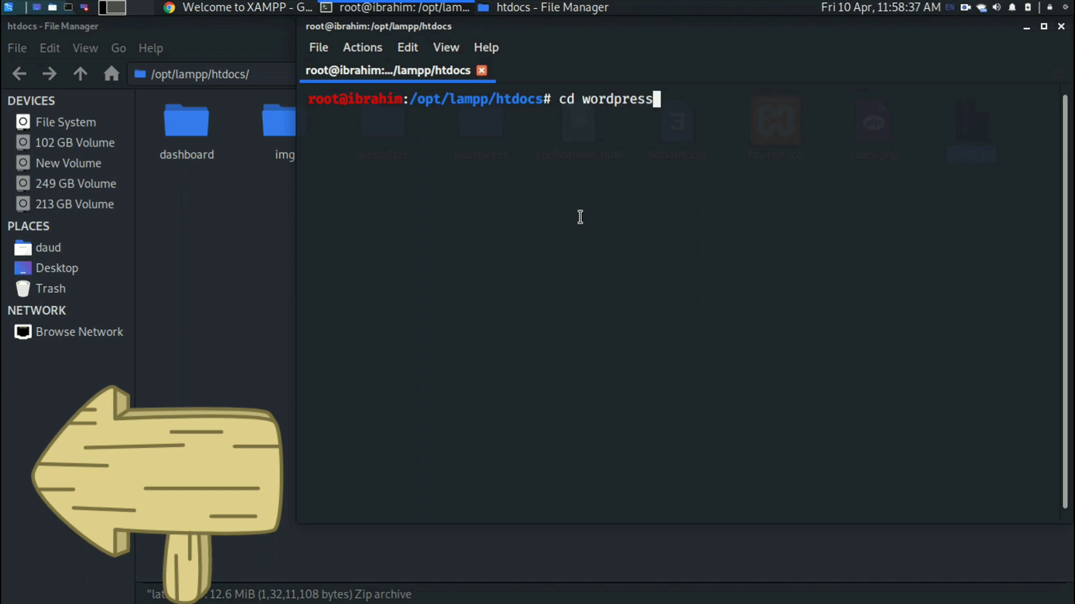
key("Up")
key("Up")
key("Up")
key("Up")
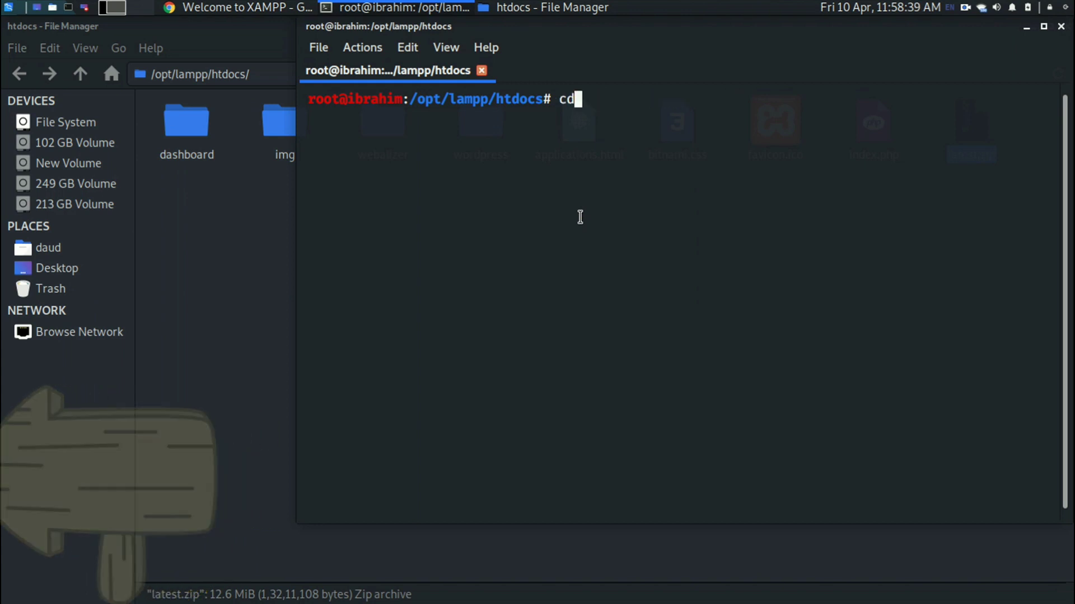
key("Up")
key("Up")
key("Up")
key("Up")
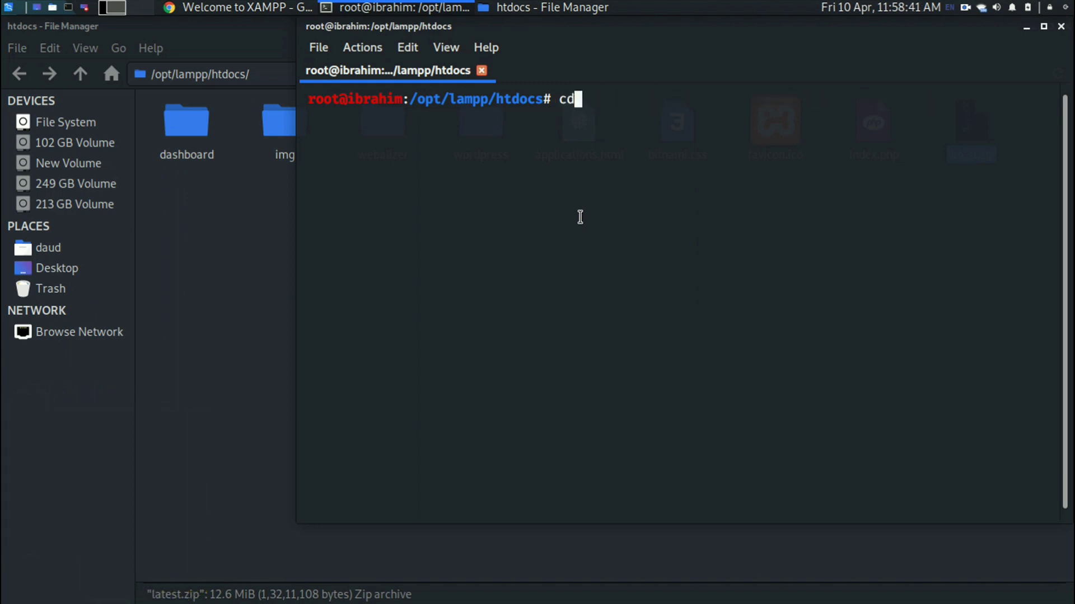
key("Up")
key("Up")
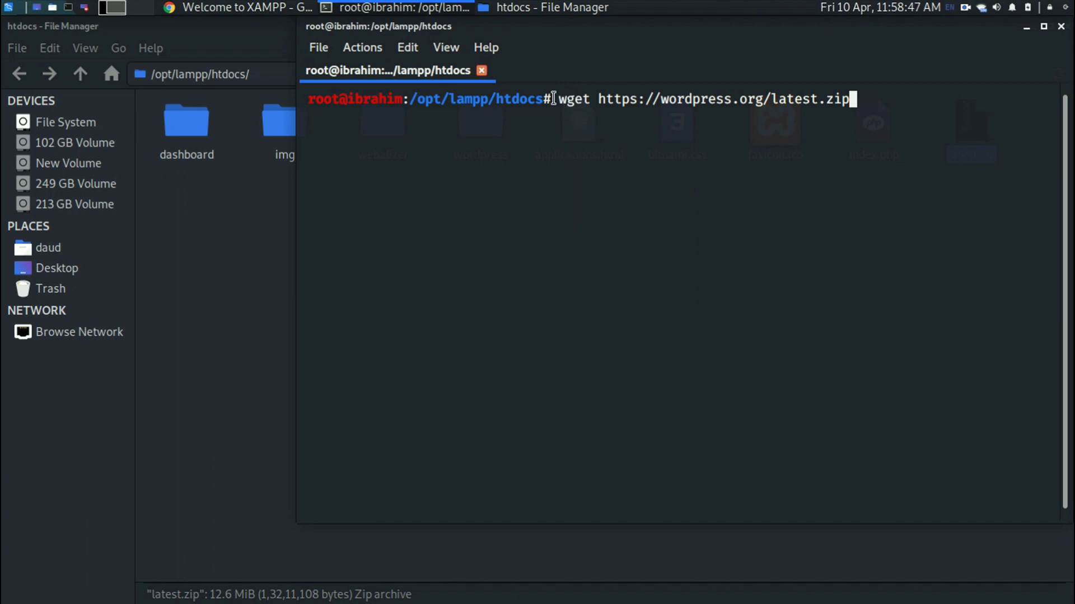
left_click_drag(553, 99, 865, 102)
left_click(865, 102)
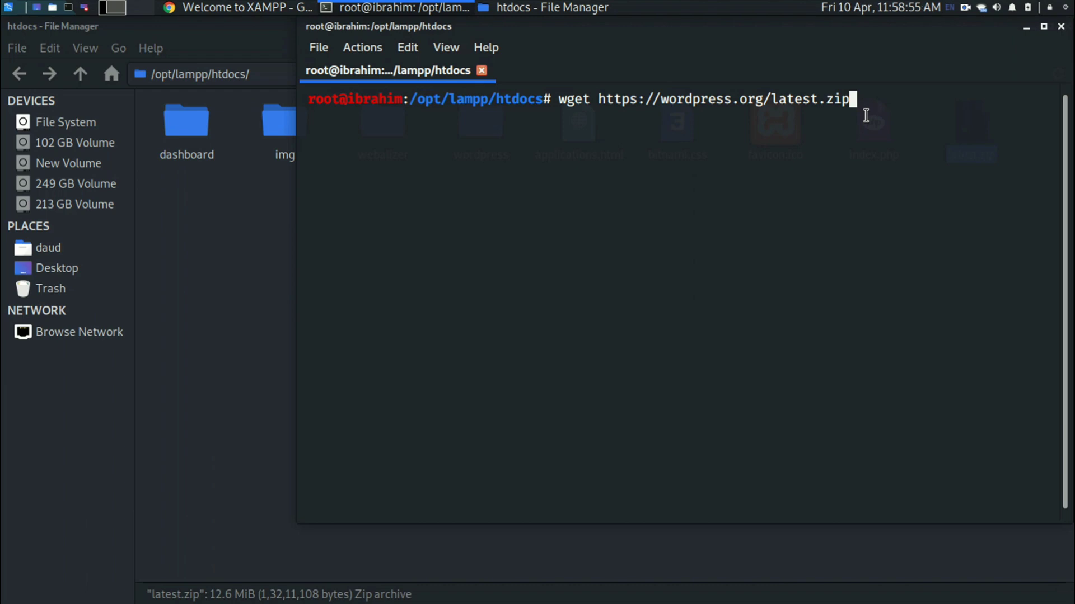
Zoom in the terminal text, move the window left, and erase the wget command.
left_click(407, 48)
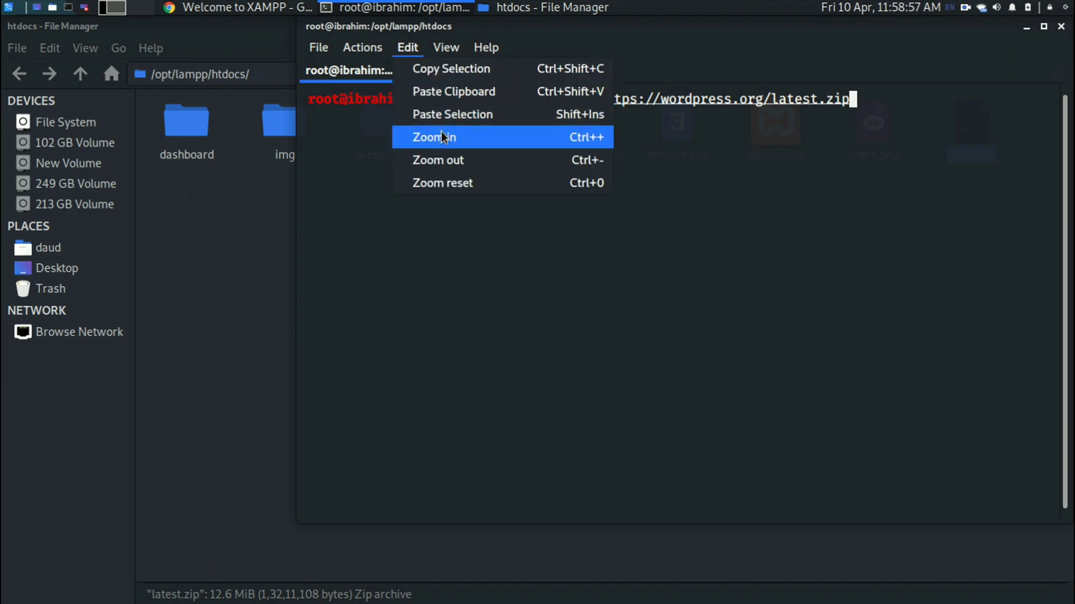
left_click(444, 137)
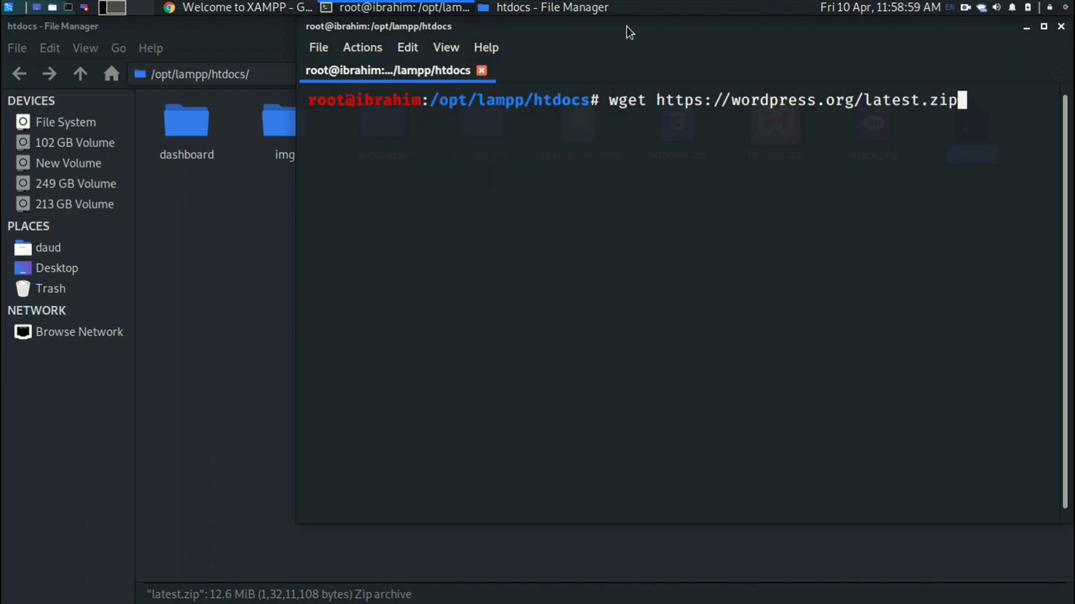
left_click_drag(626, 26, 543, 62)
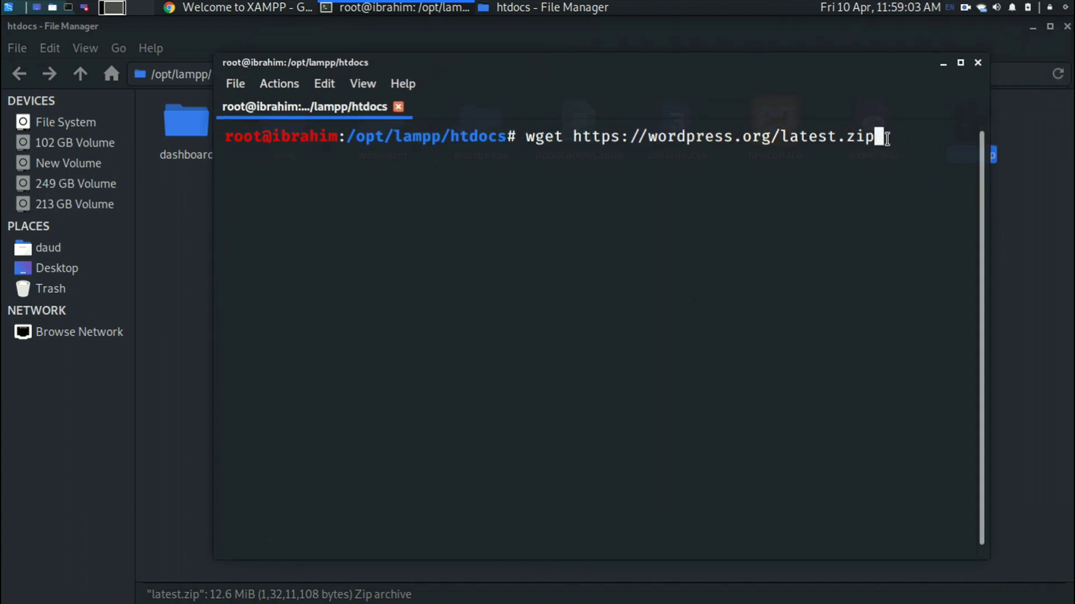
left_click(868, 49)
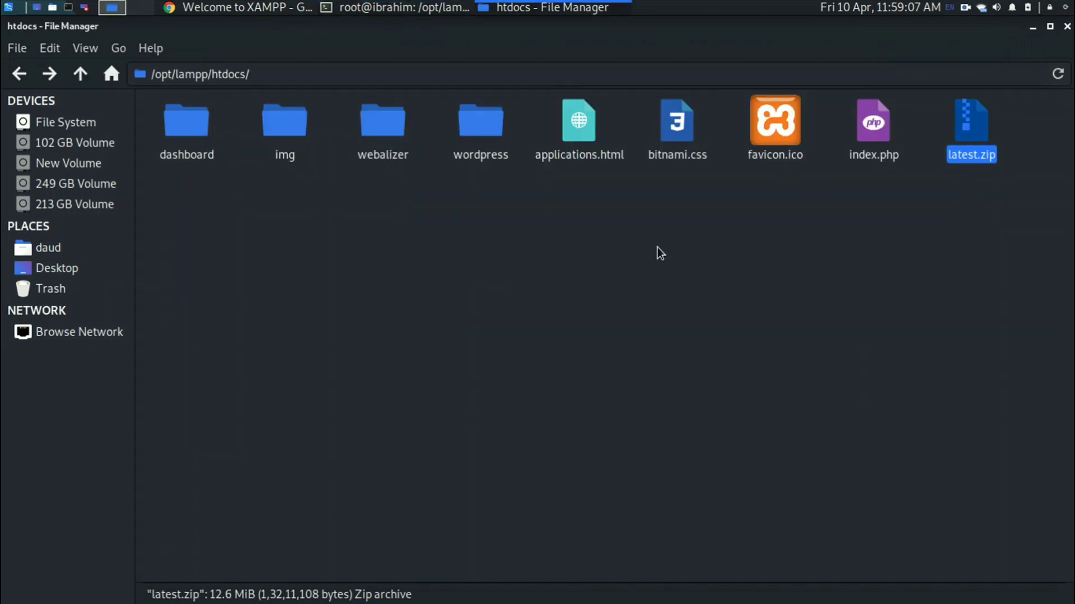
left_click(437, 8)
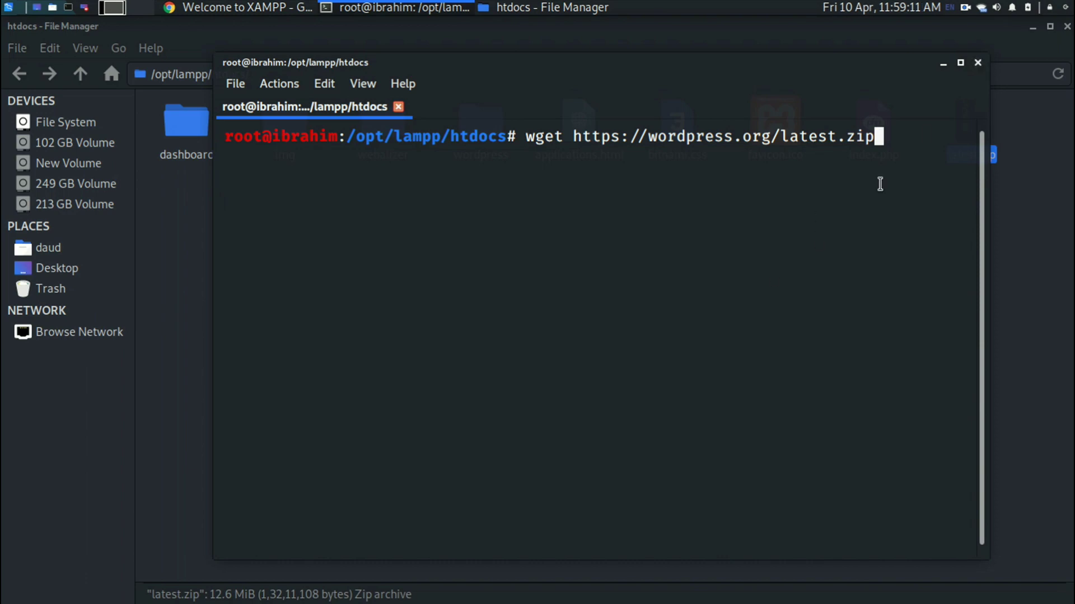
key("BackSpace")
key("BackSpace")
key("BackSpace")
key("BackSpace")
key("BackSpace")
key("BackSpace")
key("BackSpace")
key("BackSpace")
key("BackSpace")
key("BackSpace")
key("BackSpace")
key("BackSpace")
key("BackSpace")
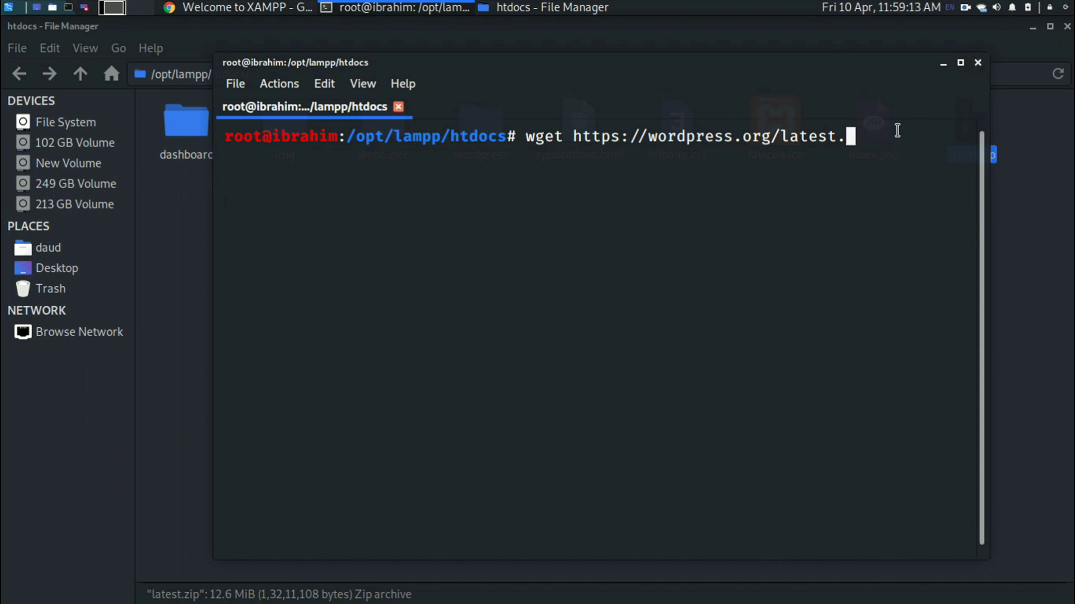
key("BackSpace")
key("BackSpace")
key("BackSpace")
key("BackSpace")
key("BackSpace")
key("BackSpace")
key("BackSpace")
key("BackSpace")
key("BackSpace")
key("BackSpace")
key("BackSpace")
key("BackSpace")
key("BackSpace")
key("BackSpace")
key("BackSpace")
key("BackSpace")
key("BackSpace")
key("BackSpace")
key("BackSpace")
key("BackSpace")
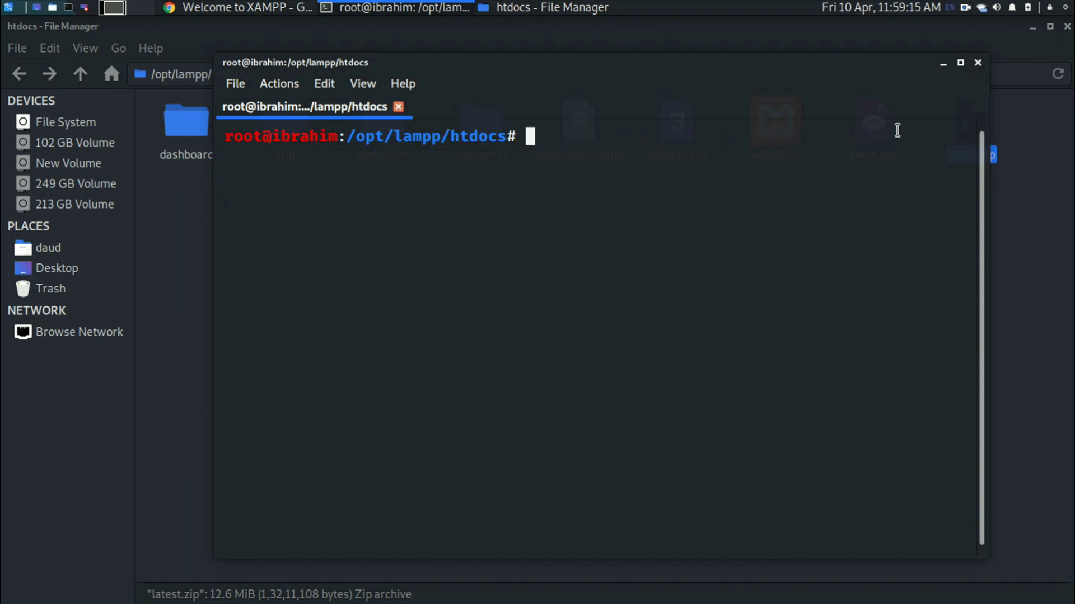
List htdocs with ls and copy the latest.zip name from the output.
type("ls")
key("Return")
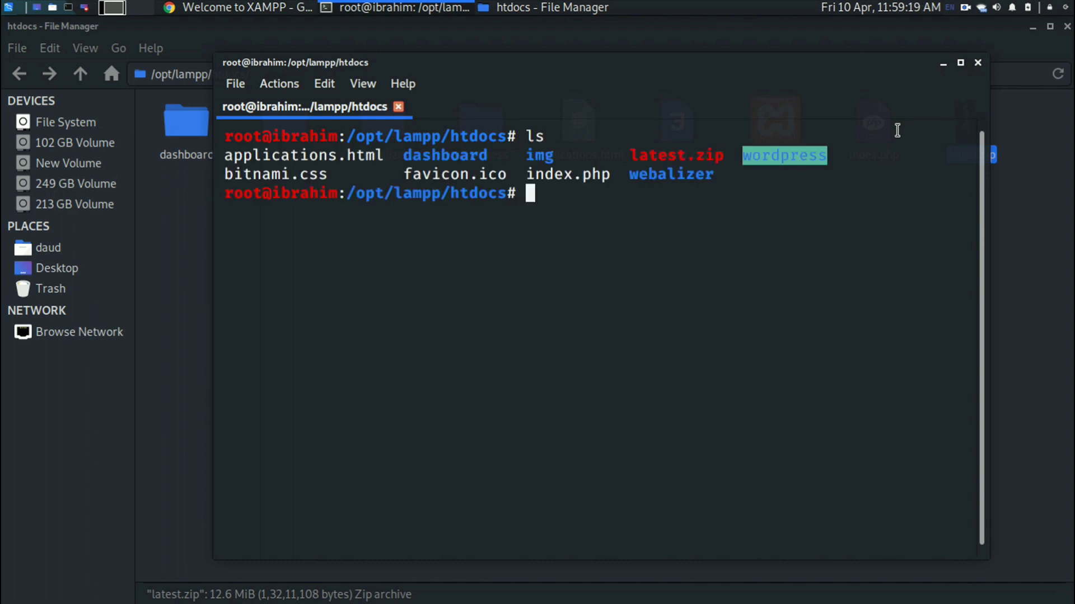
double_click(658, 155)
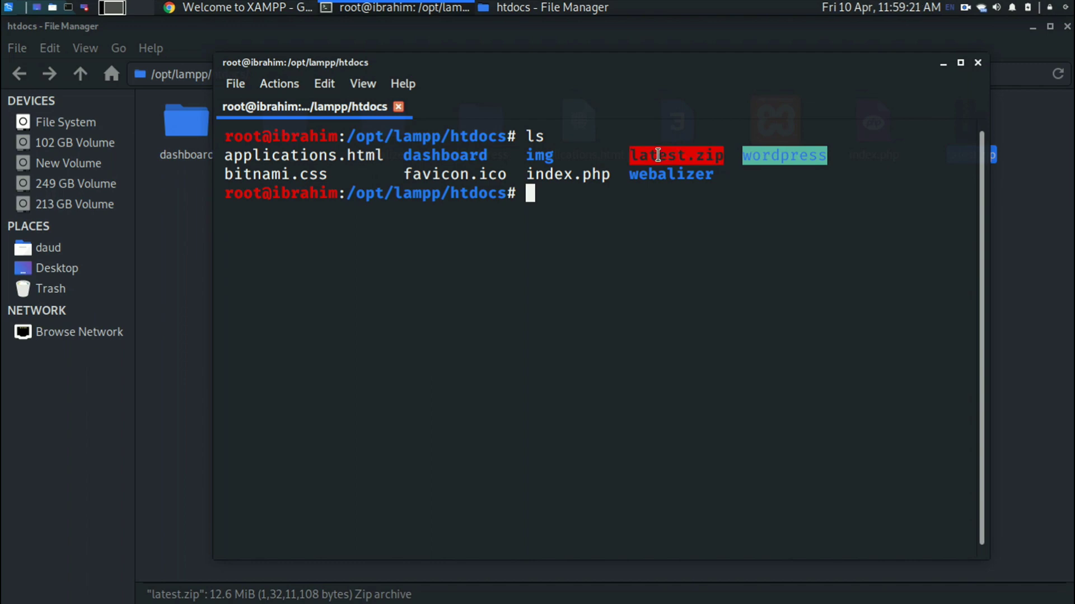
right_click(657, 155)
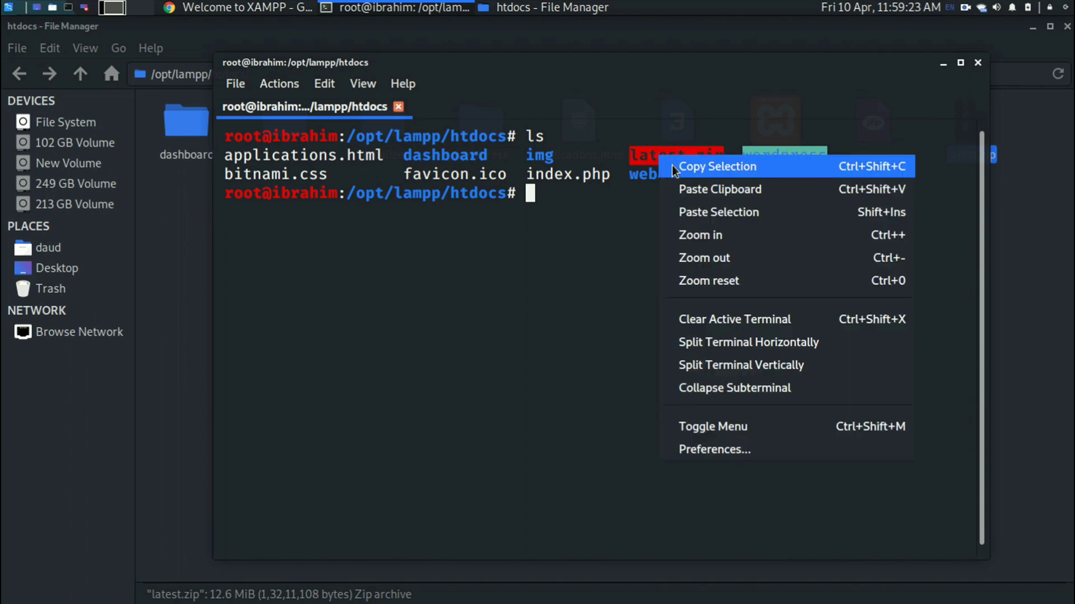
left_click(671, 165)
left_click(672, 164)
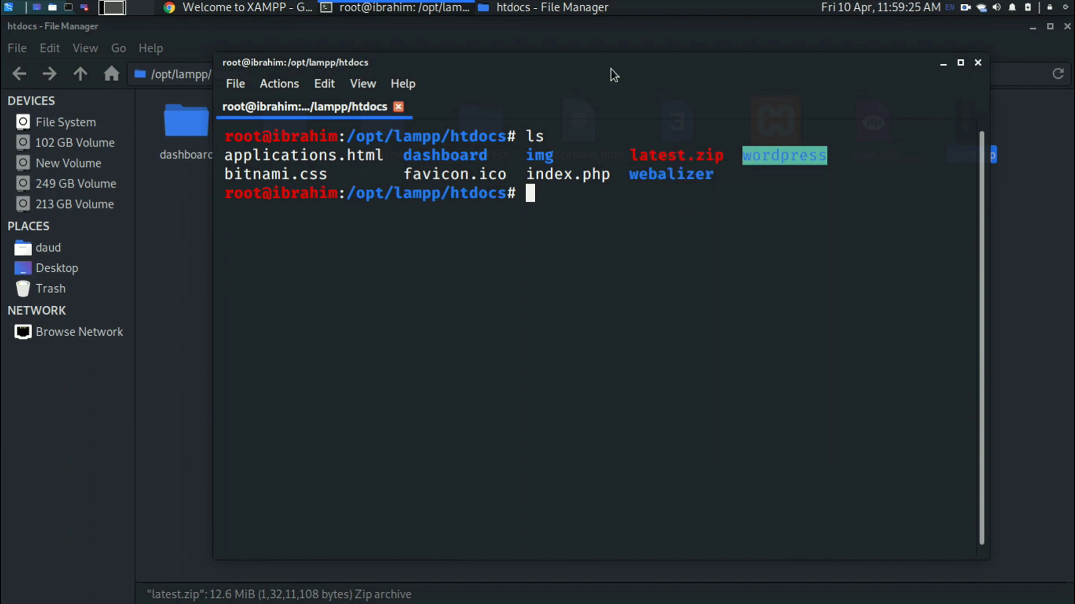
left_click_drag(607, 69, 520, 33)
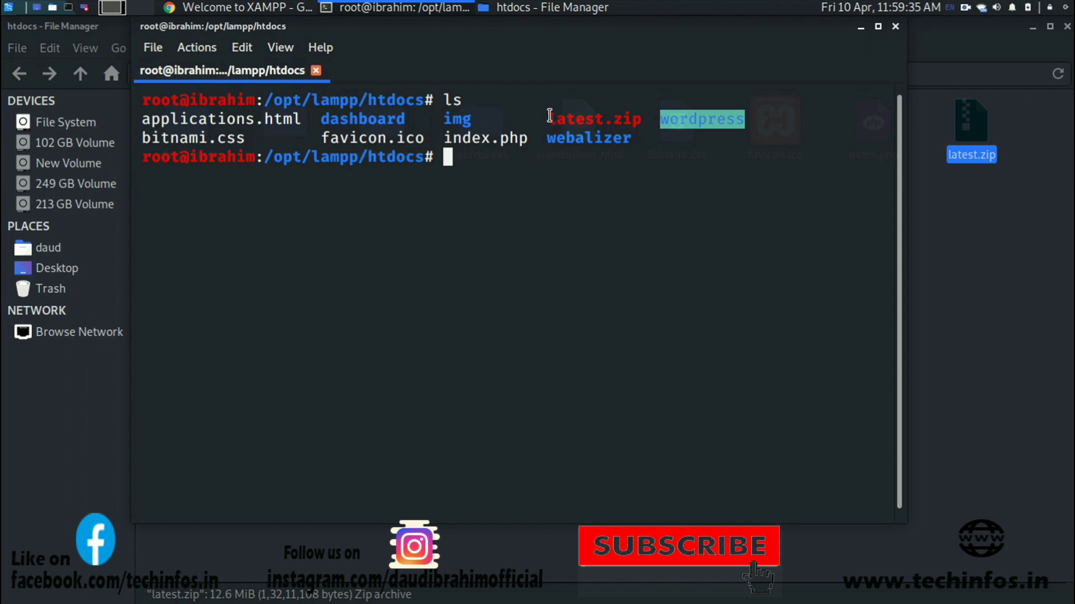
Run unzip latest.zip in the htdocs folder.
left_click_drag(548, 116, 642, 119)
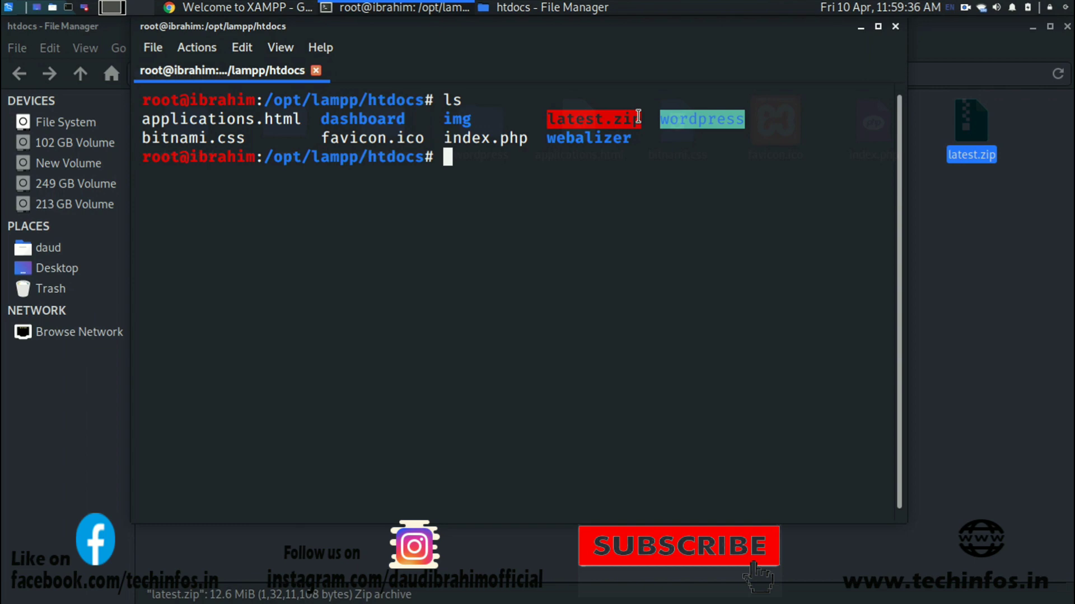
left_click(598, 184)
type("unz")
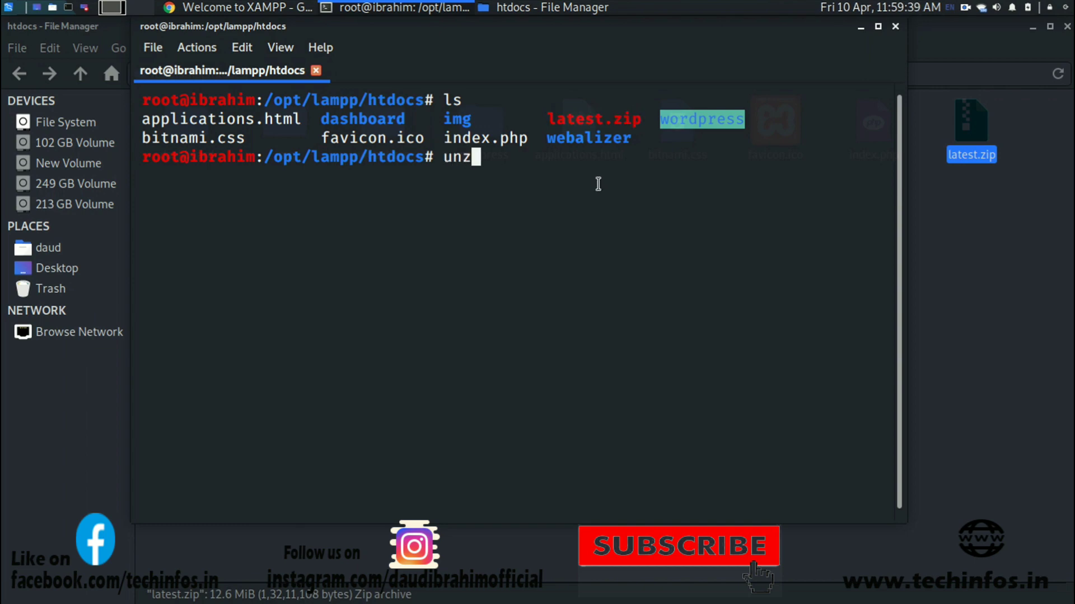
type("ip latest,")
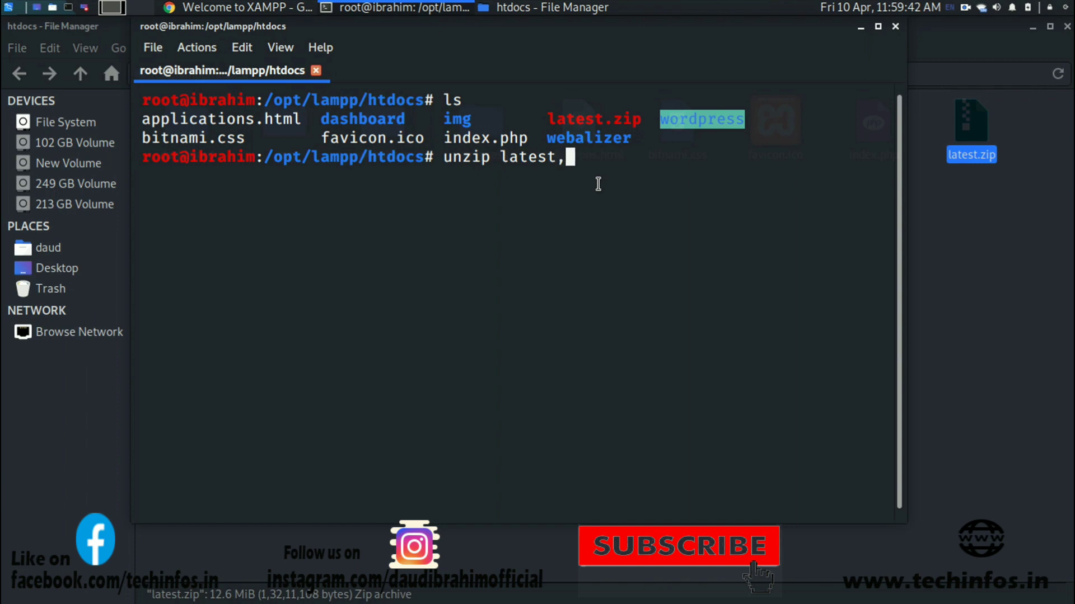
key("BackSpace")
type(".zip")
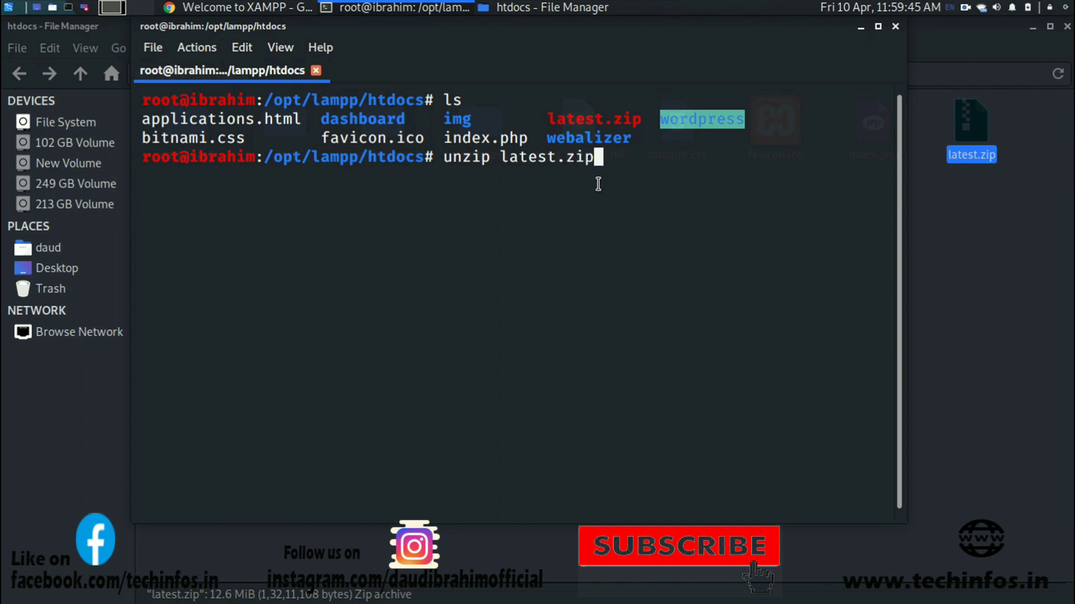
key("Return")
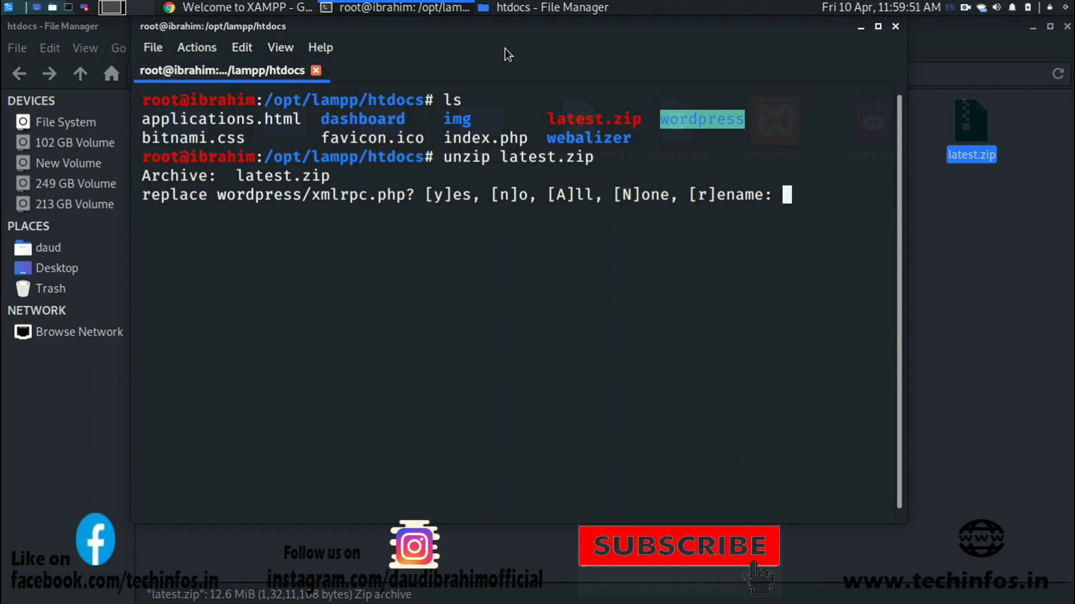
Answer A to replace all existing wordpress files and let extraction finish.
left_click_drag(506, 26, 471, 39)
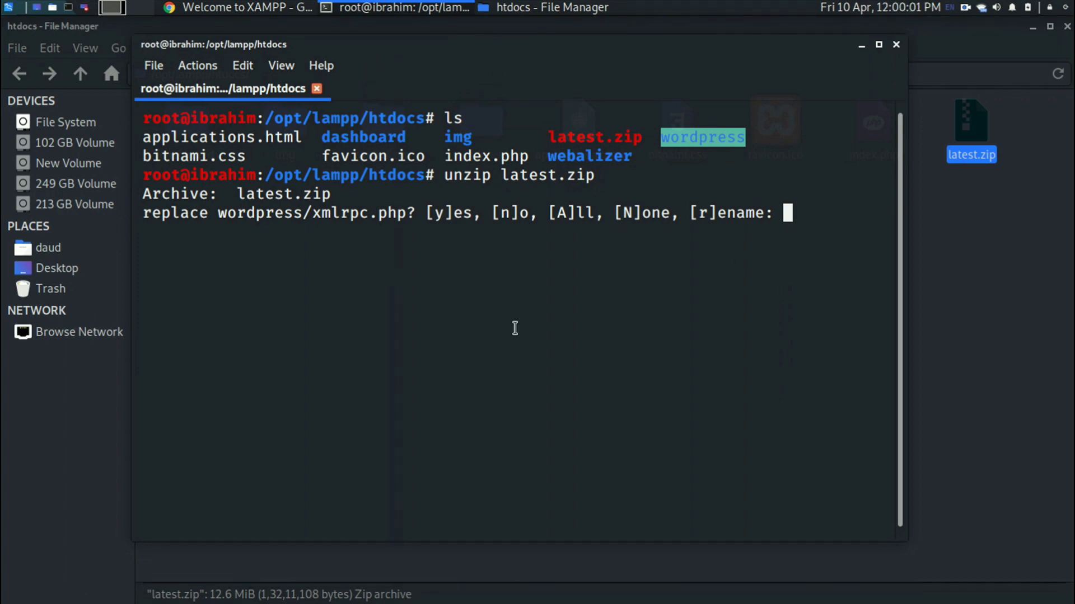
type("A")
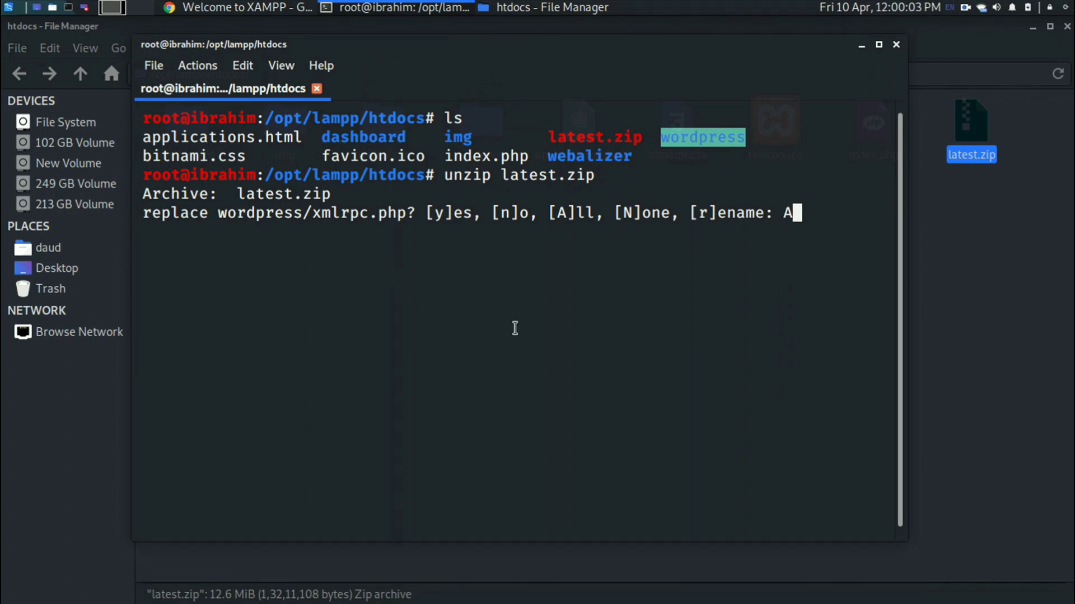
key("Return")
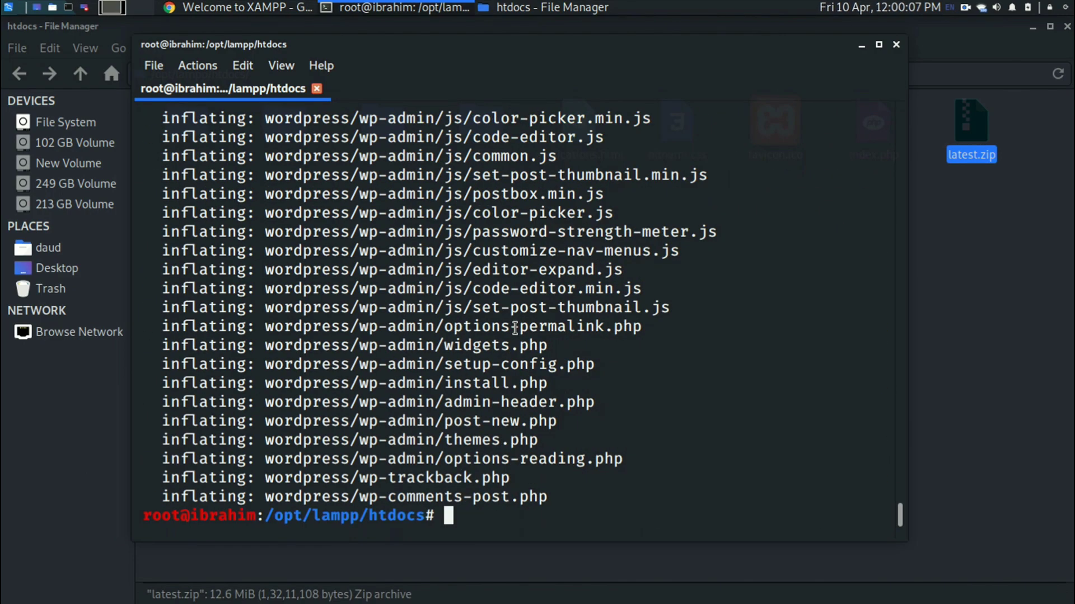
scroll(576, 350, "up", 10)
scroll(578, 351, "up", 5)
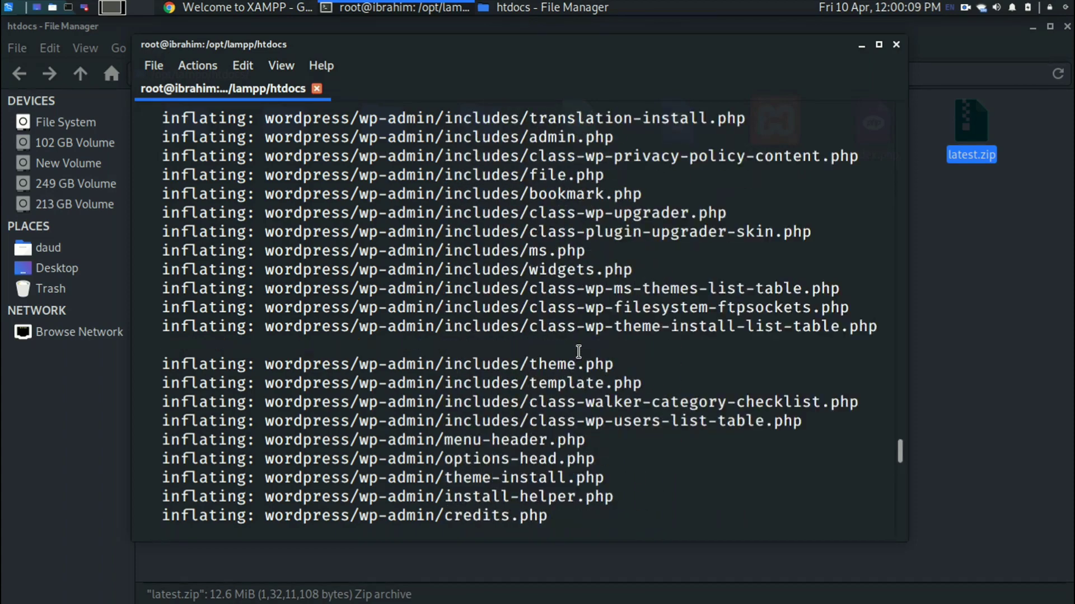
scroll(578, 351, "down", 15)
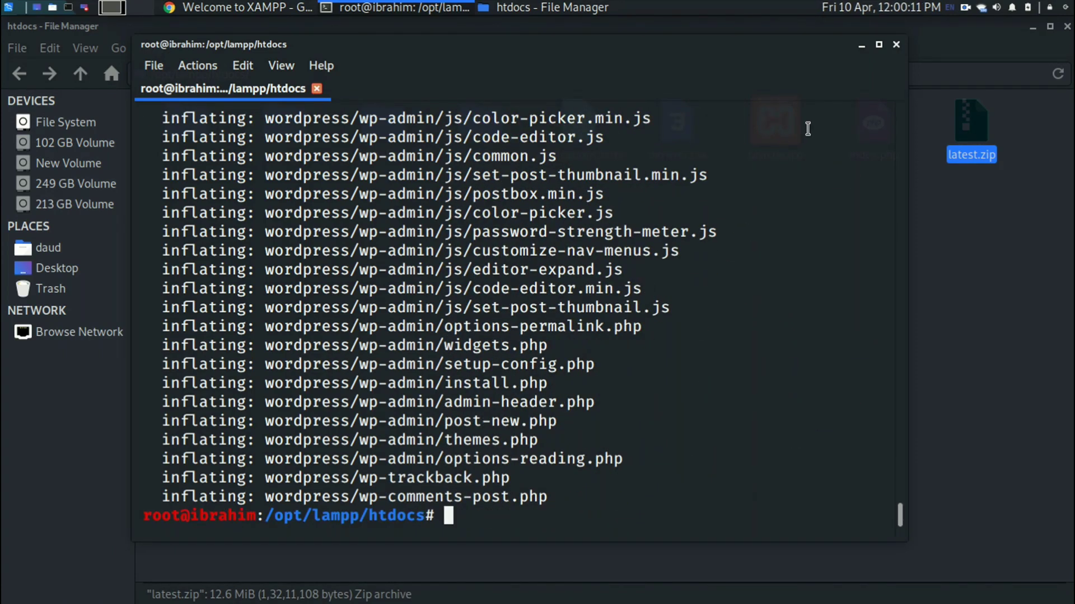
left_click(896, 46)
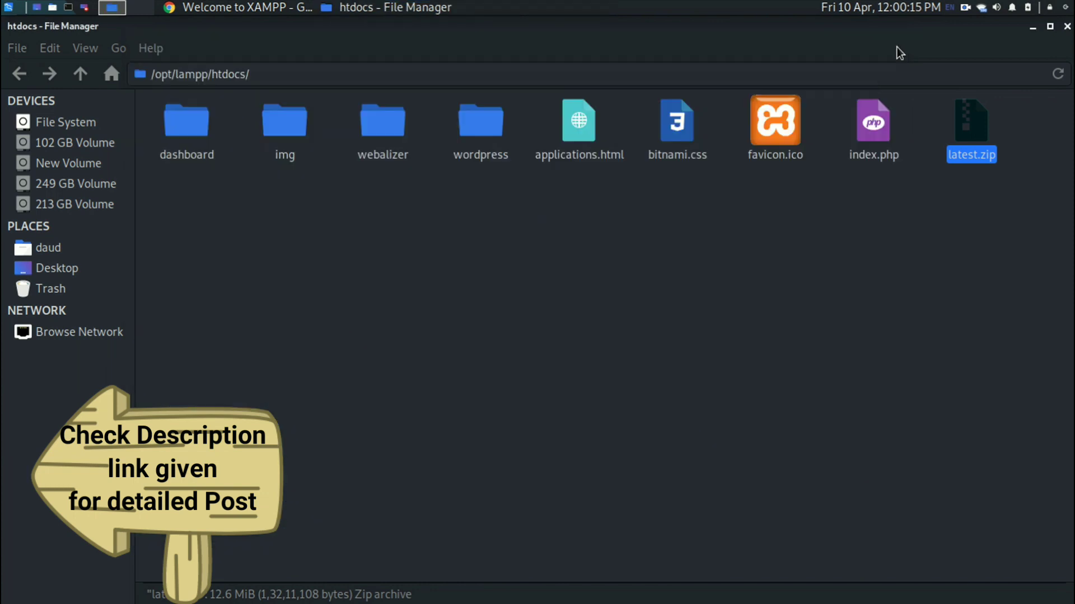
left_click(522, 239)
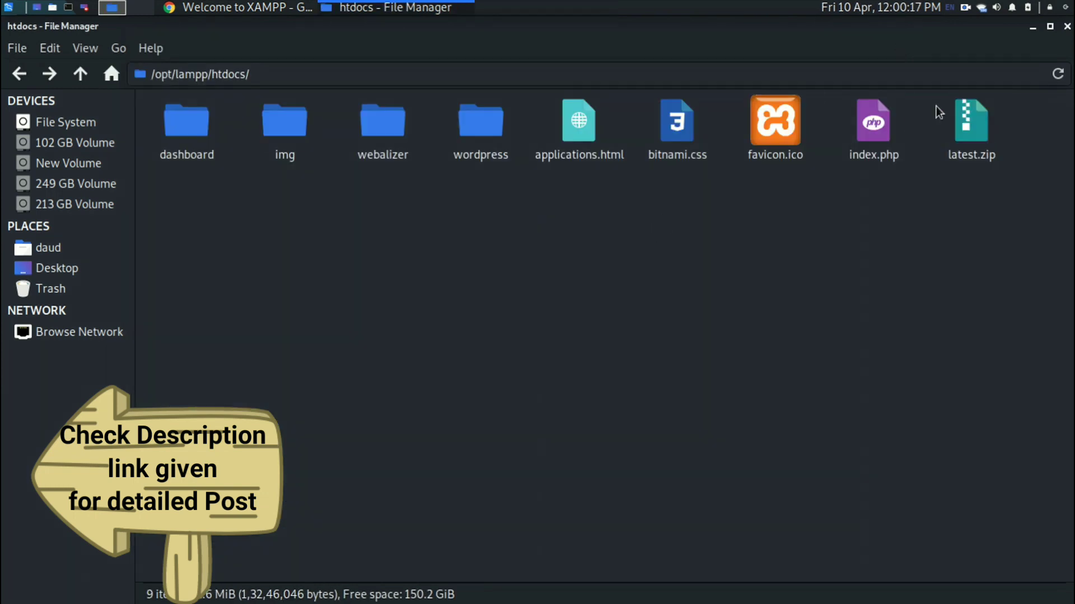
double_click(478, 143)
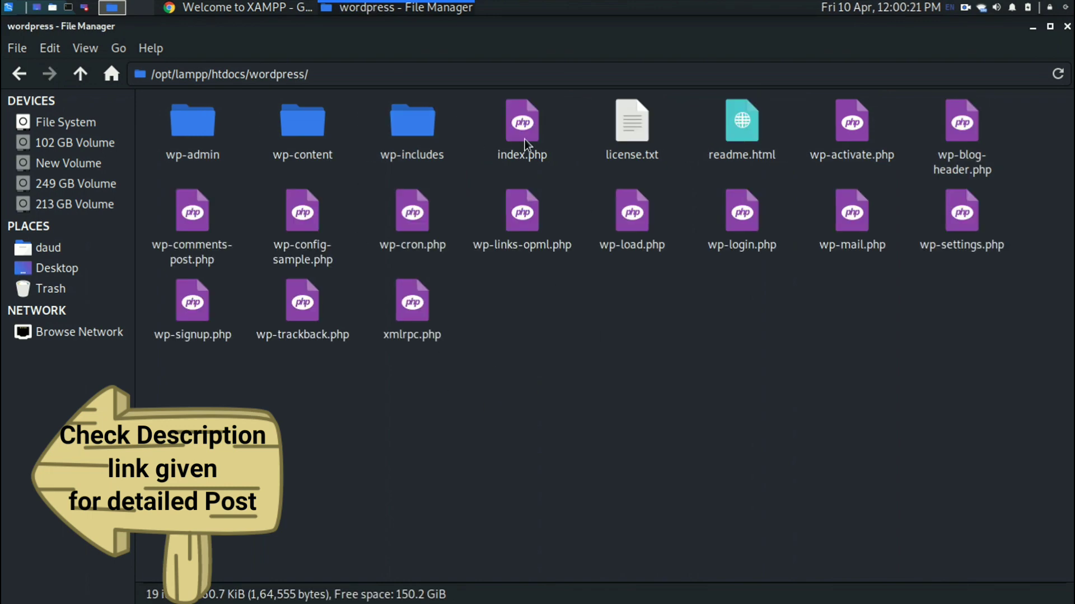
left_click_drag(851, 216, 889, 246)
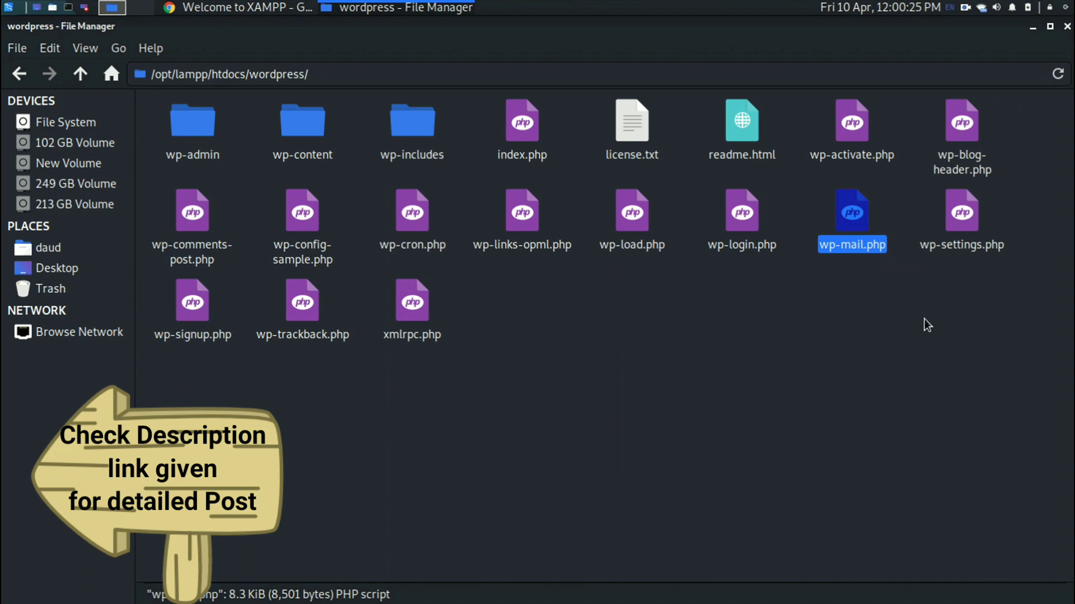
left_click(651, 381)
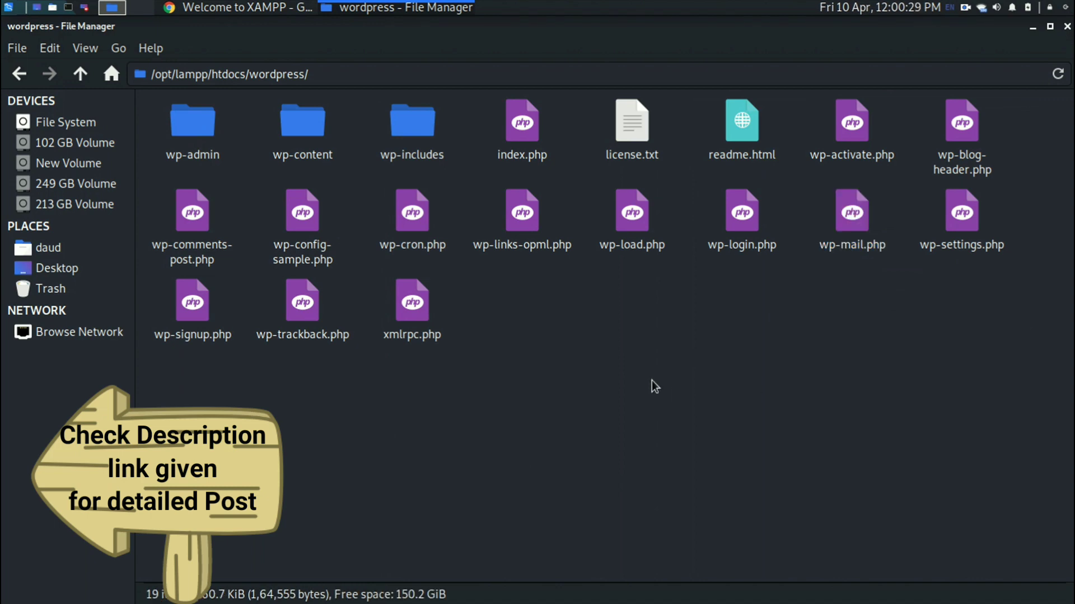
Switch to Chrome and load 127.0.0.1/phpmyadmin in place of the dashboard address.
left_click(236, 7)
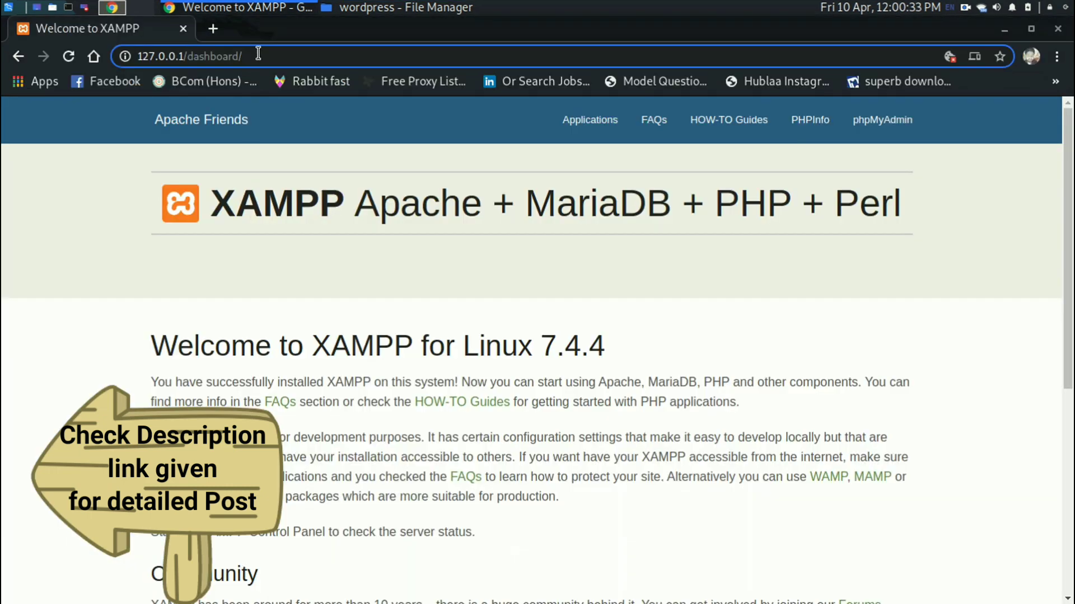
key("BackSpace")
key("BackSpace")
key("BackSpace")
key("BackSpace")
key("BackSpace")
key("BackSpace")
key("BackSpace")
key("BackSpace")
key("BackSpace")
key("BackSpace")
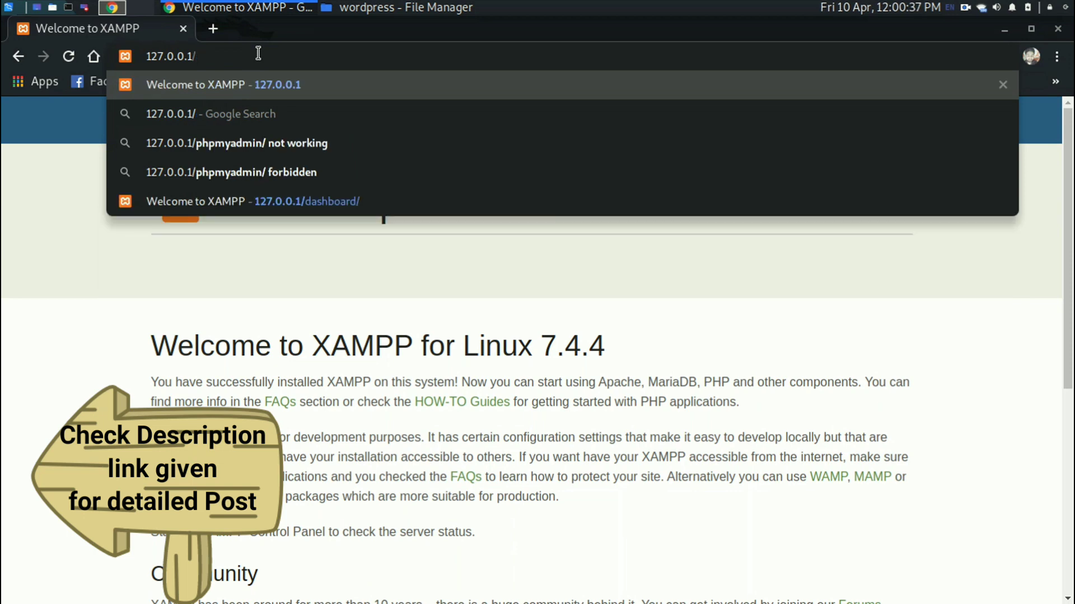
type("p")
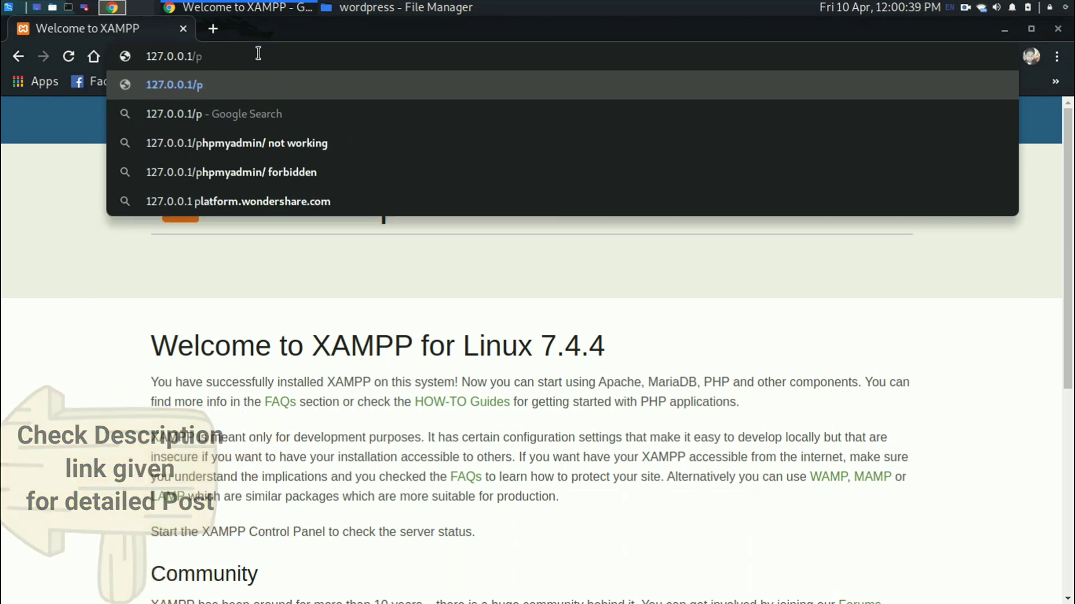
type("hp")
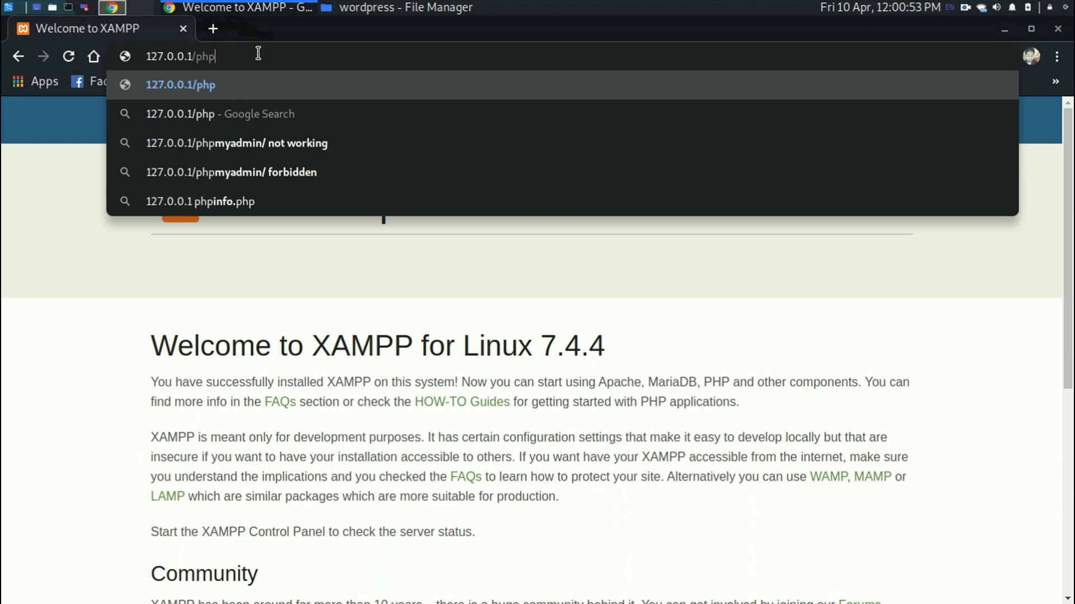
type("myadmin")
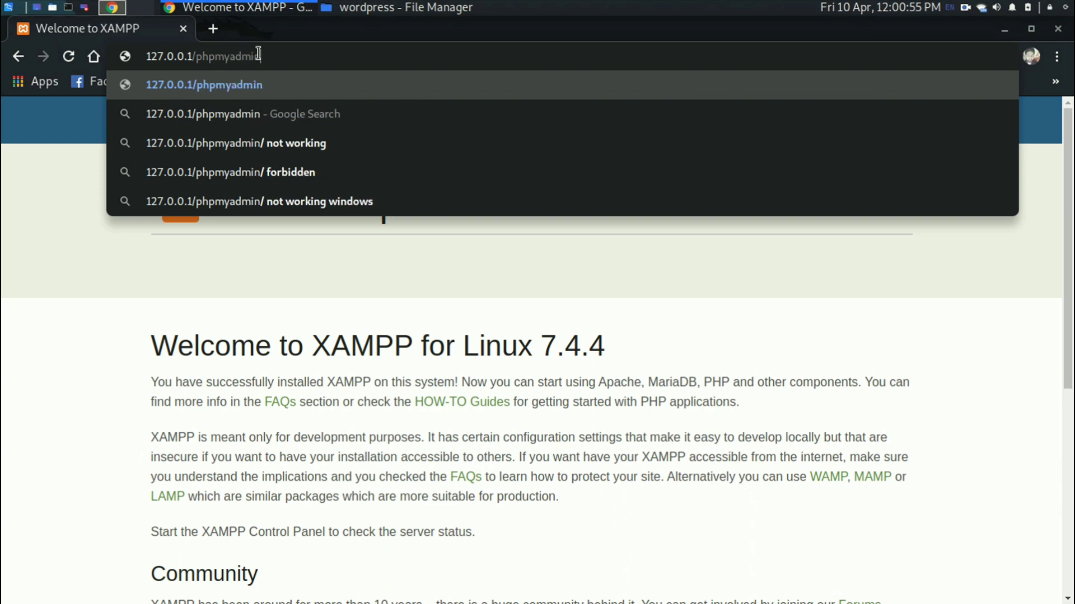
key("Return")
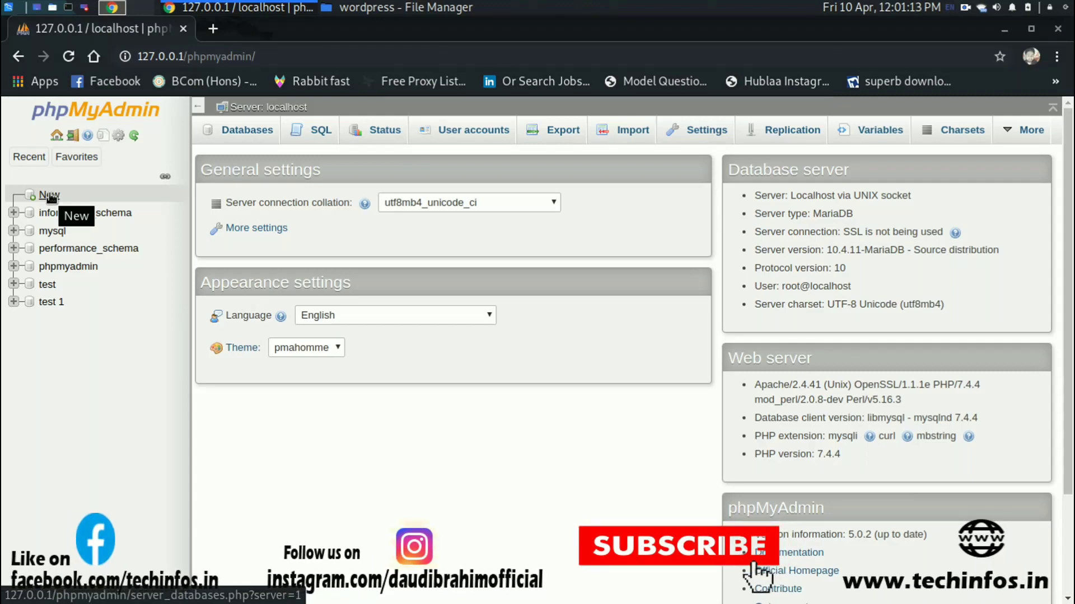
Create an empty database named 'test 2' from phpMyAdmin's New page.
left_click(49, 195)
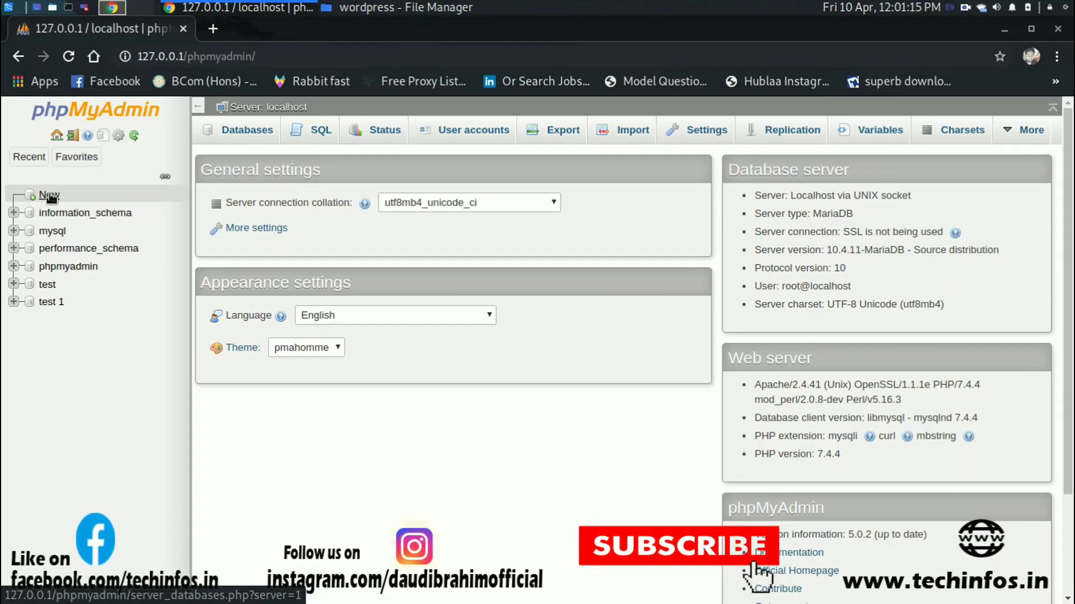
left_click(294, 242)
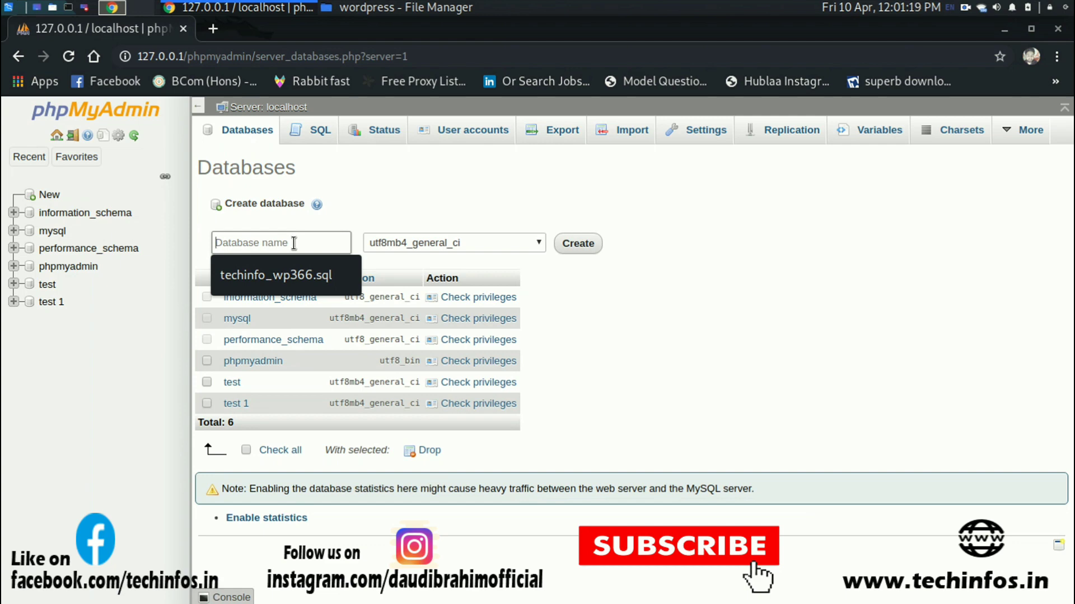
type("test 2")
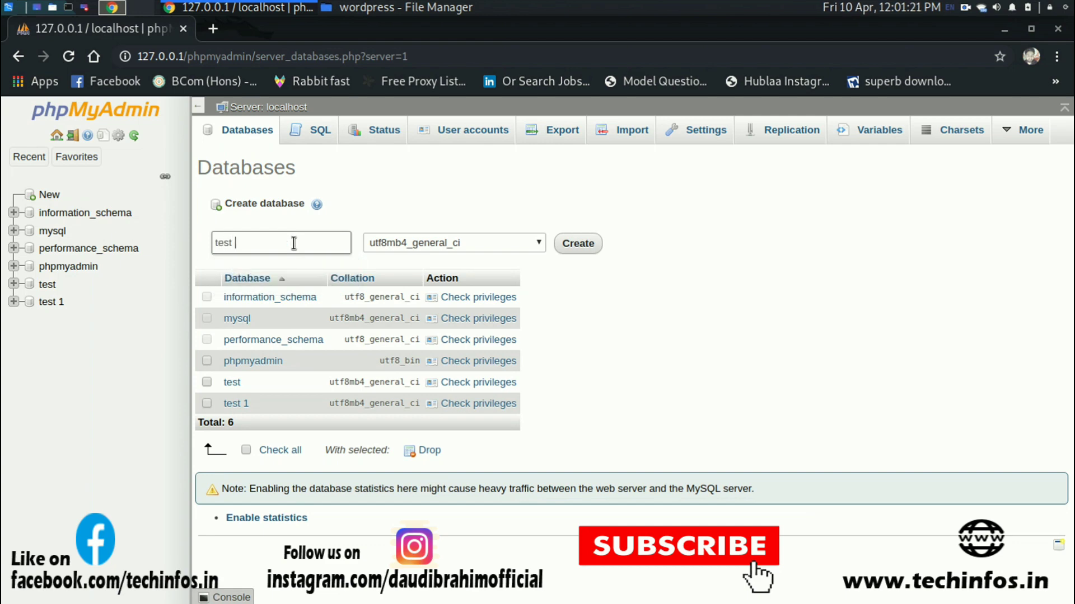
left_click(582, 247)
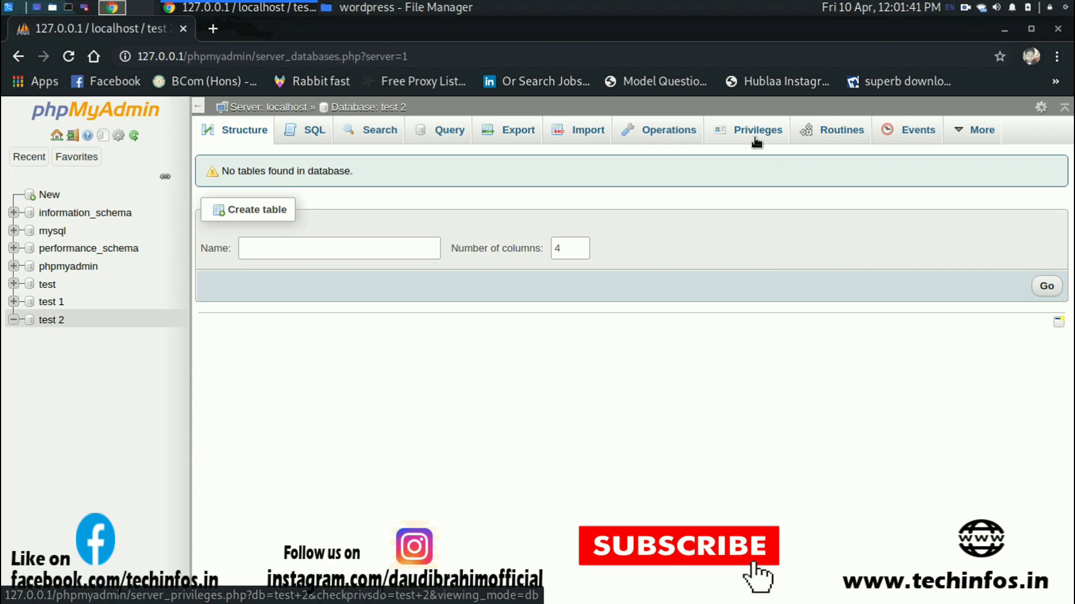
Open the Privileges tab of test 2 and start the Add user account form.
left_click(750, 146)
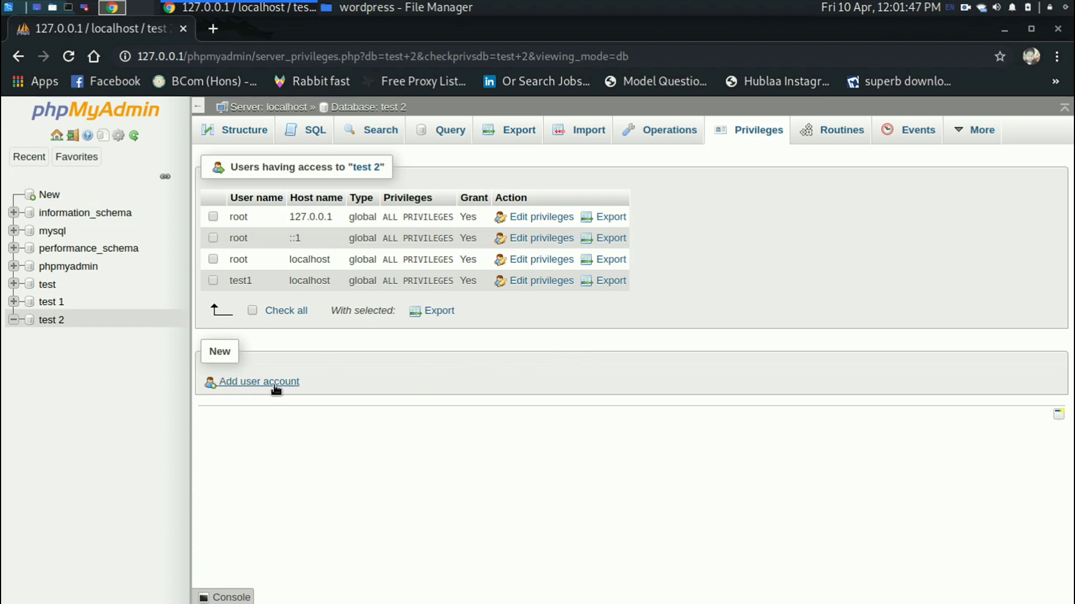
left_click(250, 385)
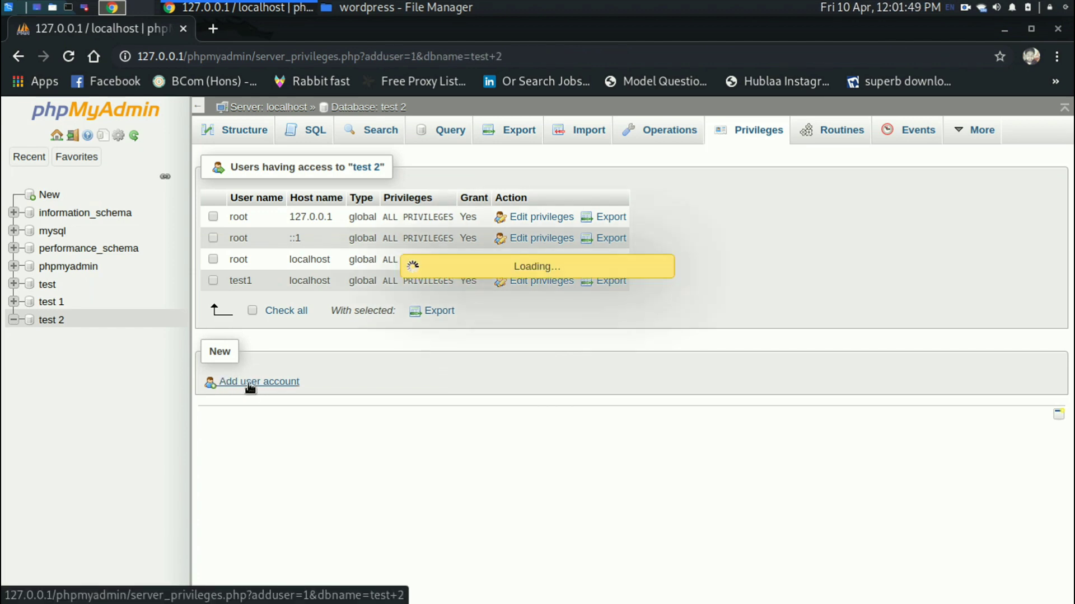
scroll(249, 384, "down", 2)
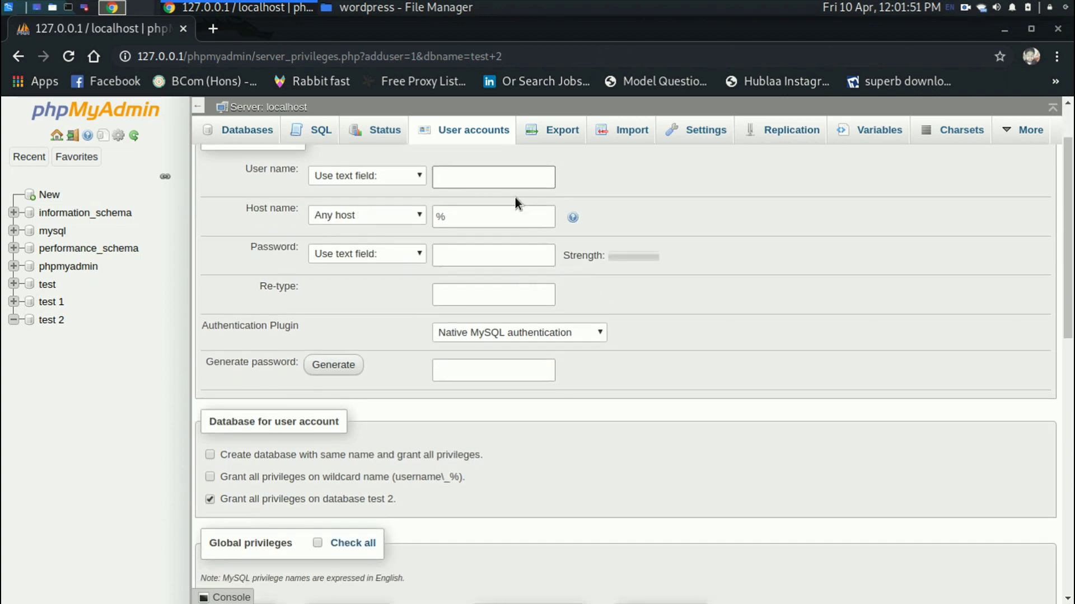
scroll(666, 201, "up", 2)
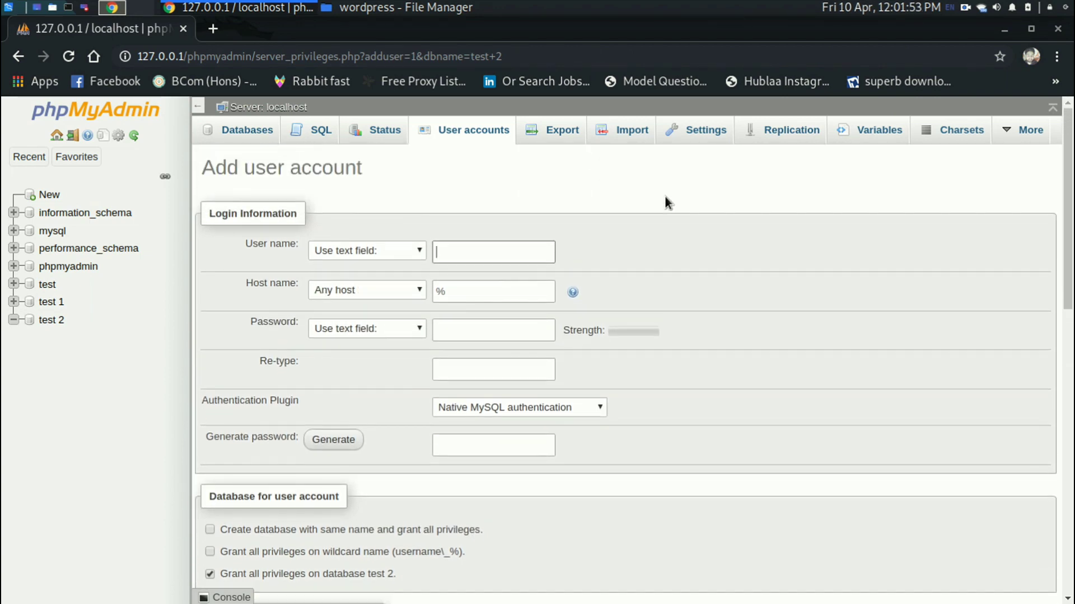
Enter user name test2, host localhost instead of %, and the account password.
type("test2")
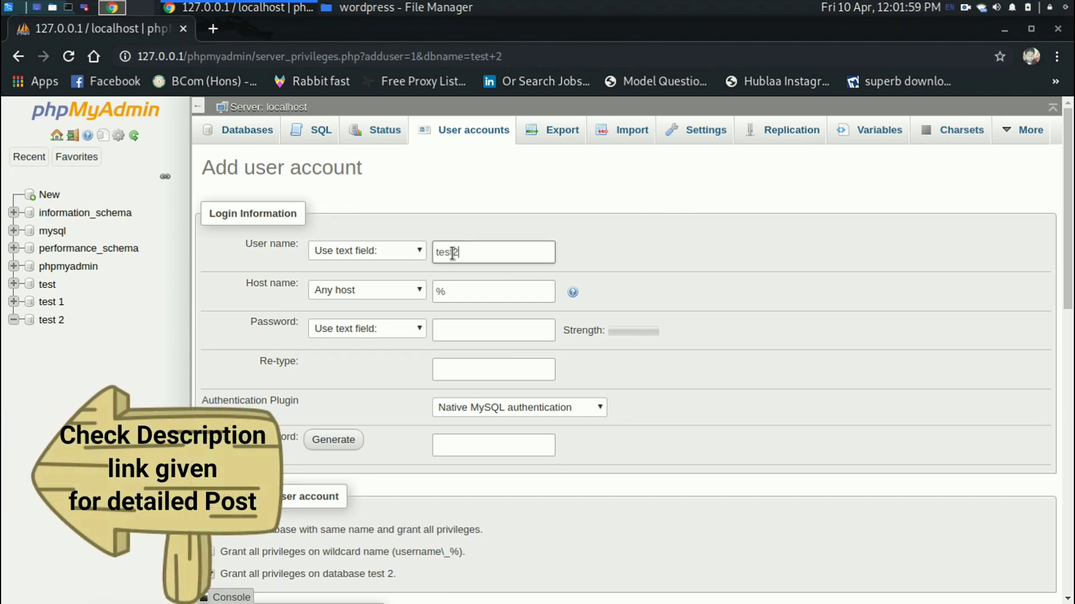
left_click(497, 290)
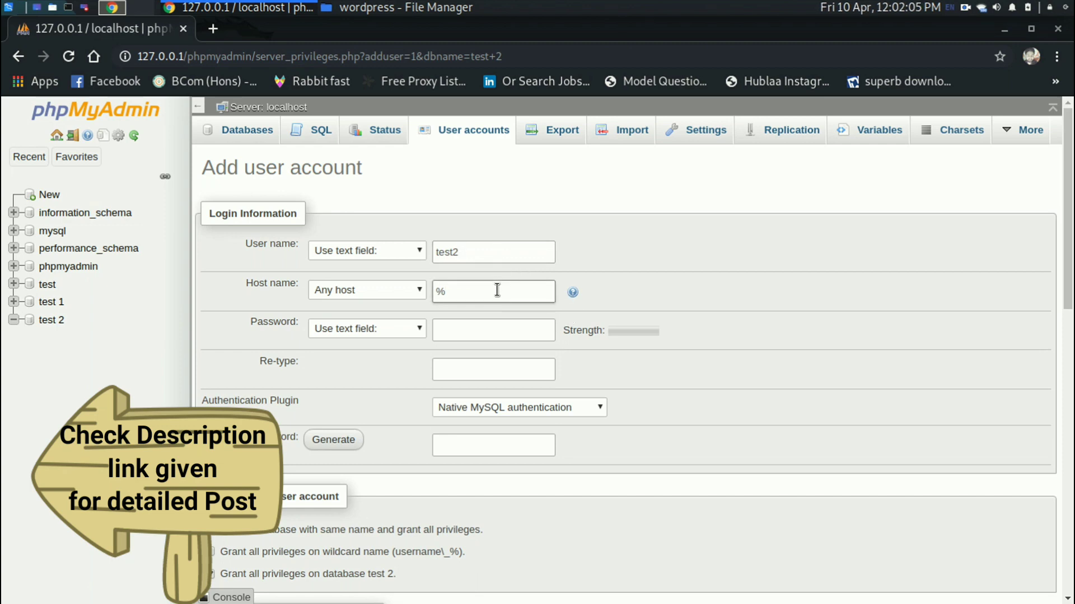
key("BackSpace")
type("localhost")
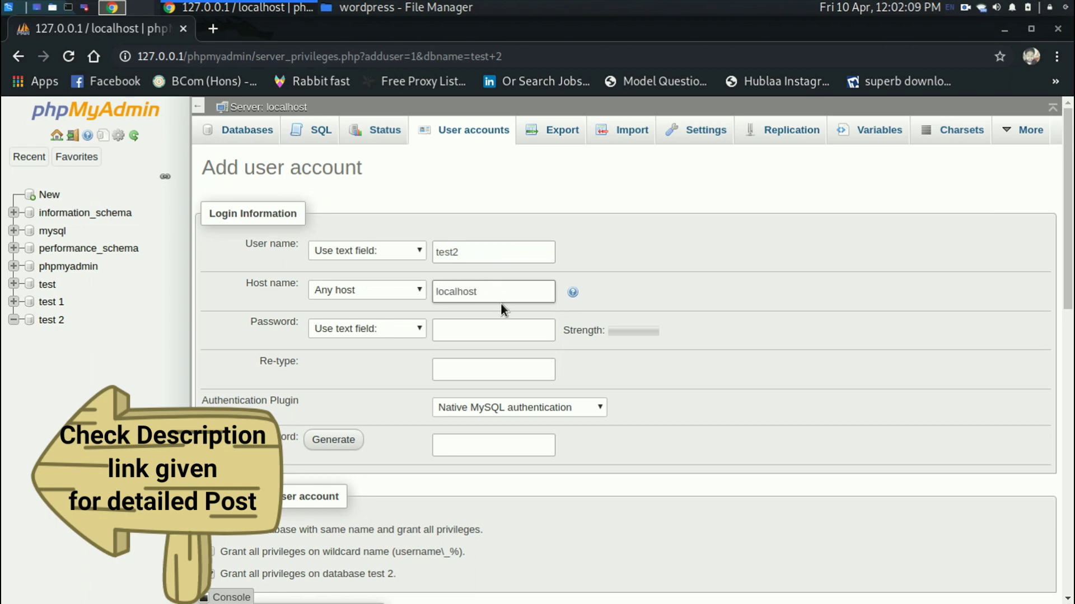
left_click(503, 328)
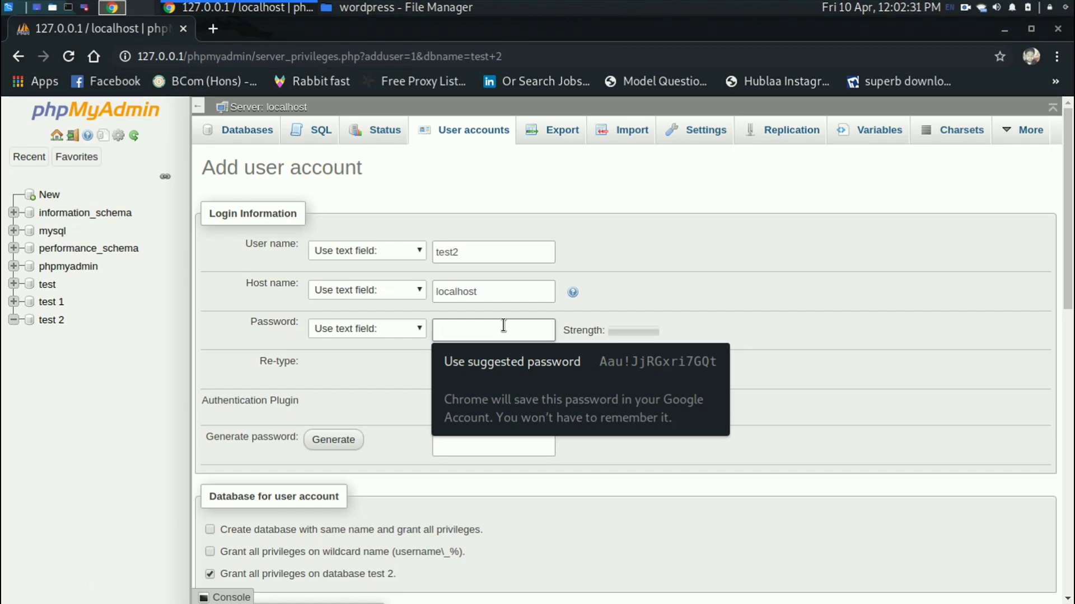
type("12")
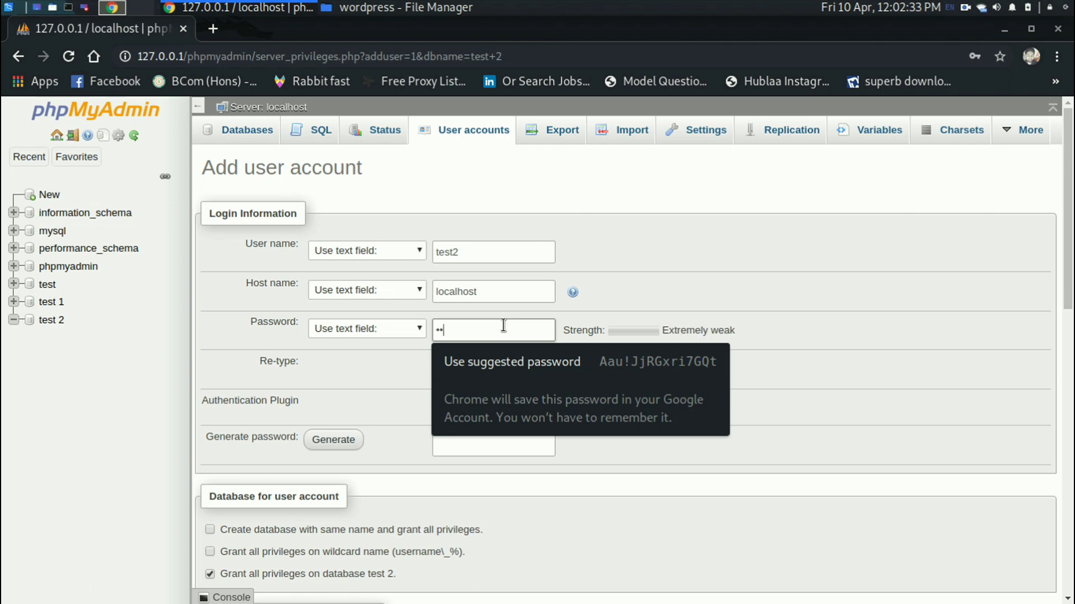
type("56")
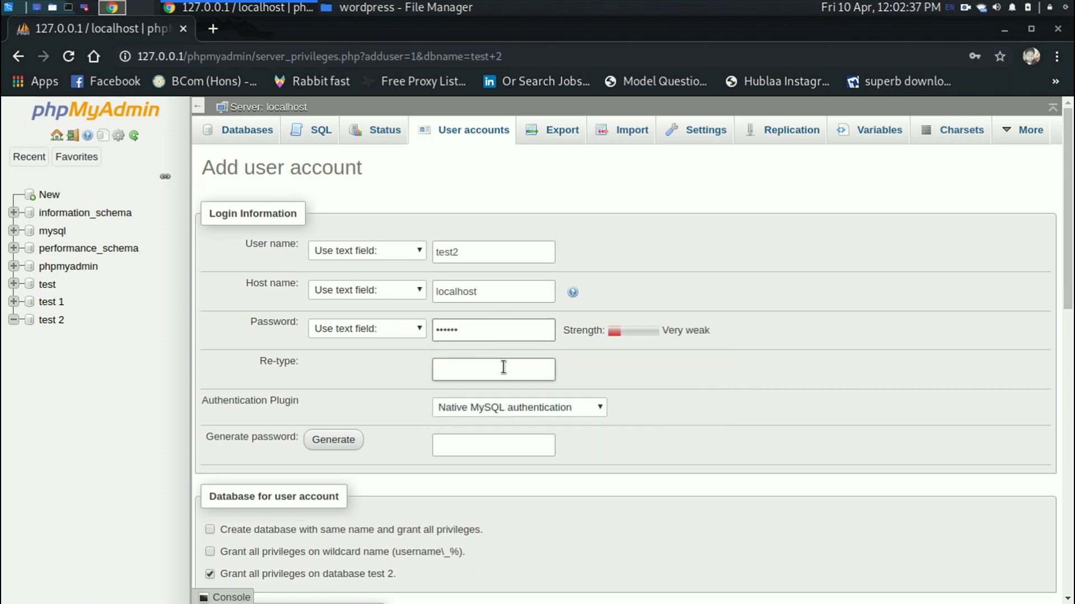
left_click(503, 367)
Finish entering the password in the Re-type field.
type("123456")
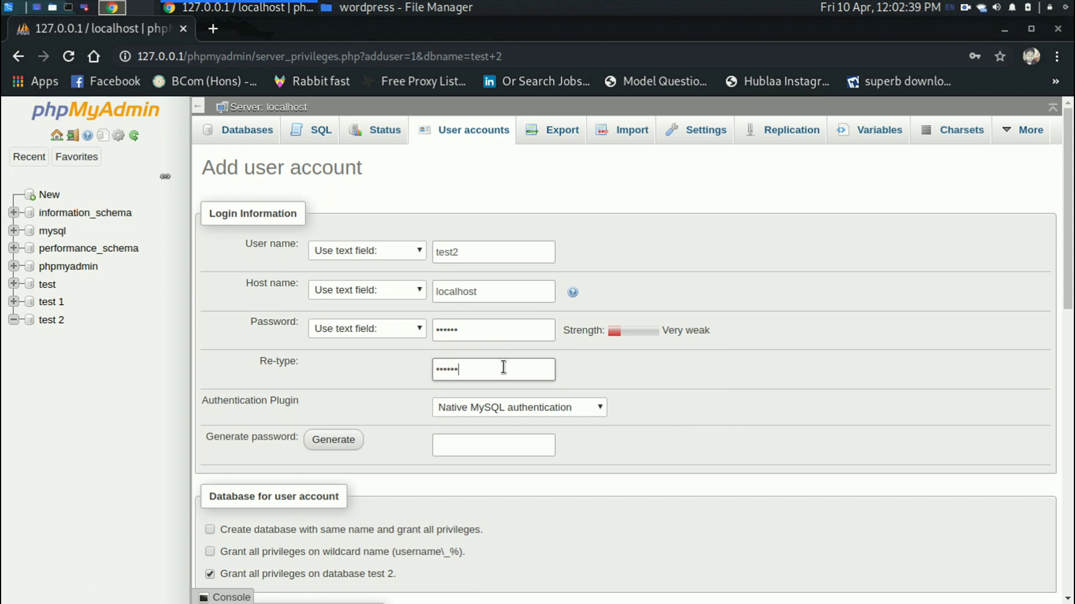
scroll(504, 366, "down", 2)
left_click(501, 346)
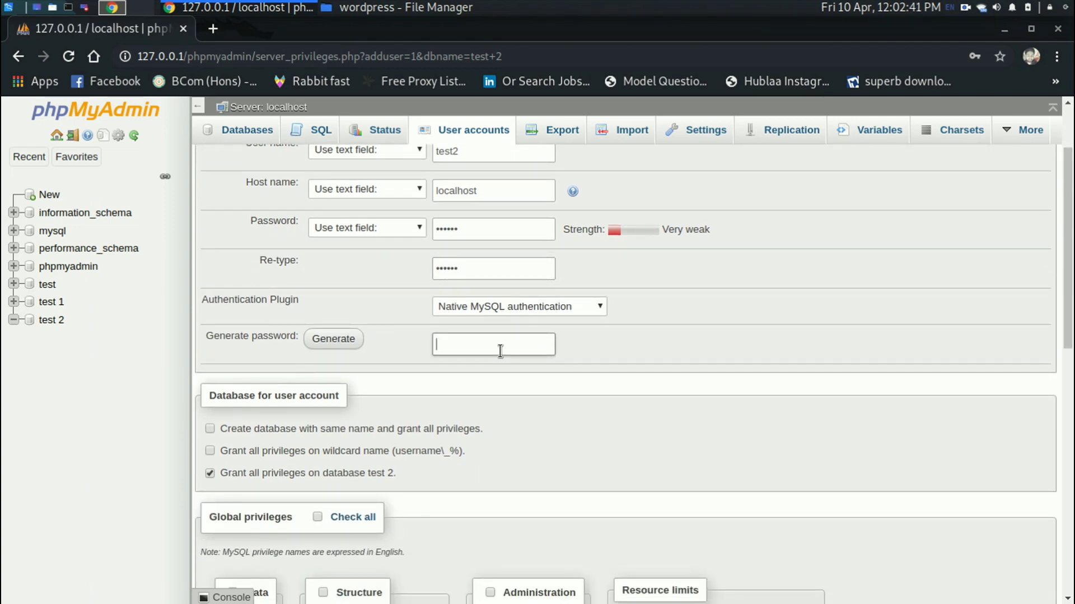
type("asd")
scroll(500, 351, "down", 4)
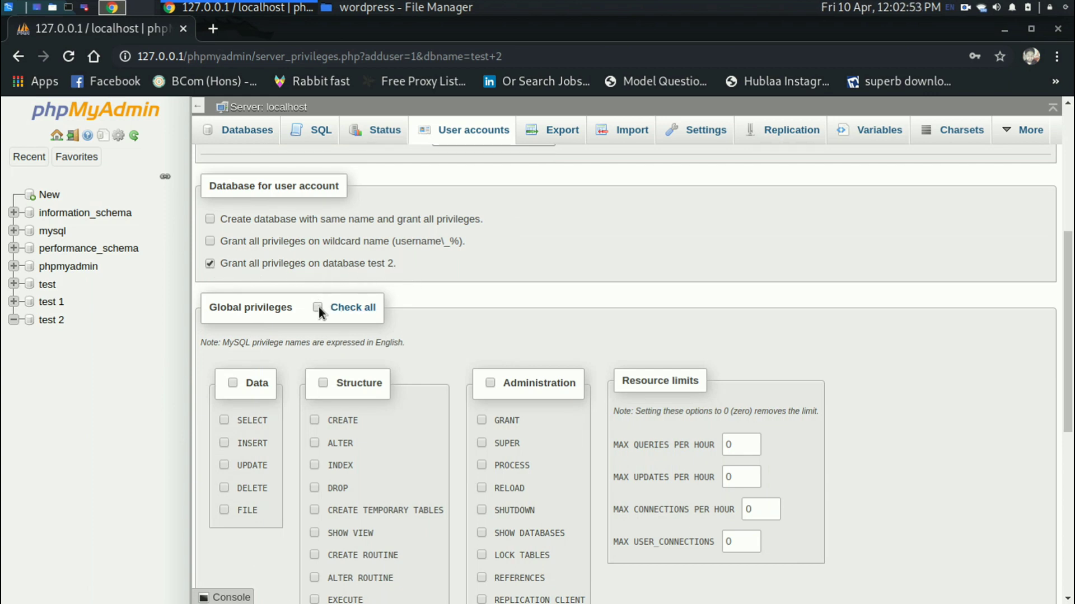
Grant all global privileges, create the test2 account, and decline Chrome's password save.
left_click(355, 308)
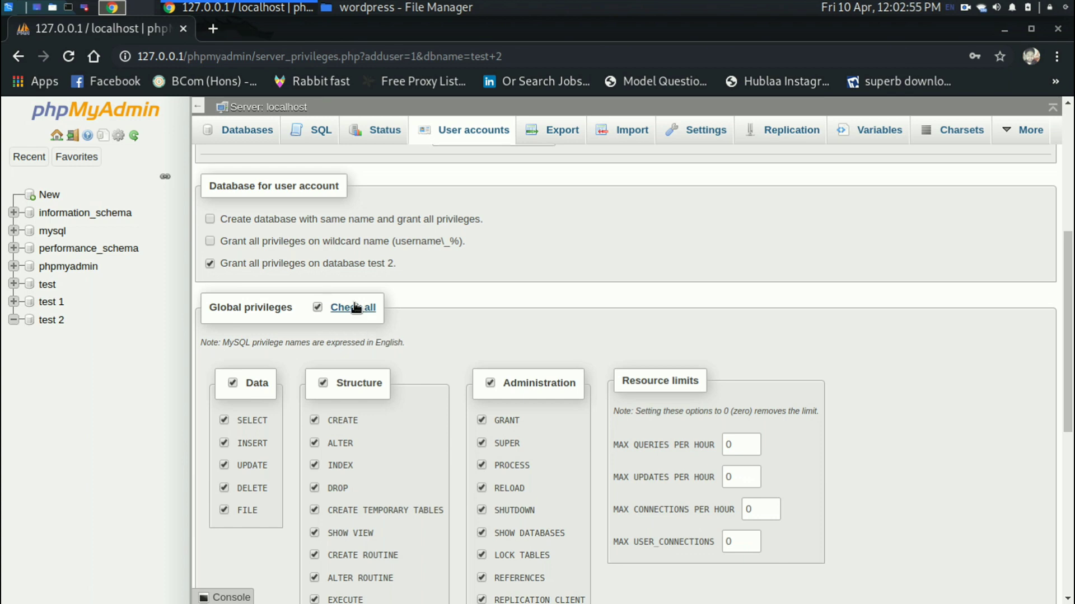
scroll(877, 318, "down", 5)
scroll(878, 318, "down", 2)
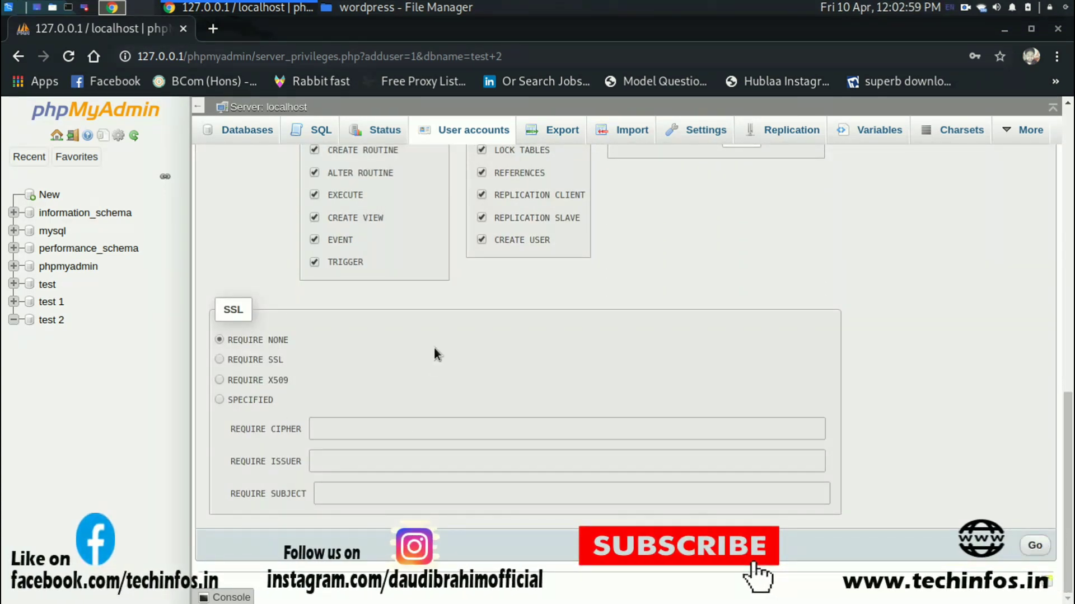
left_click(1034, 548)
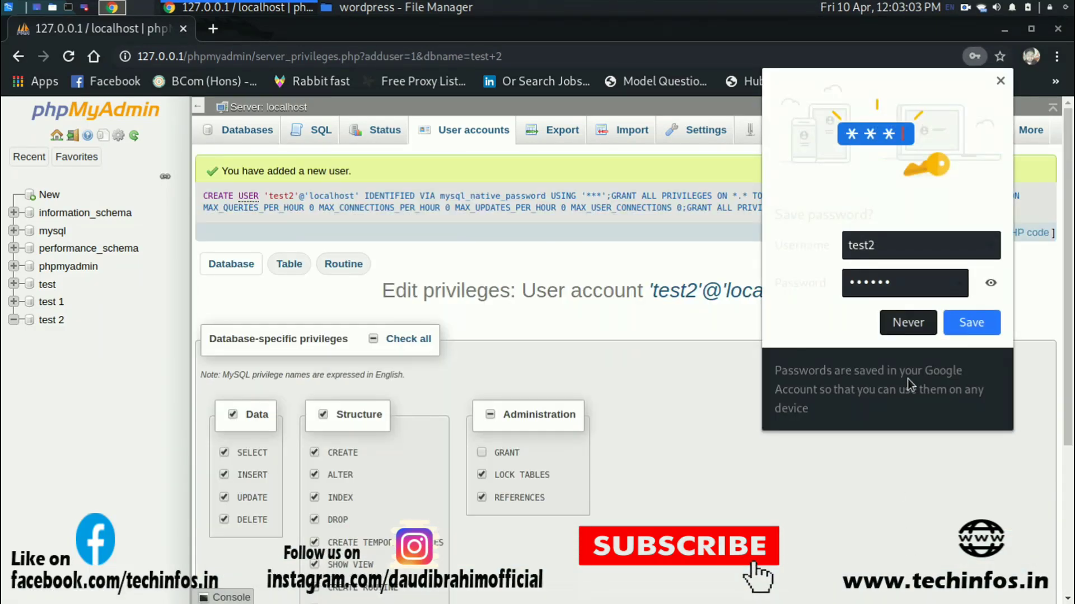
left_click(904, 329)
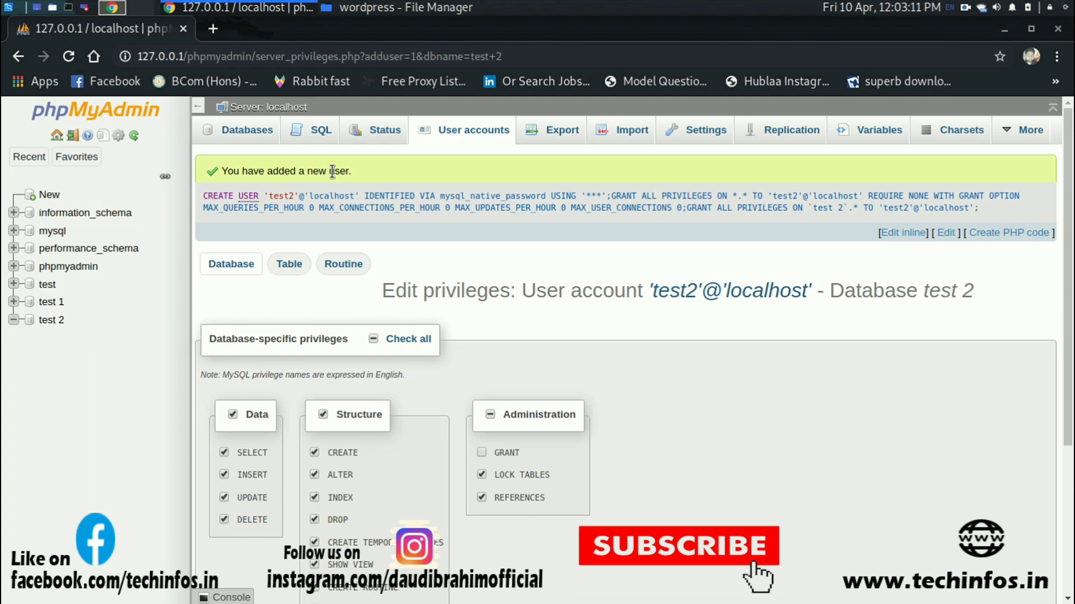
Load 127.0.0.1/wordpress/ in a new browser tab.
left_click(214, 27)
type("localhost/wordpress/")
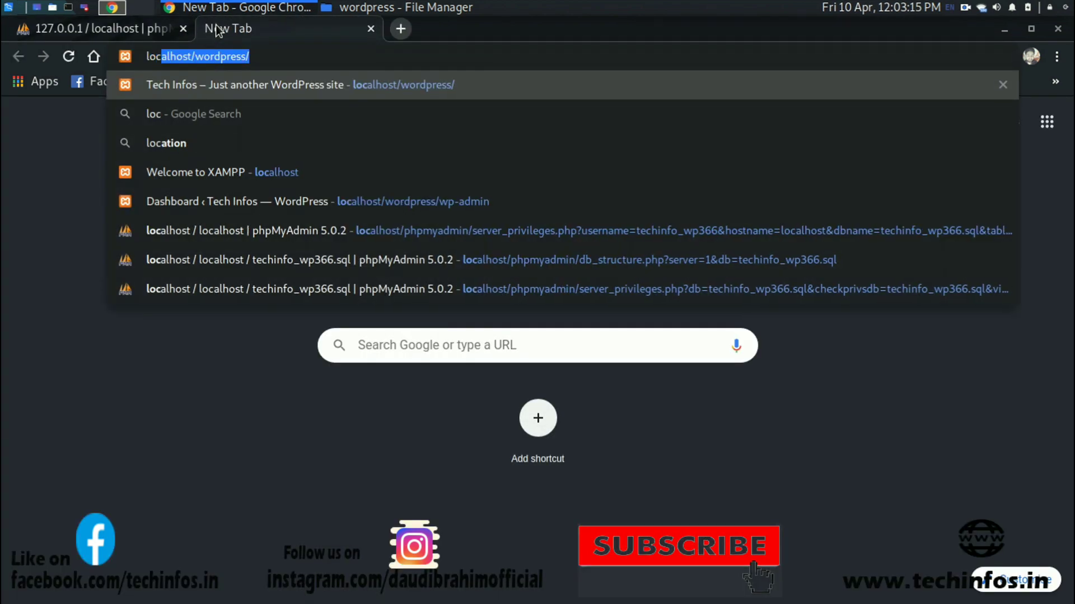
key("Right")
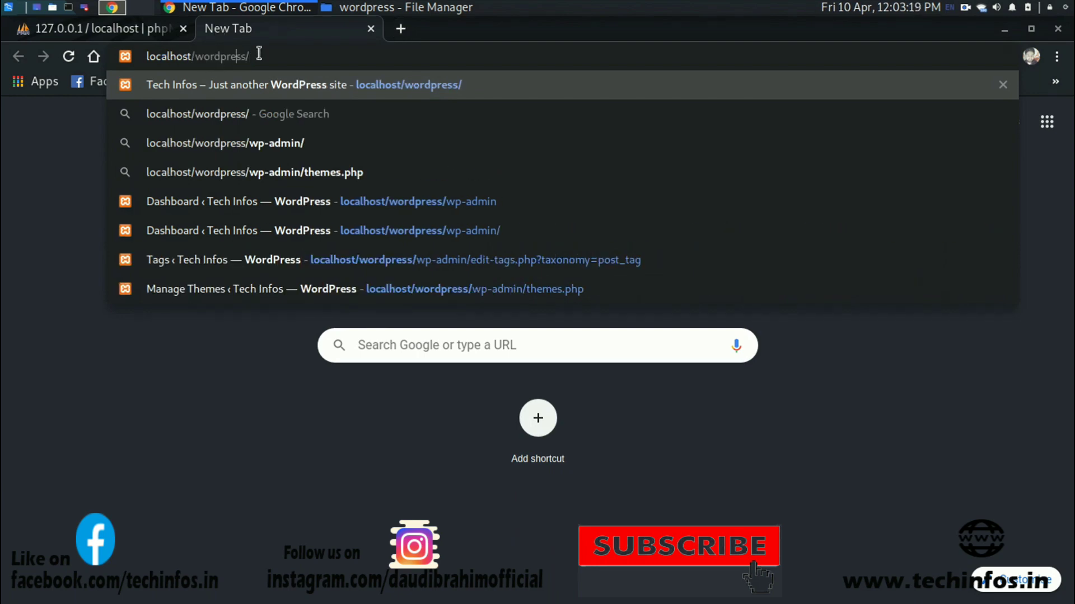
key("BackSpace")
key("BackSpace")
key("BackSpace")
key("BackSpace")
key("BackSpace")
key("BackSpace")
key("BackSpace")
key("BackSpace")
key("BackSpace")
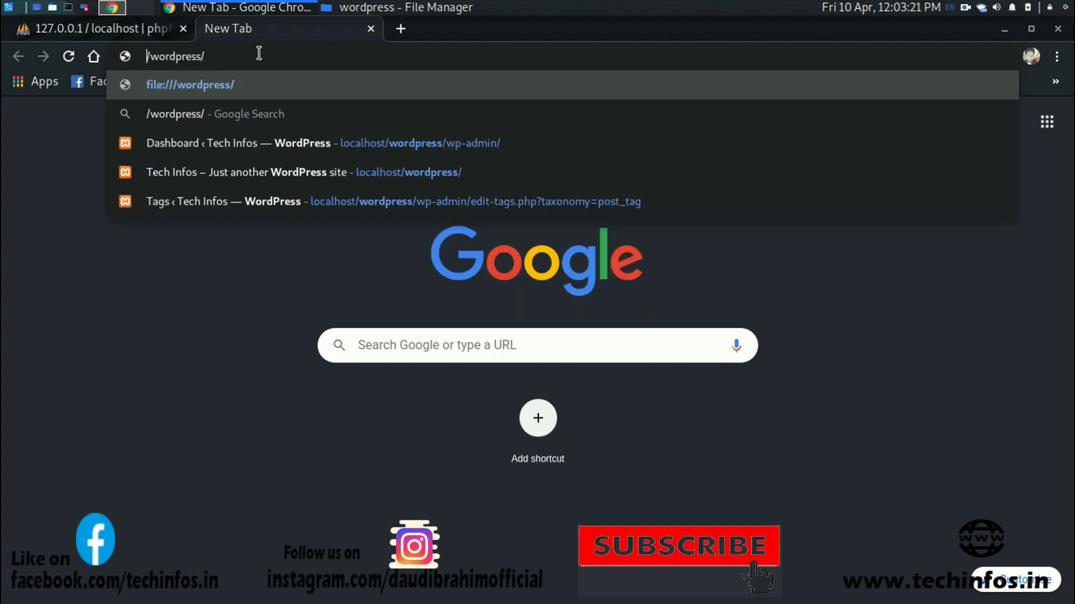
type("127.0")
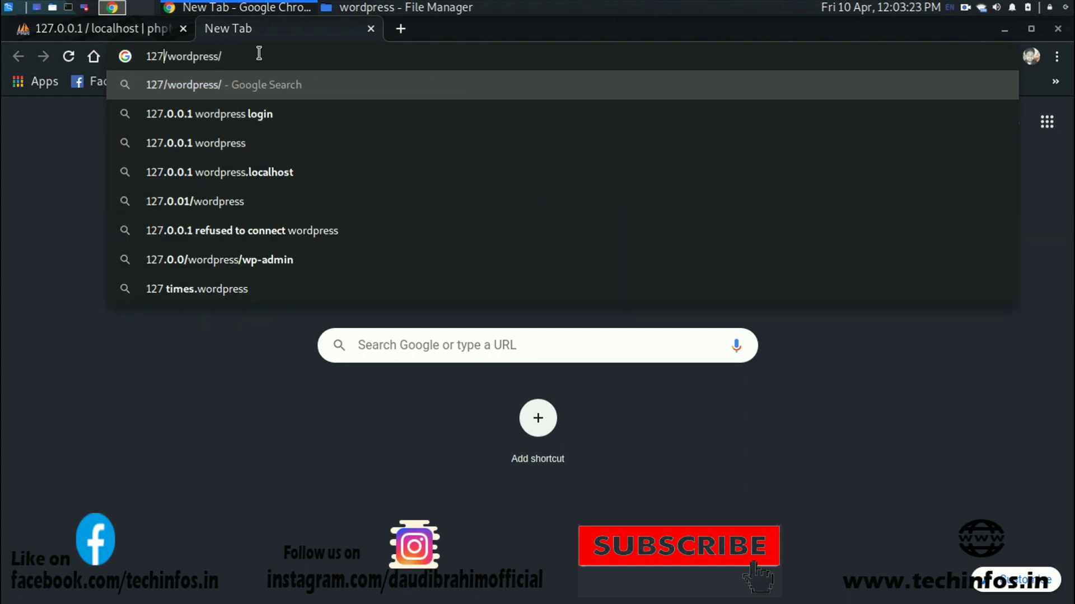
type(".0")
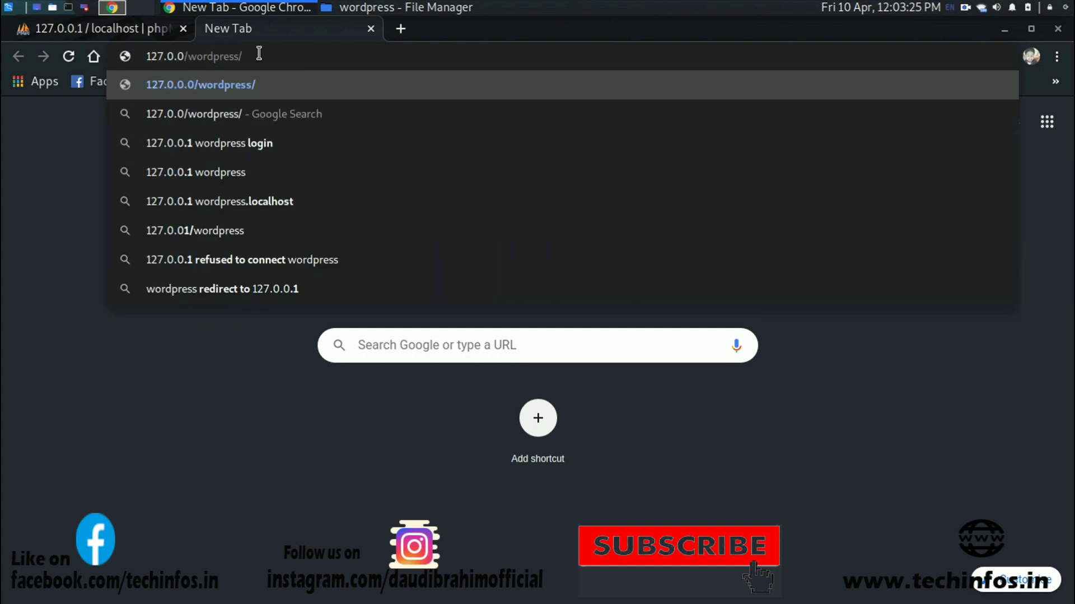
type(".1")
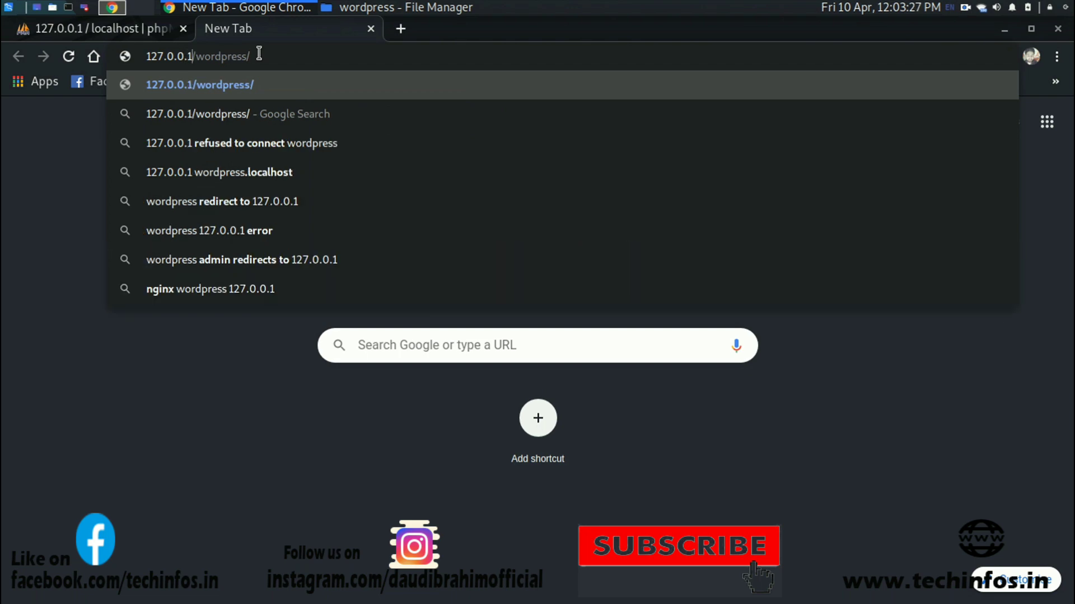
key("Return")
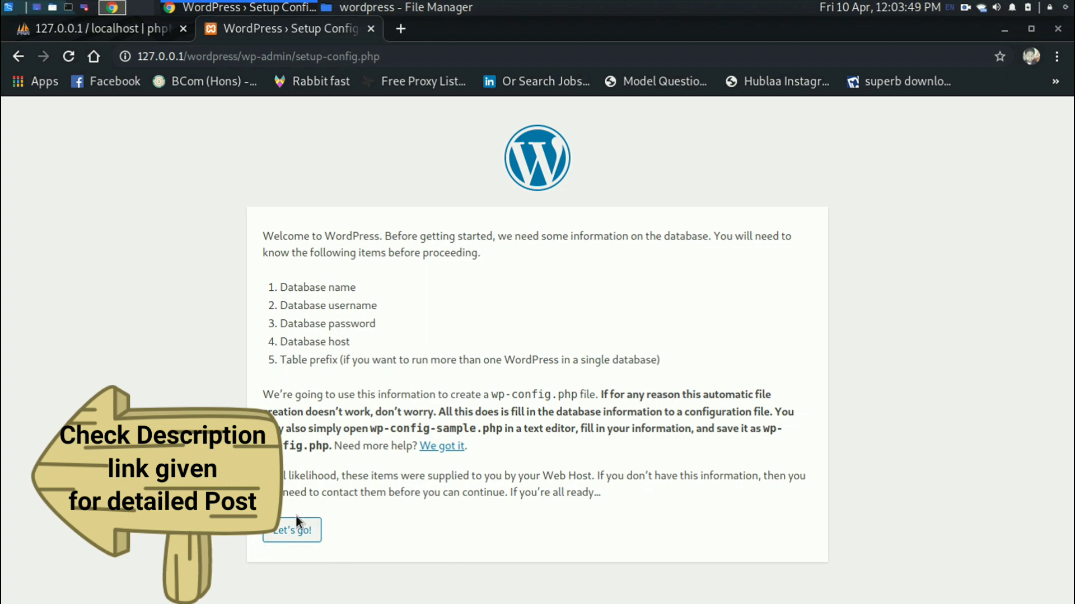
Enter database name test 2, username test2 and its password, keeping host localhost and prefix wp_.
left_click(282, 532)
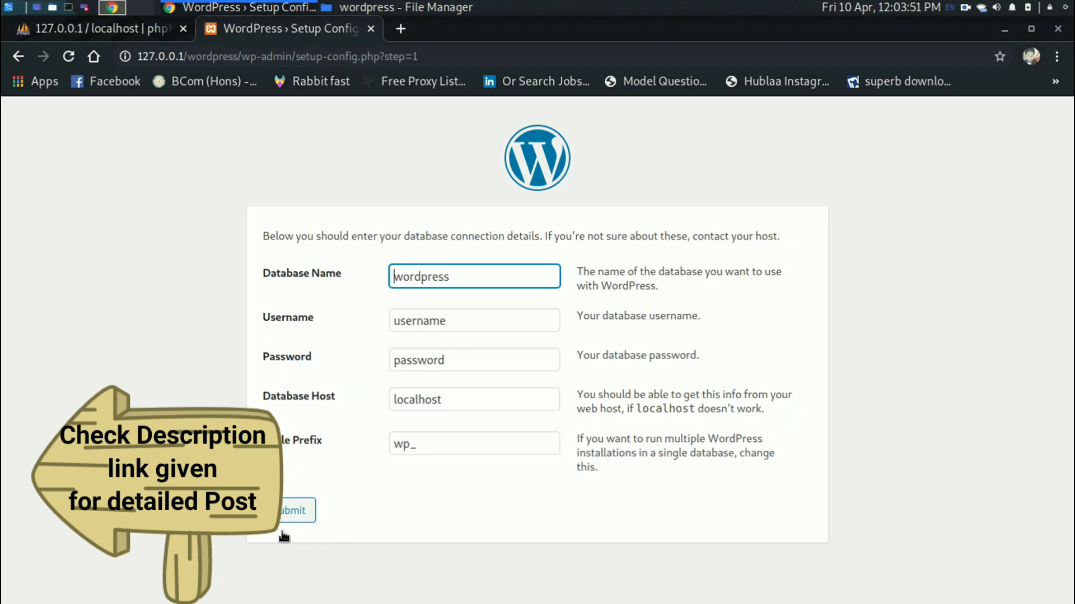
double_click(454, 280)
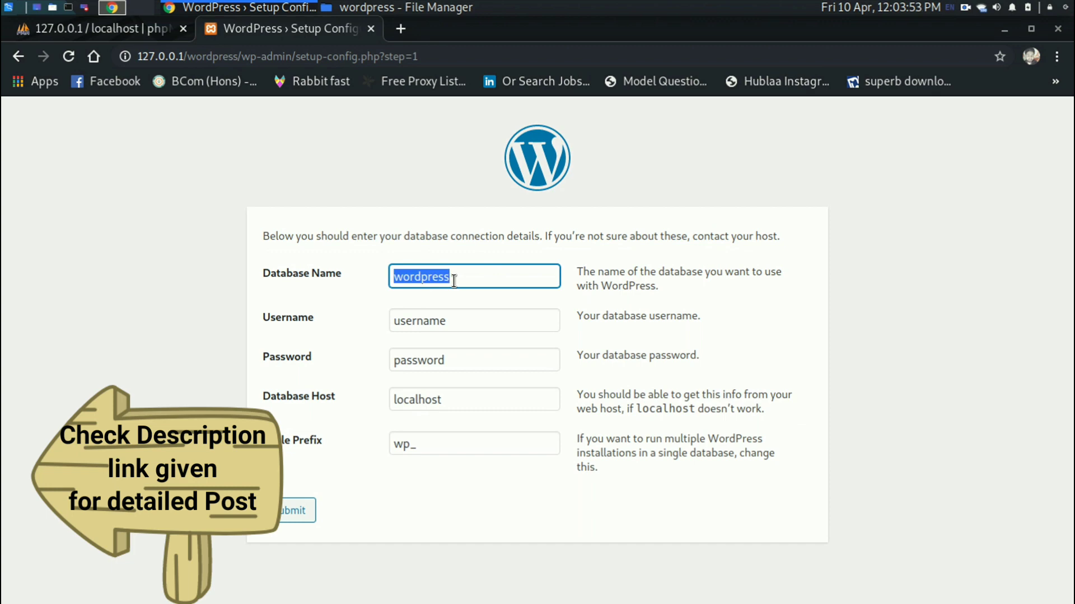
type("test 2")
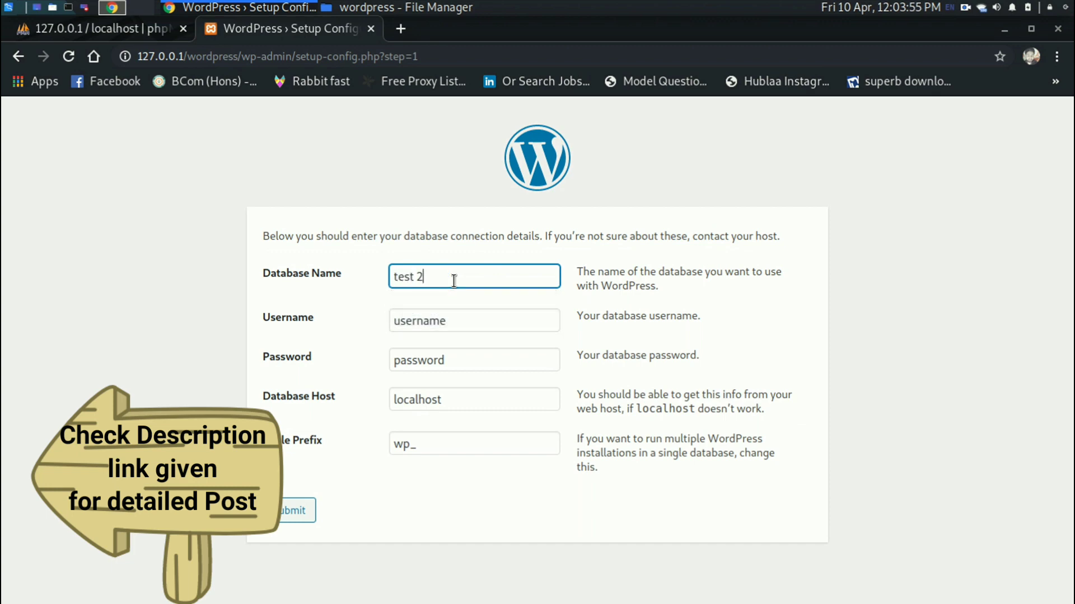
key("Tab")
type("ro")
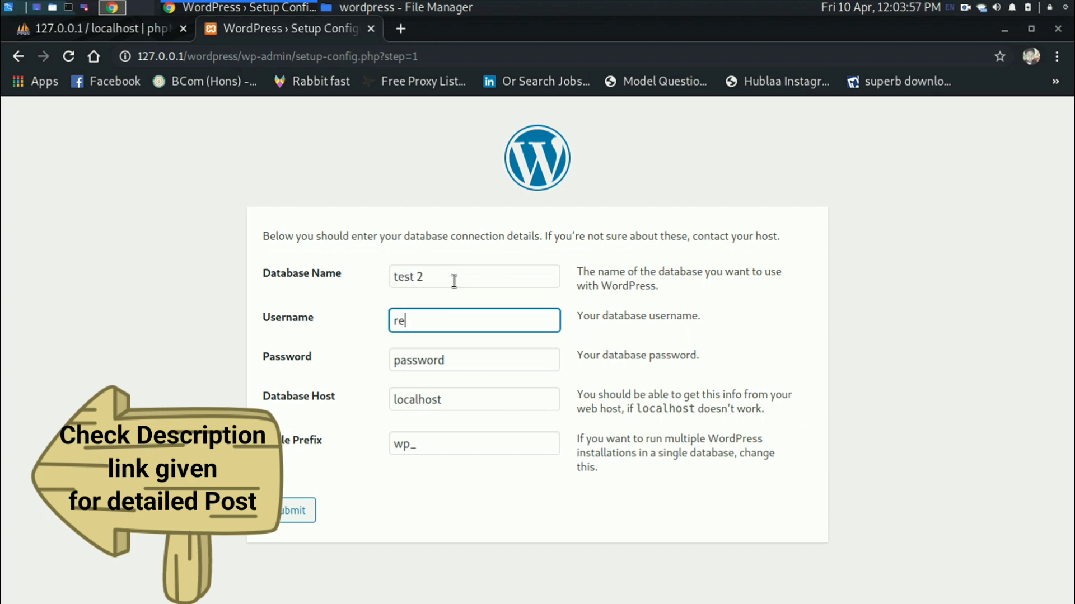
key("BackSpace")
key("BackSpace")
type("test2")
key("Tab")
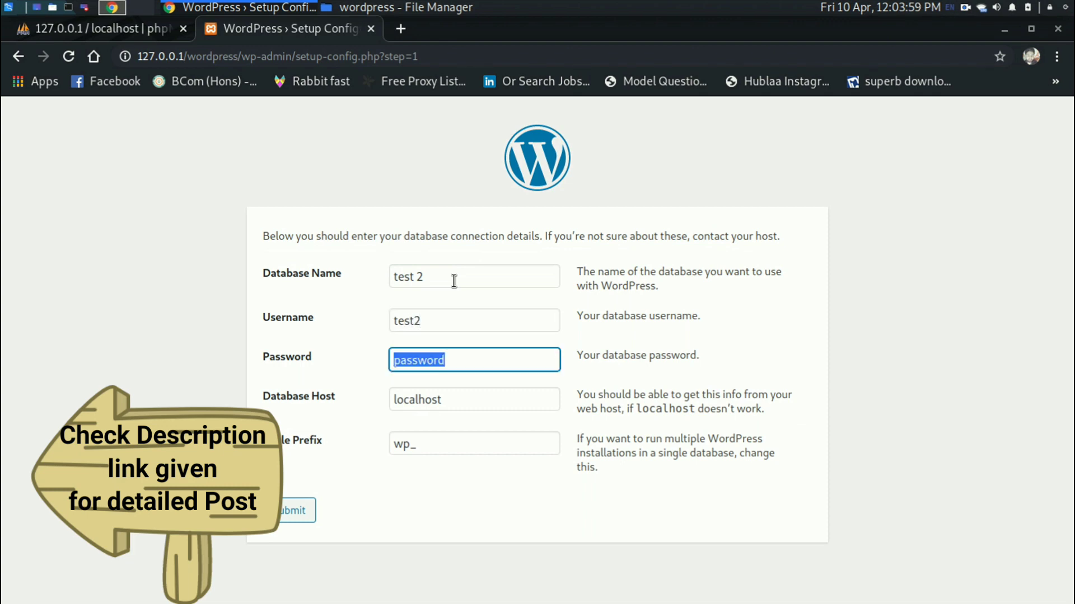
type("asddsa")
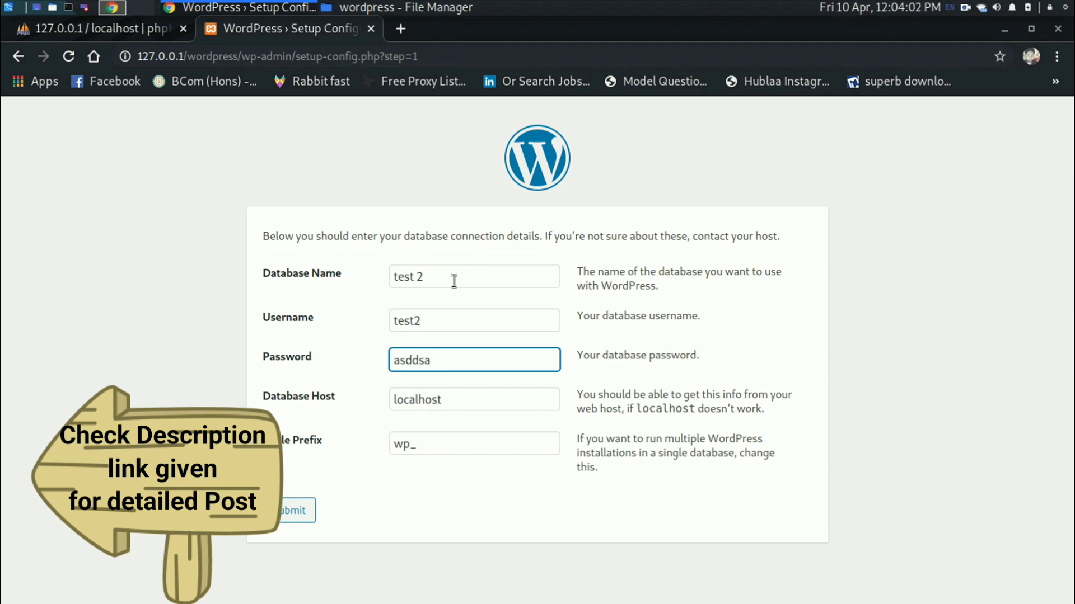
key("Tab")
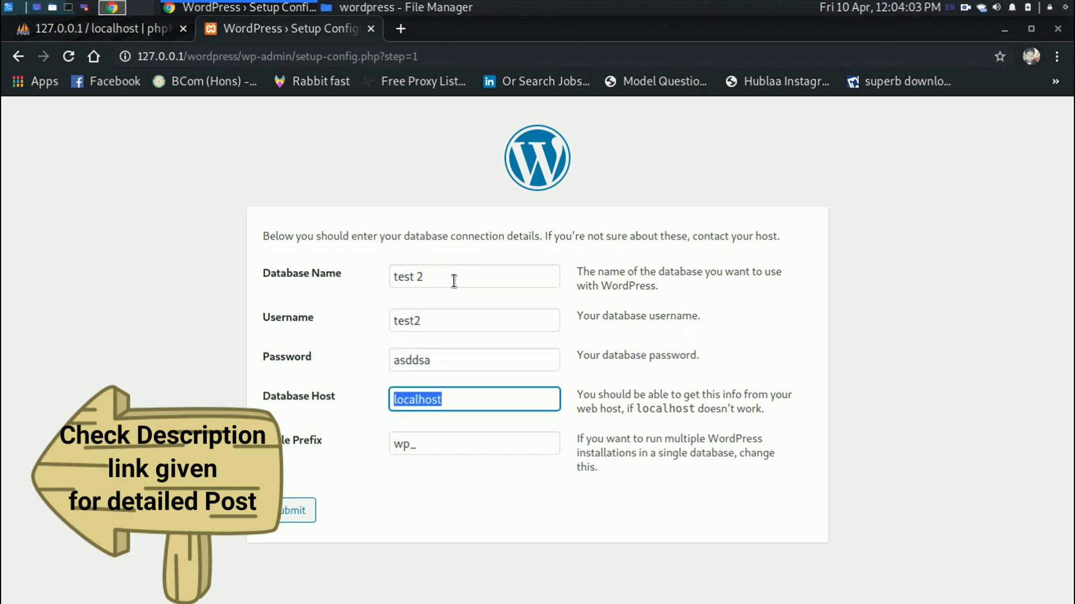
key("Tab")
key("Tab")
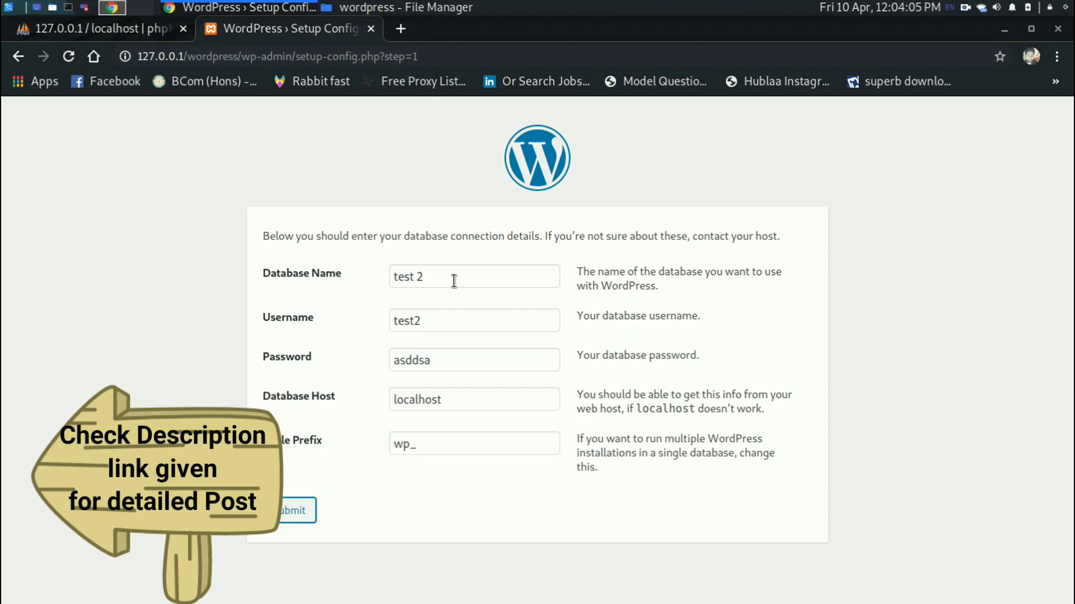
Submit the database details and choose Run the installation.
left_click(282, 513)
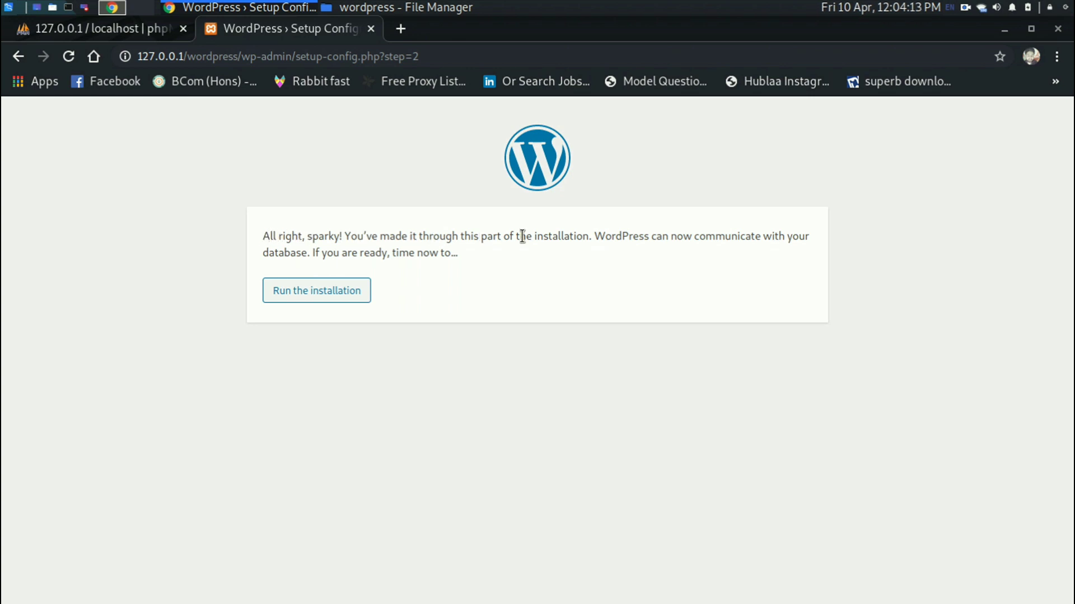
left_click_drag(694, 235, 739, 236)
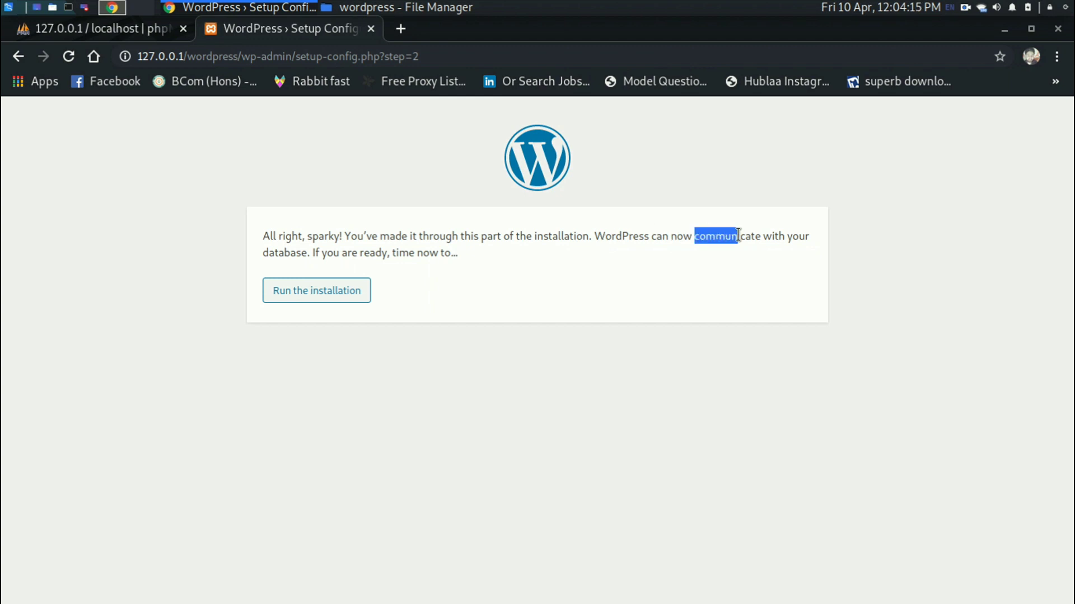
left_click(770, 239)
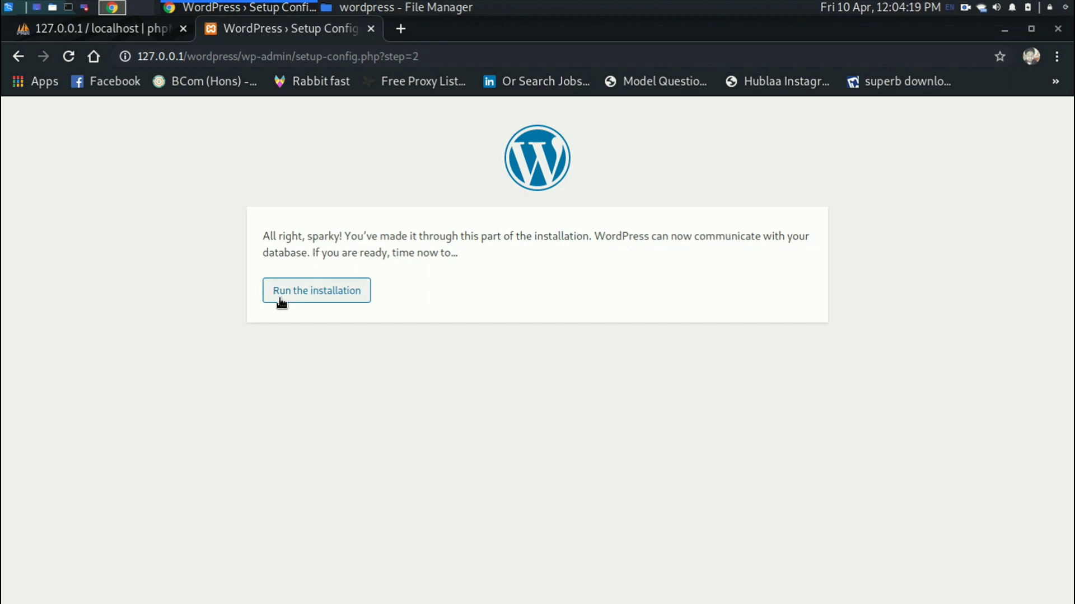
left_click(309, 292)
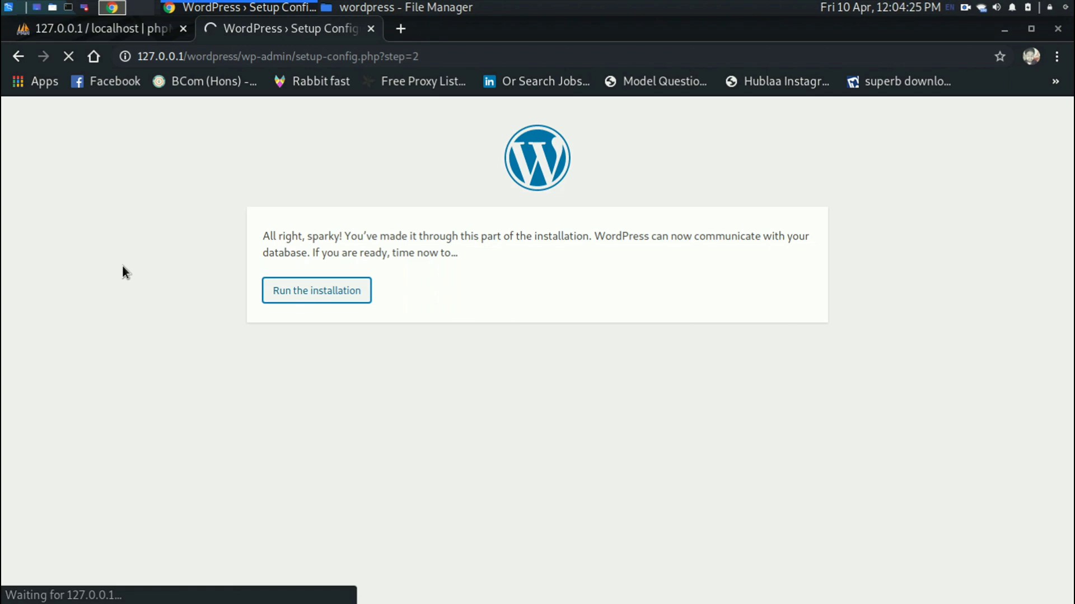
Enter site title 'test 2' and admin username test2 on the install form.
scroll(122, 265, "down", 3)
scroll(123, 266, "up", 2)
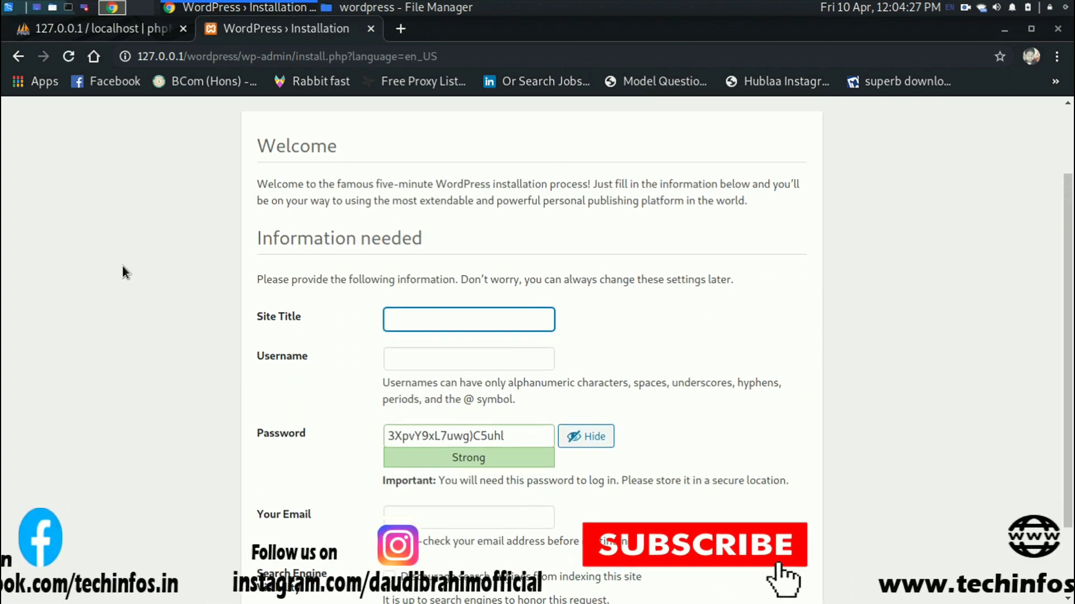
scroll(123, 266, "down", 3)
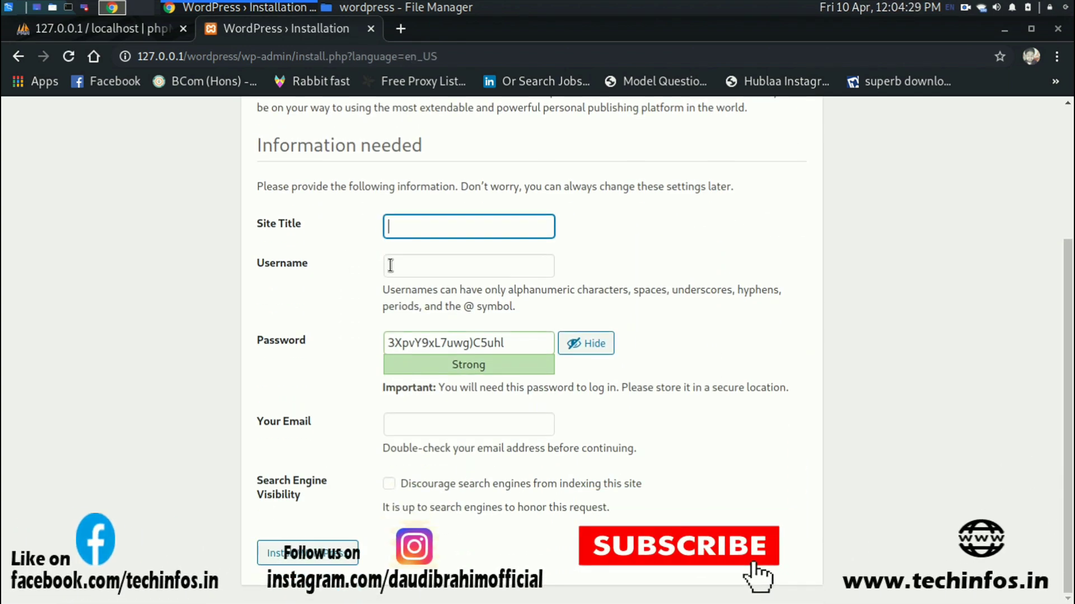
left_click(140, 32)
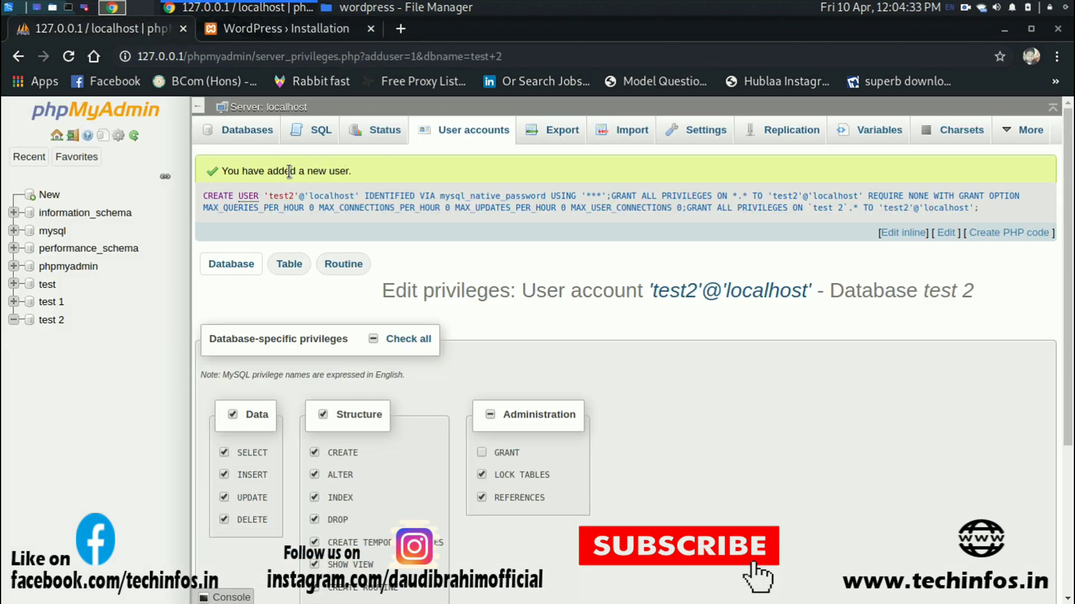
left_click(286, 30)
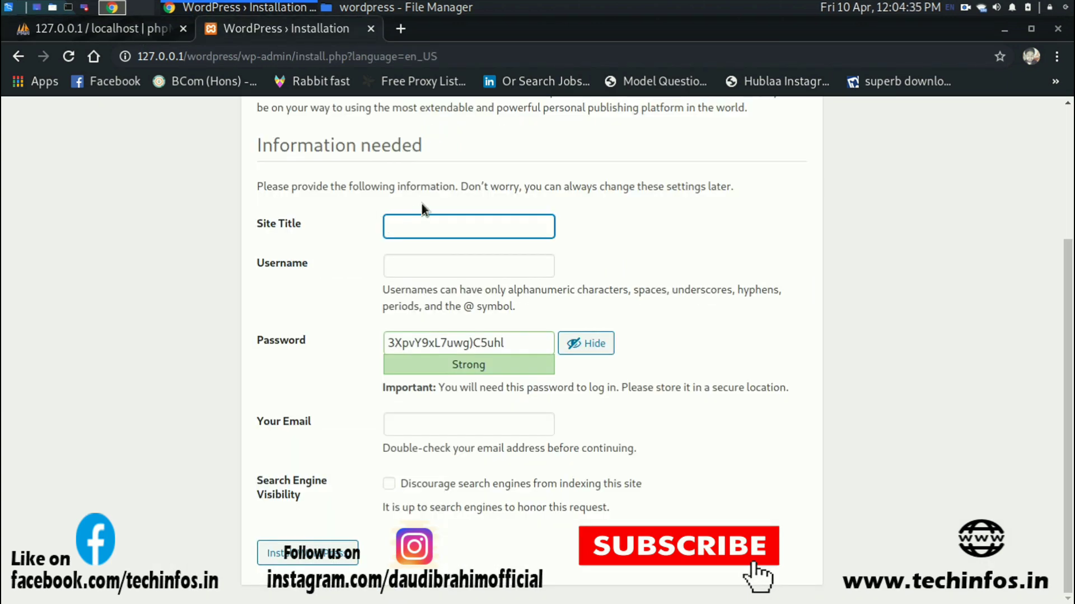
type("test 2")
key("Tab")
type("as")
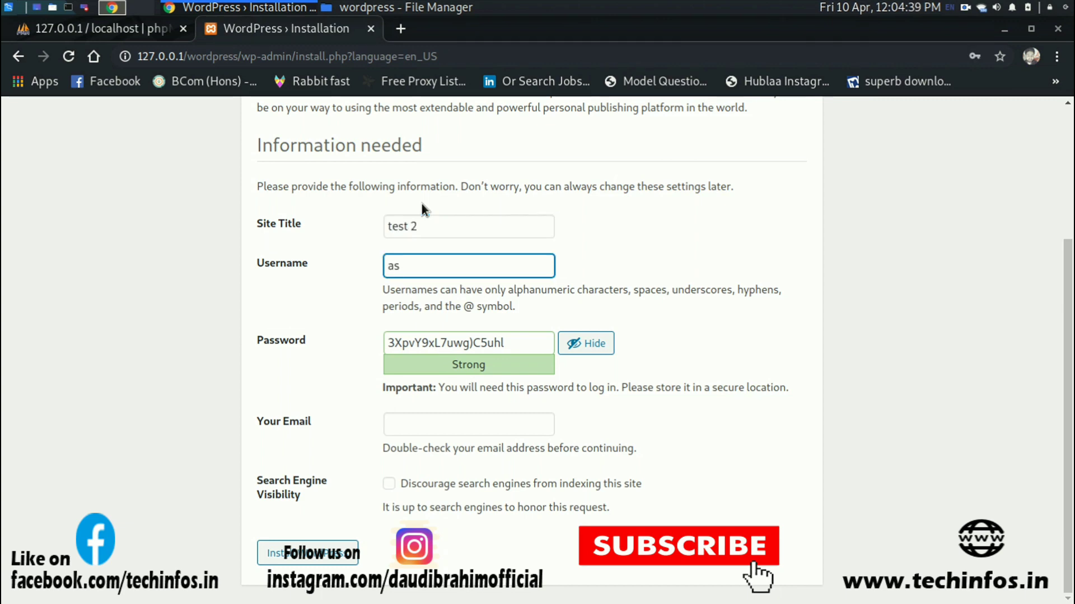
key("BackSpace")
key("BackSpace")
type("test2")
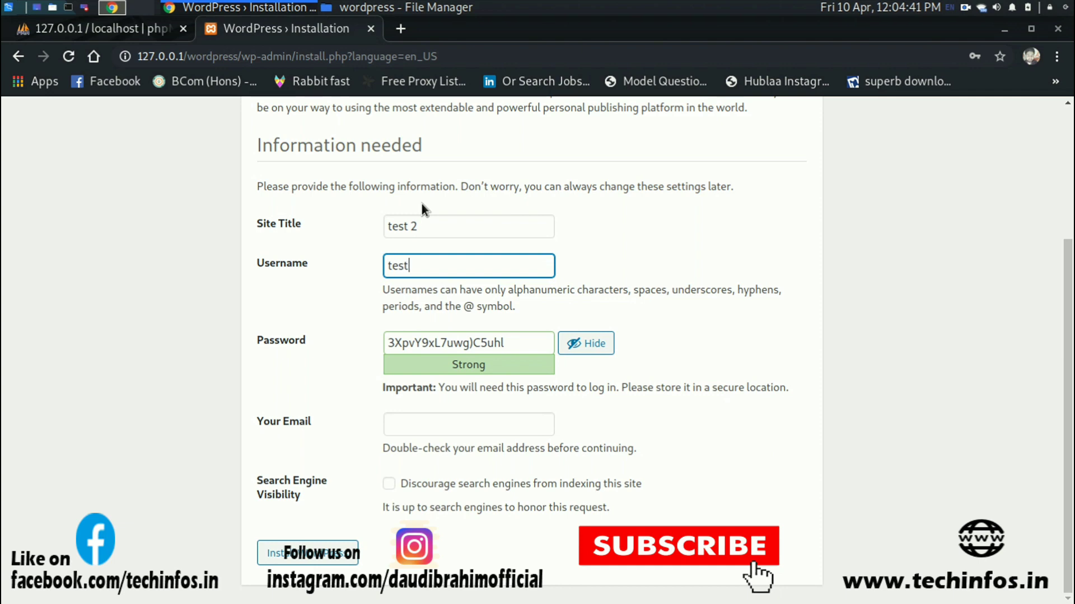
Replace the generated admin password with a stronger one mixing capitals, digits and symbols.
triple_click(449, 345)
key("BackSpace")
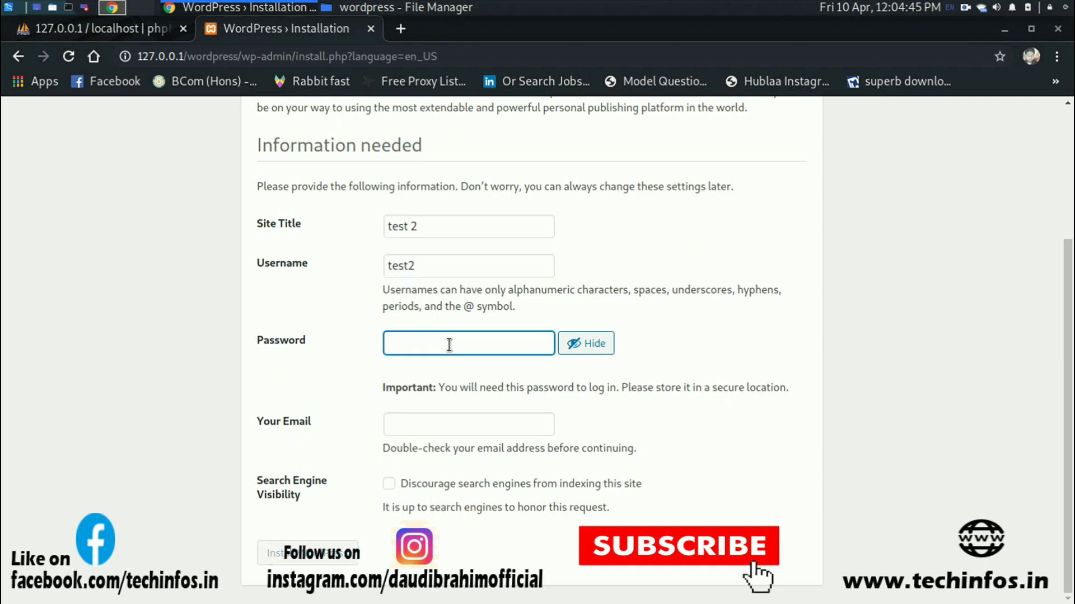
type("asdsa")
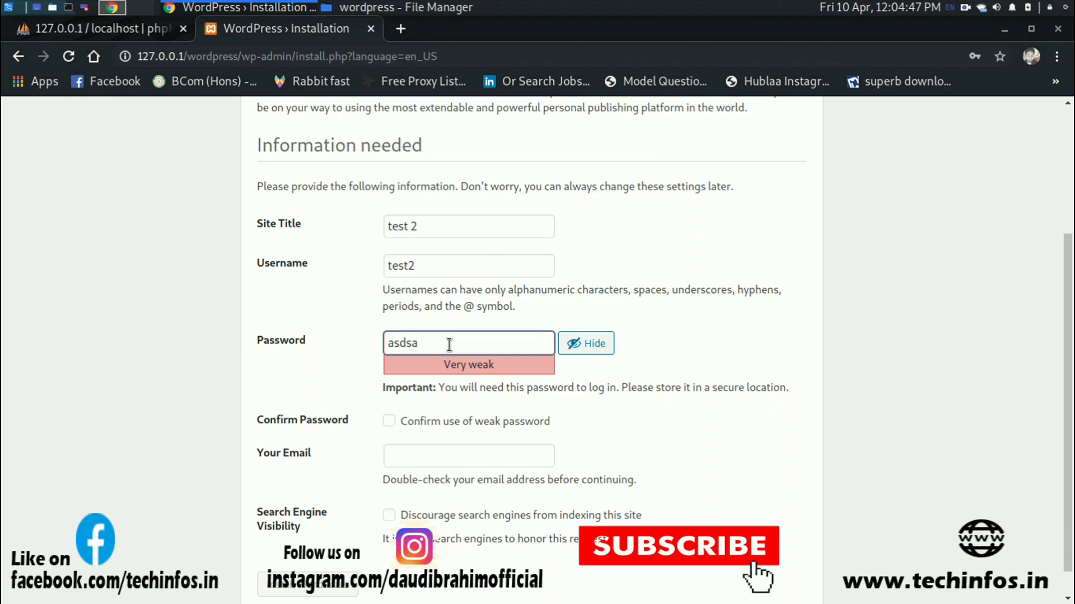
type("12332")
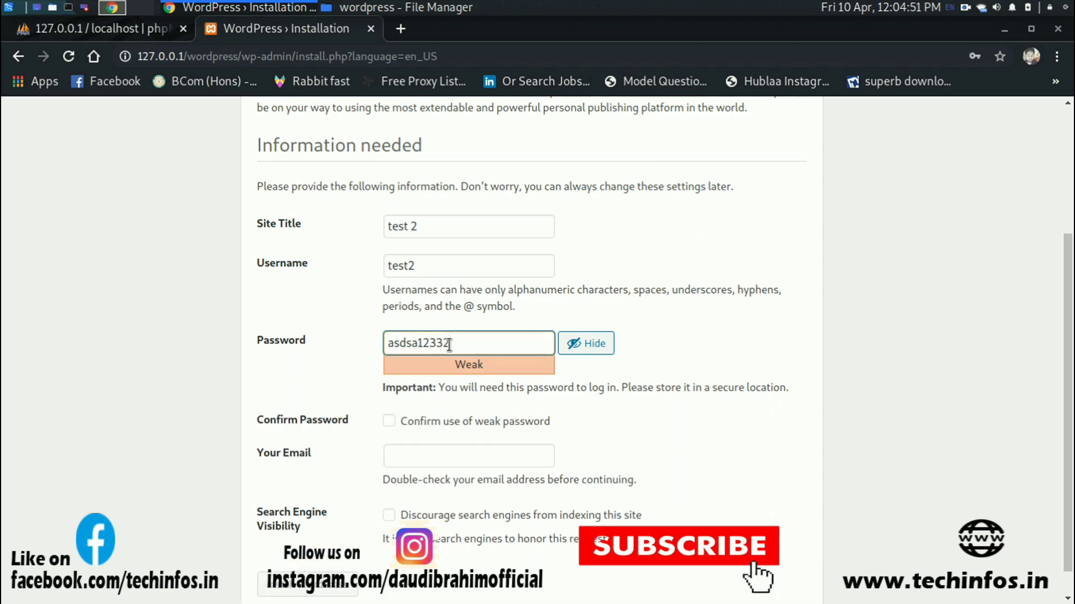
type("1")
key("BackSpace")
key("BackSpace")
key("BackSpace")
key("BackSpace")
key("BackSpace")
key("BackSpace")
key("BackSpace")
key("BackSpace")
key("BackSpace")
key("BackSpace")
key("BackSpace")
type("Asd")
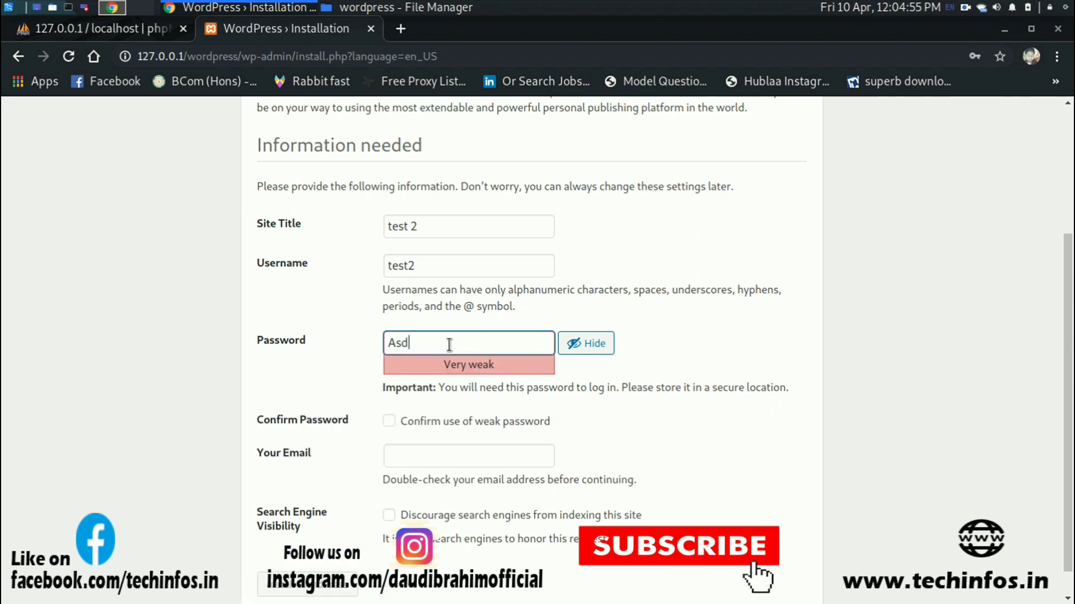
type("dsa")
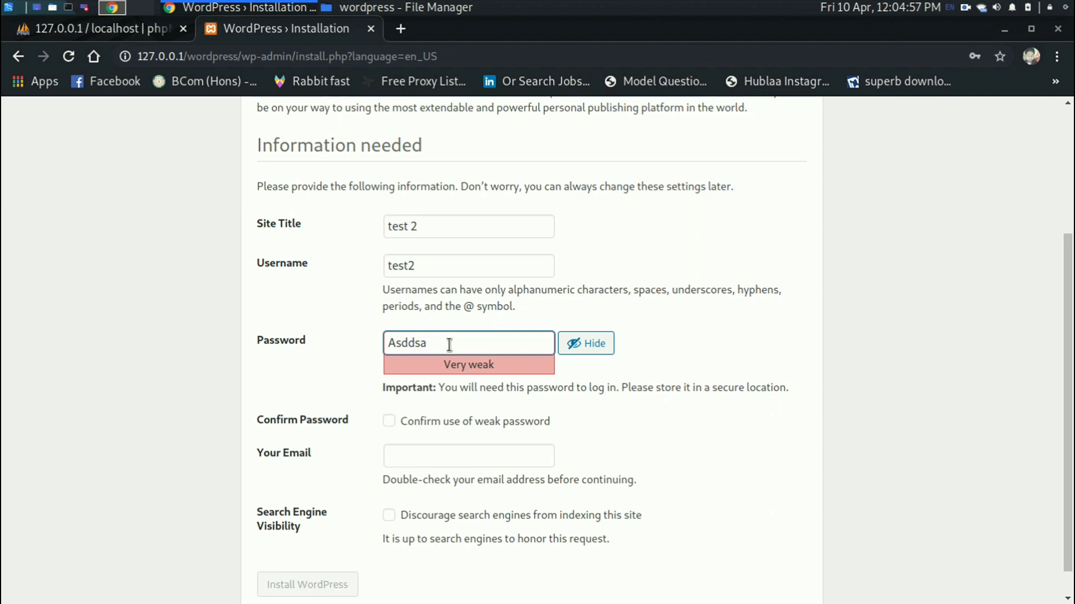
type("123")
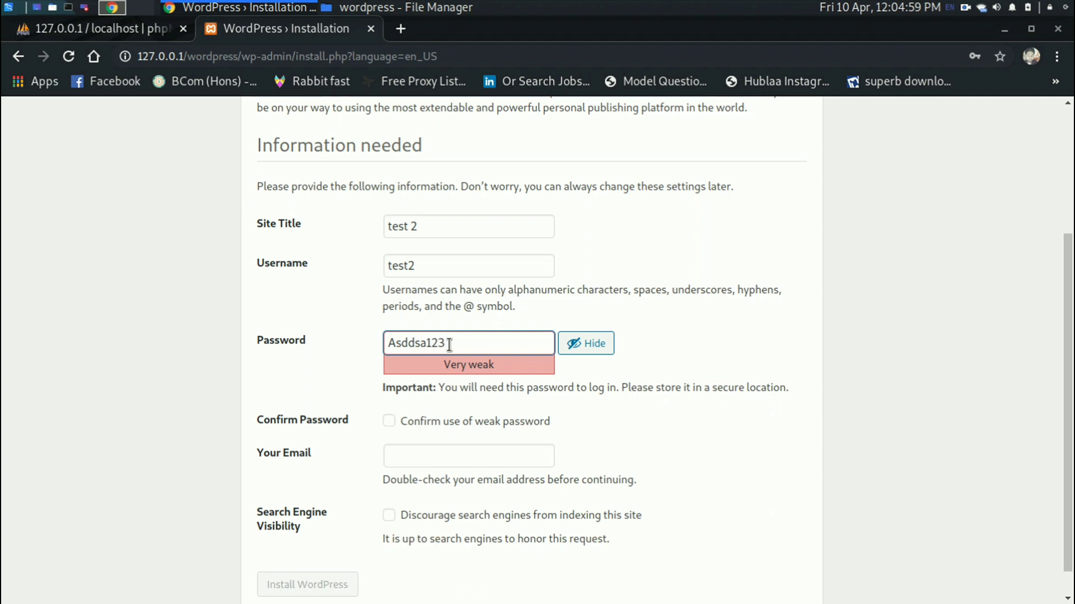
type("!@")
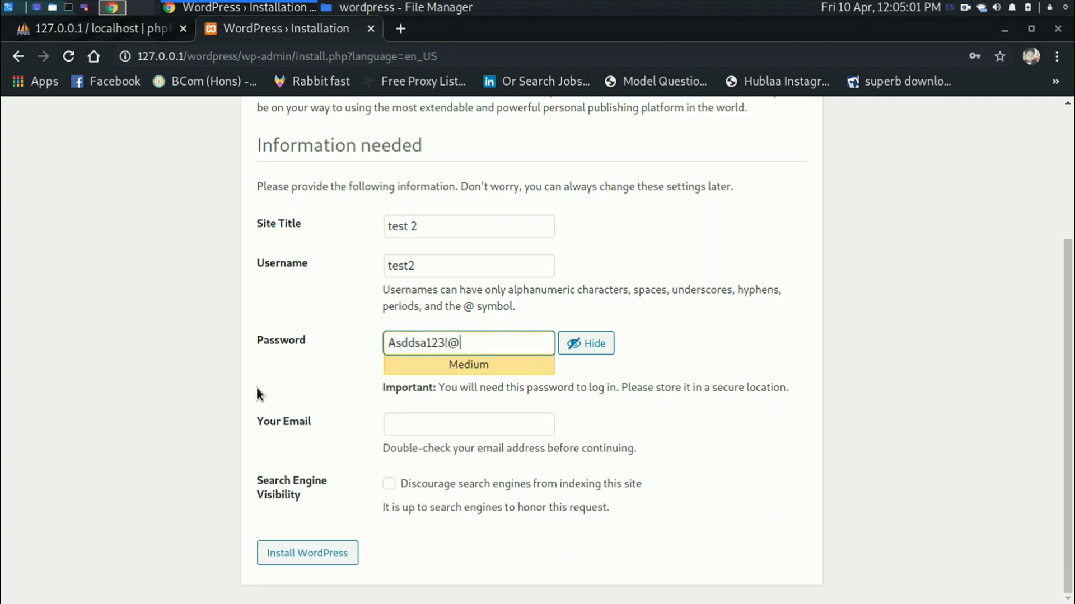
Copy the generated admin password and paste it into a new Leafpad note.
triple_click(436, 343)
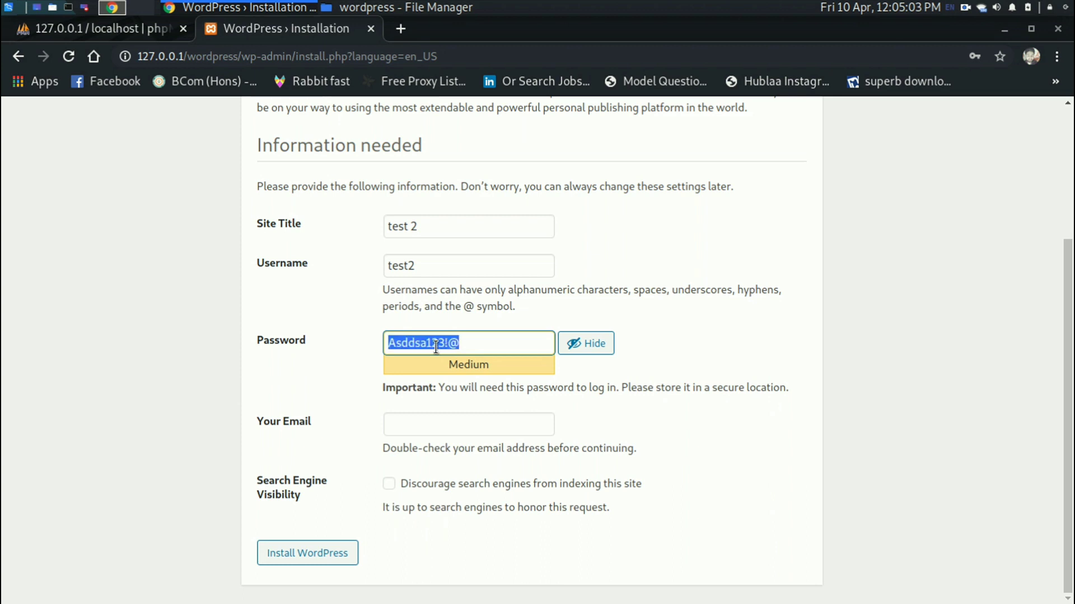
left_click(436, 343)
triple_click(436, 343)
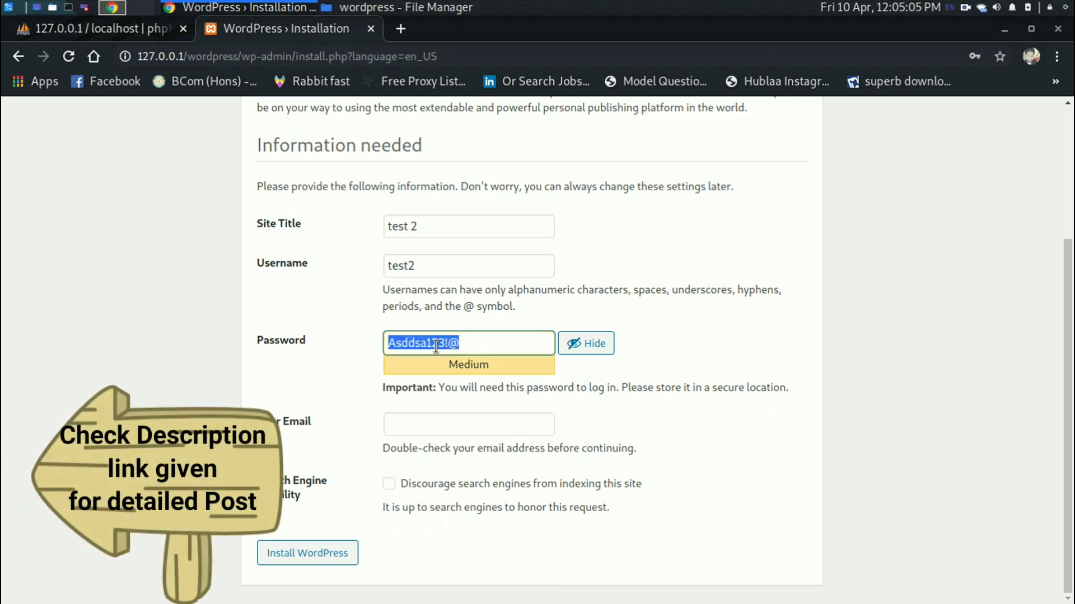
right_click(437, 343)
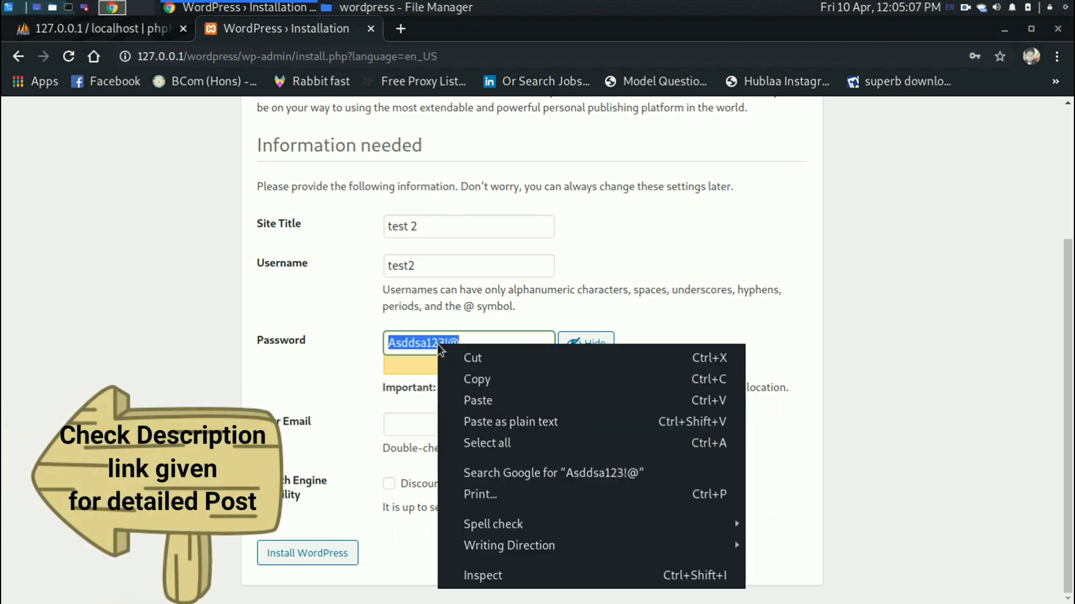
left_click(462, 378)
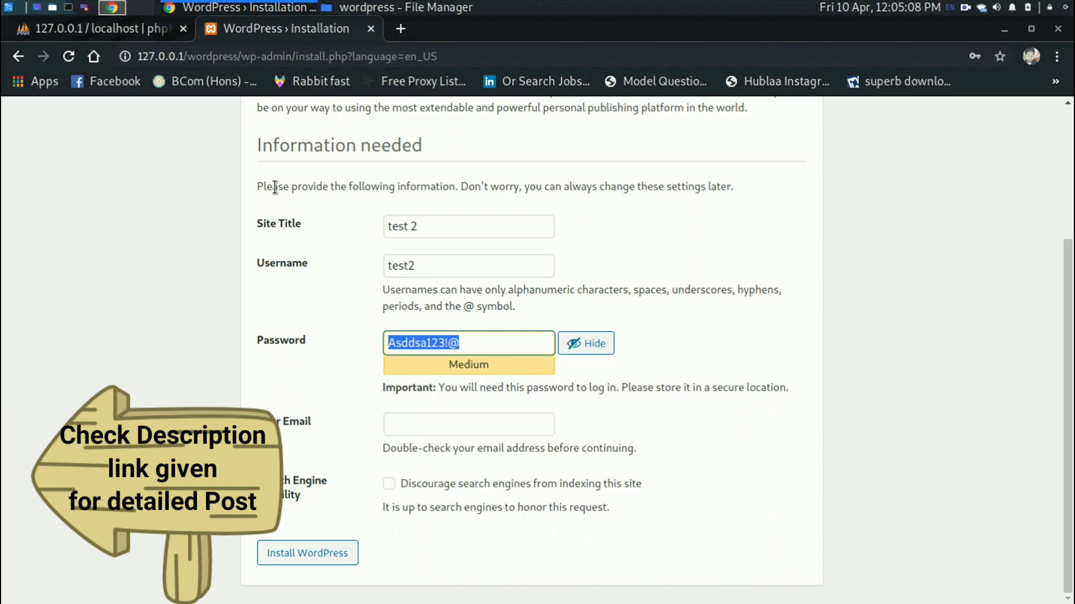
left_click(6, 6)
key("Return")
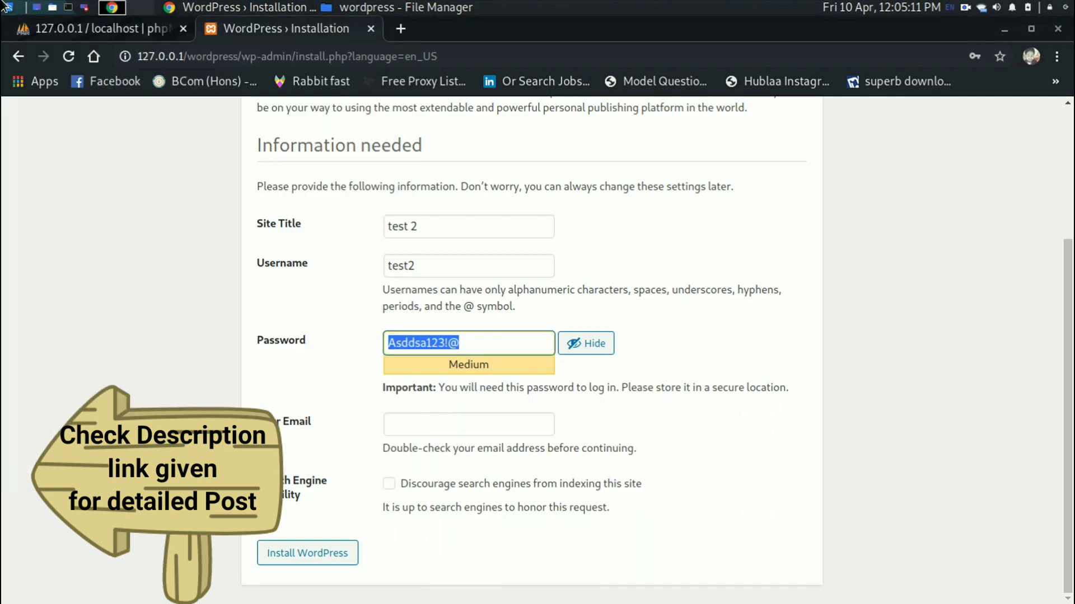
key("ctrl+v")
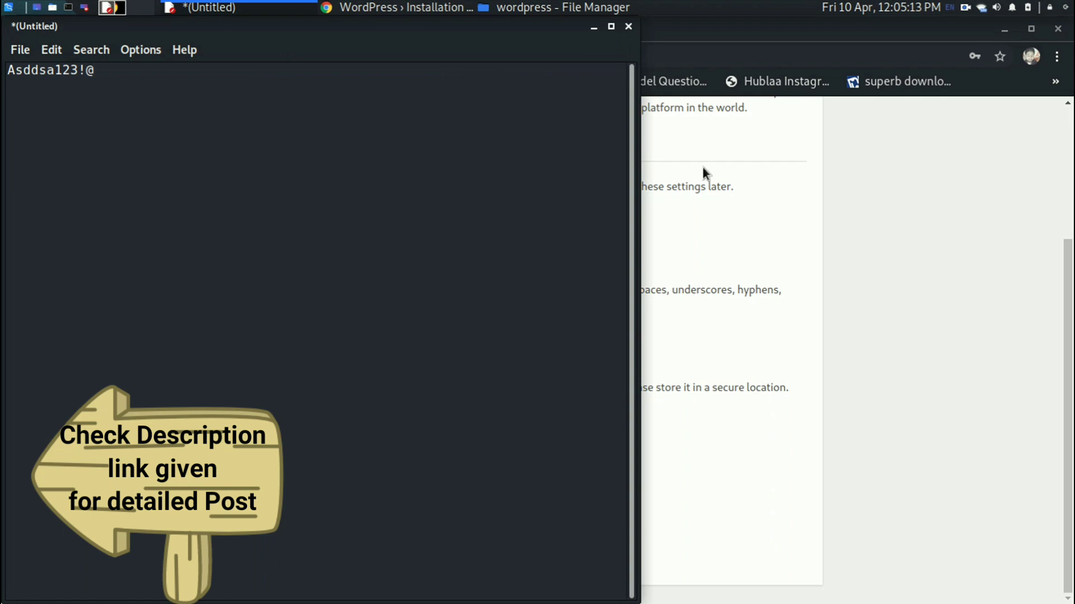
Enter the admin e-mail address on the WordPress setup page and run the installation.
left_click(703, 173)
left_click(457, 424)
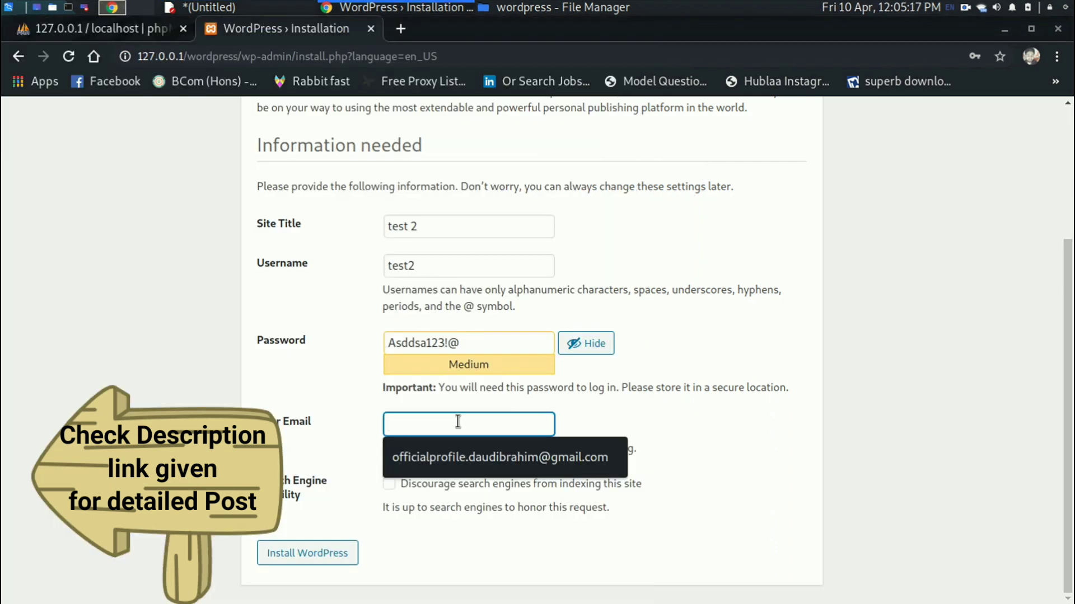
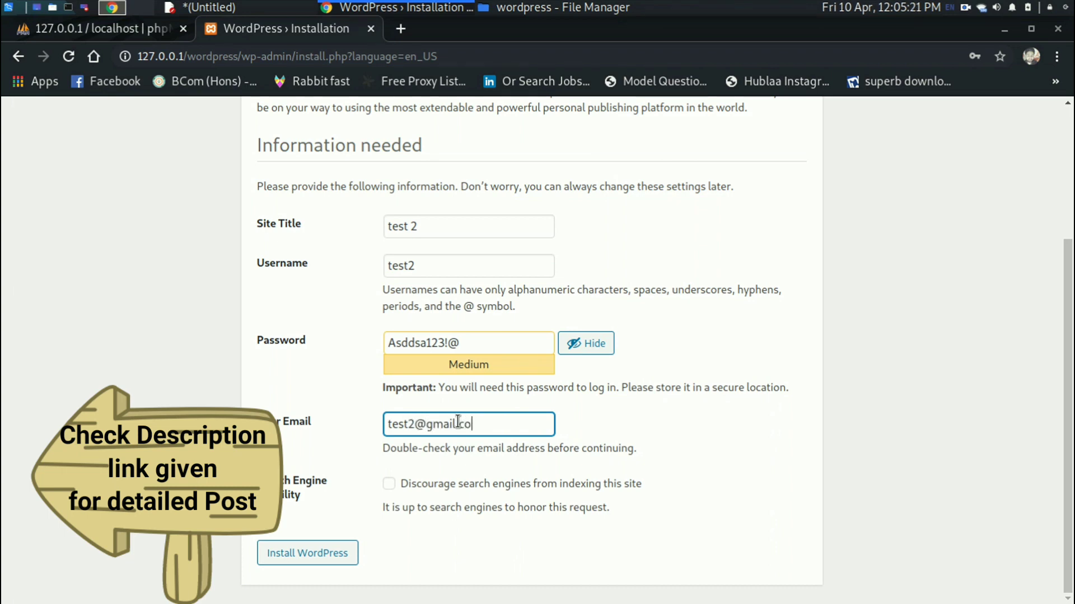
left_click(296, 559)
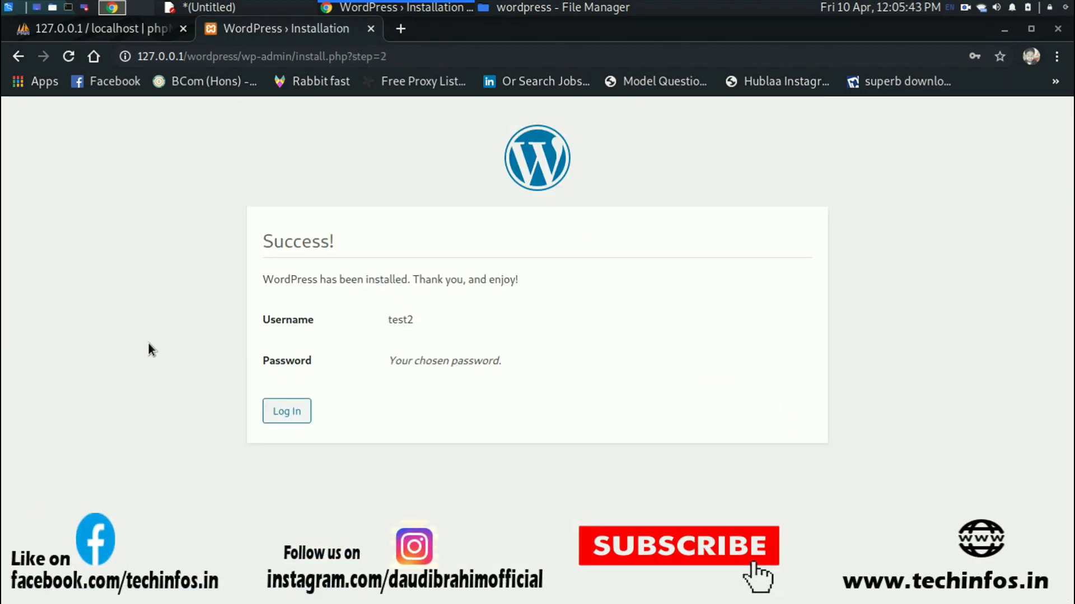
Check the Success page for user test2, then continue to the WordPress login page.
double_click(301, 247)
left_click(275, 266)
left_click(283, 410)
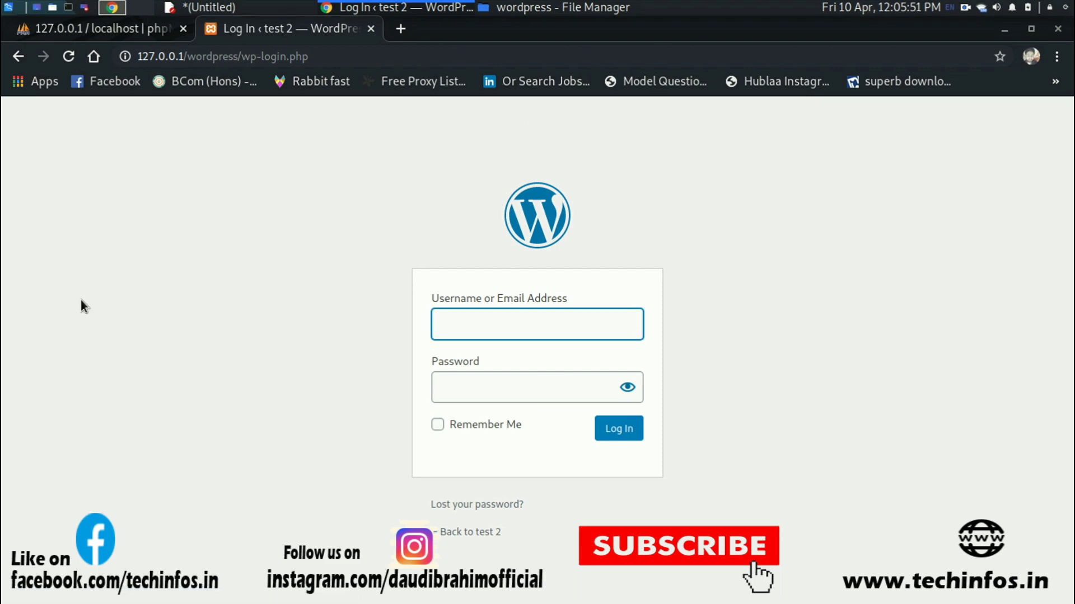
Log in as test2 with the saved password pasted in to reach the Dashboard.
type("test2")
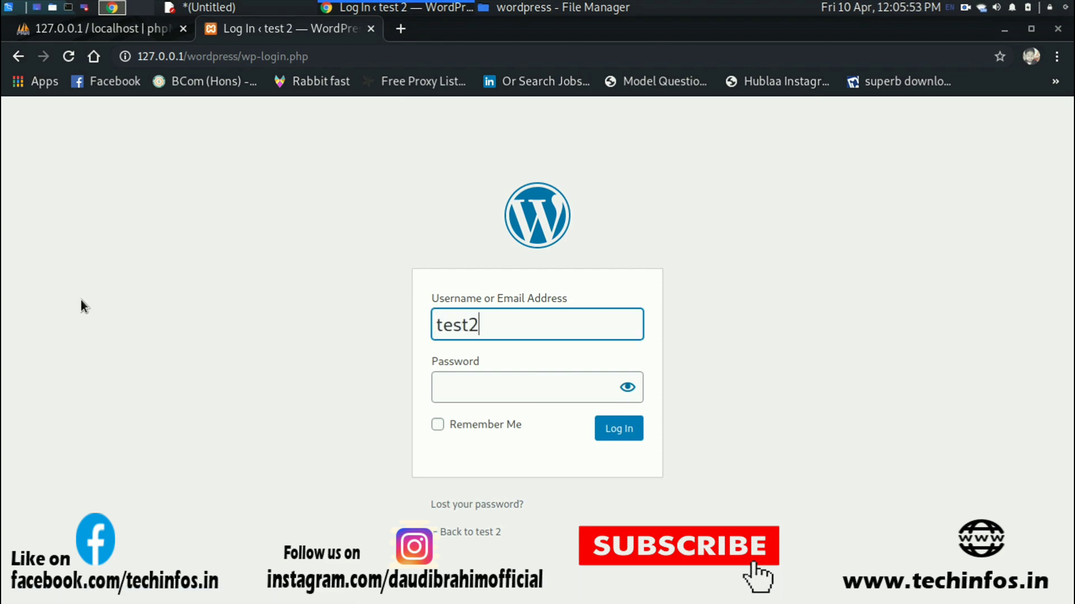
key("Tab")
key("ctrl+v")
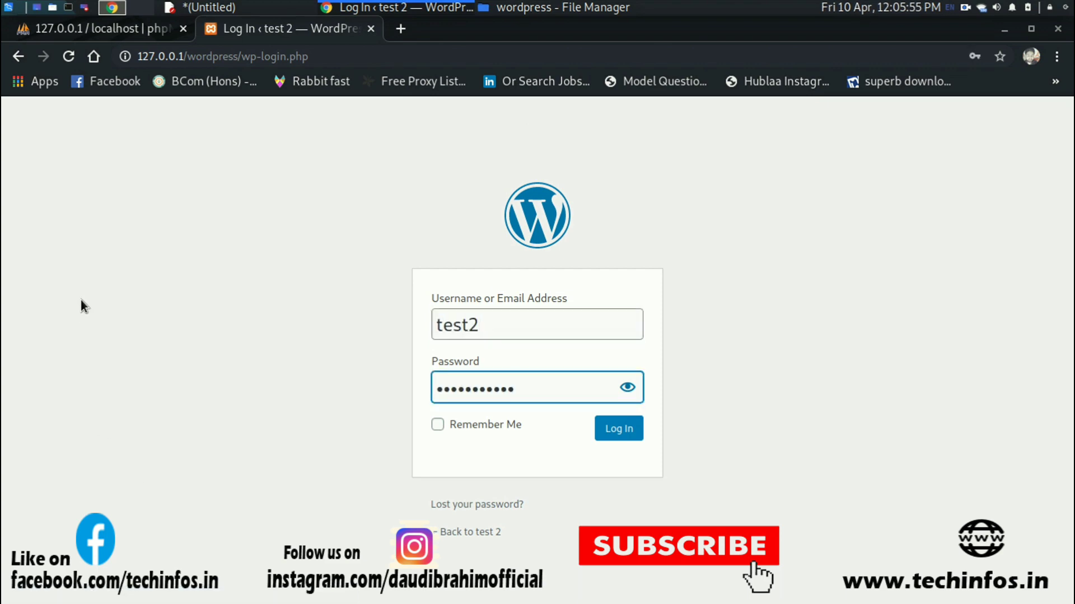
left_click(619, 430)
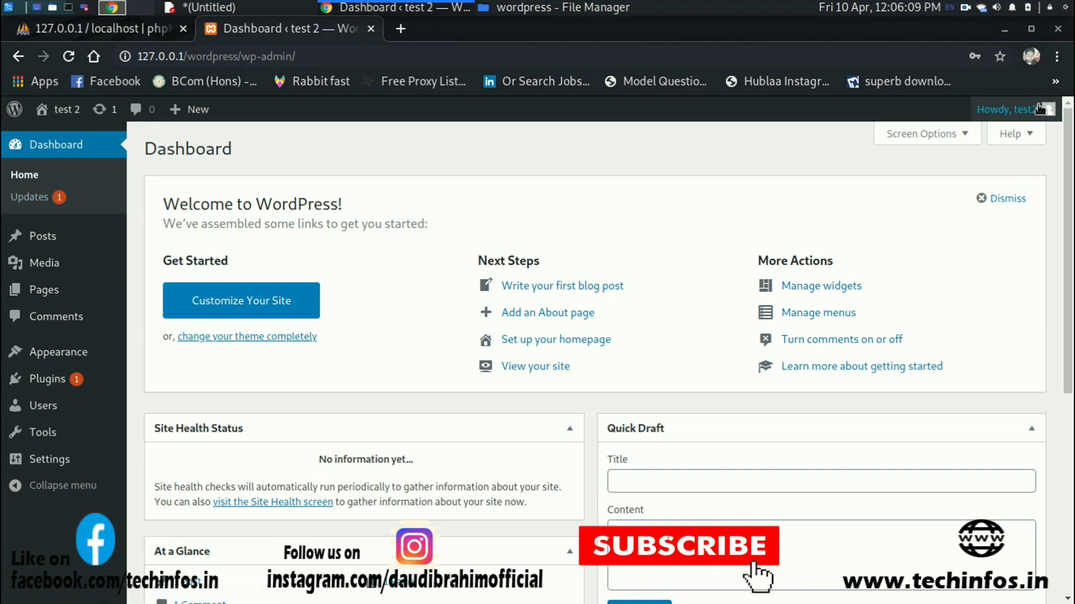
mouse_move(1051, 116)
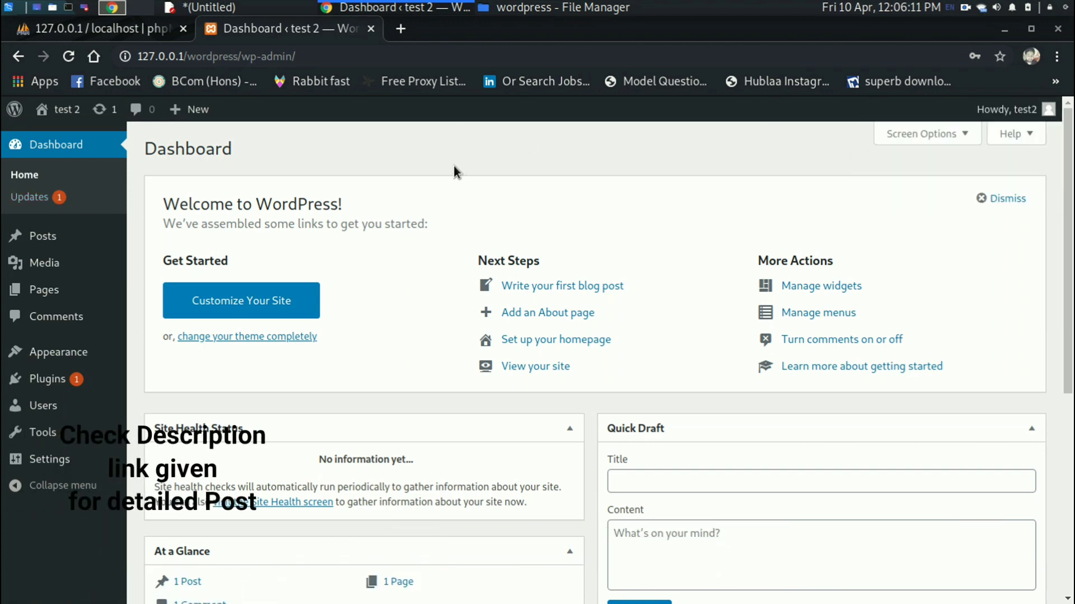
left_click(29, 197)
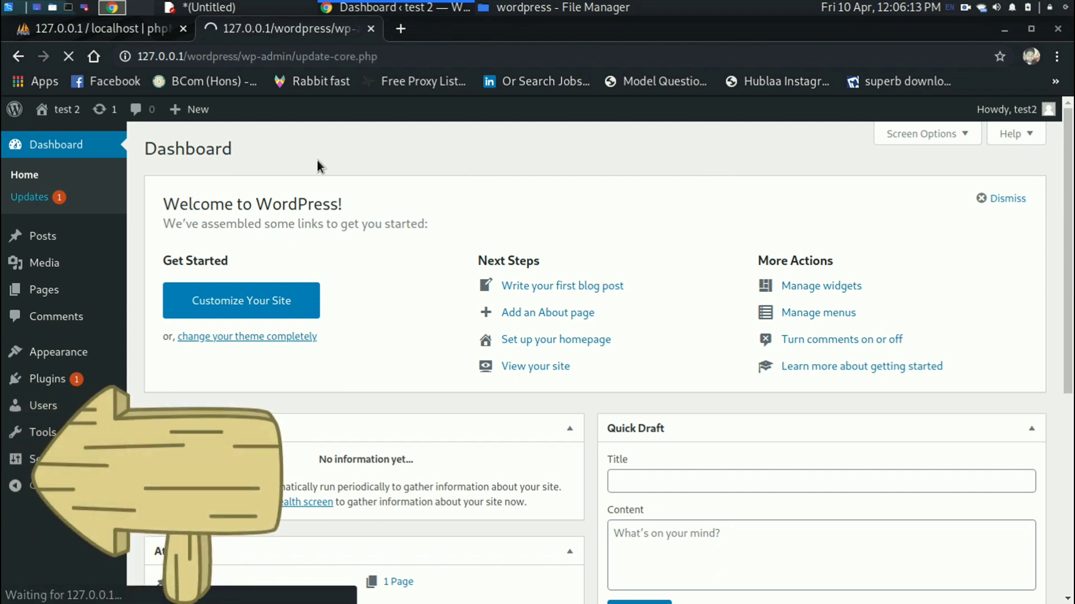
scroll(317, 160, "down", 3)
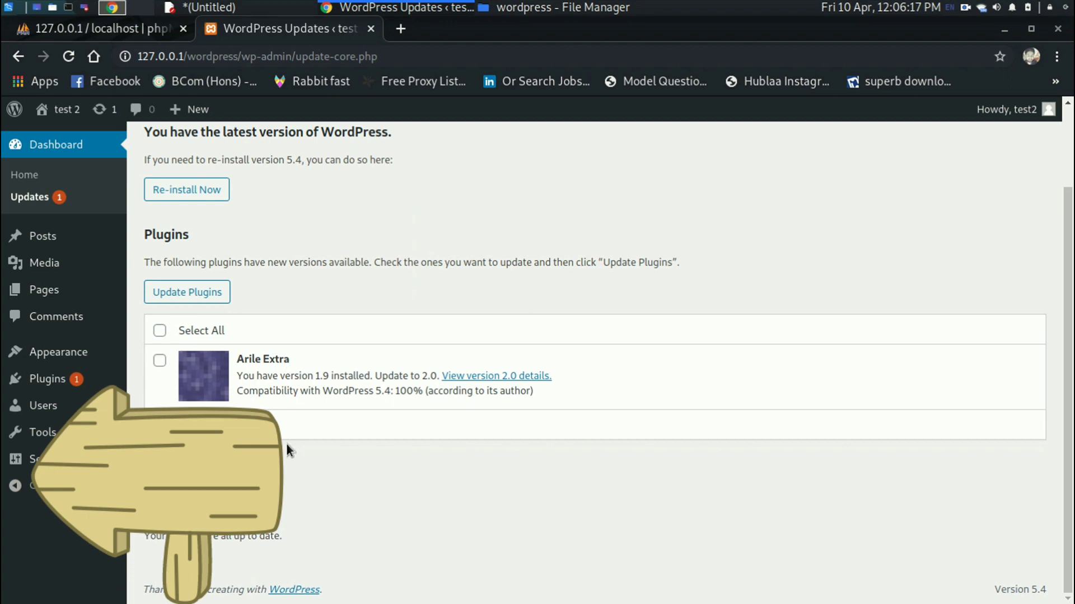
scroll(287, 444, "up", 1)
scroll(286, 449, "up", 3)
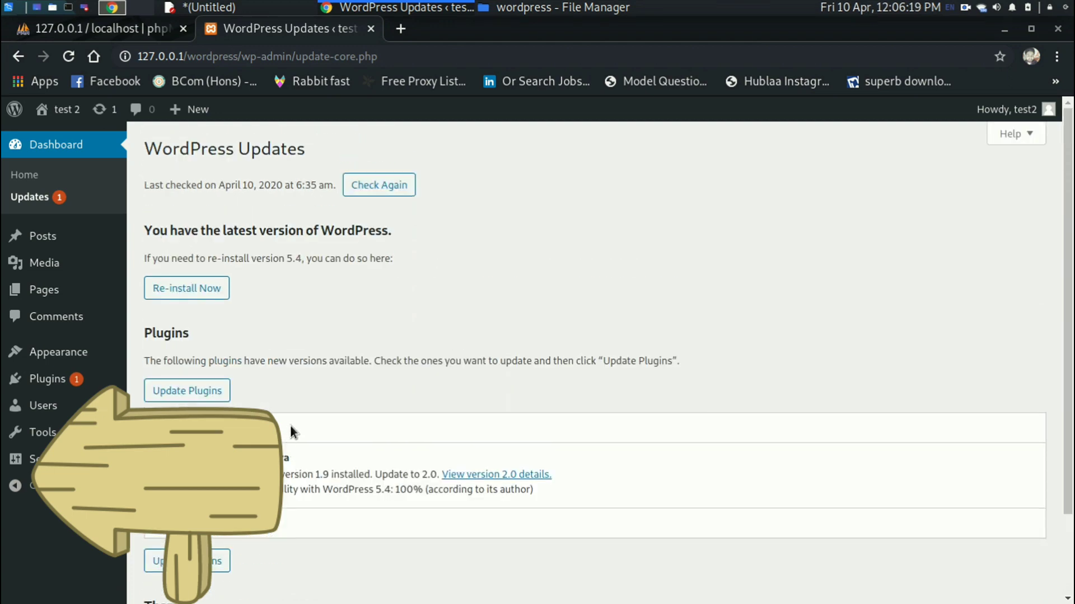
mouse_move(86, 362)
scroll(330, 343, "down", 2)
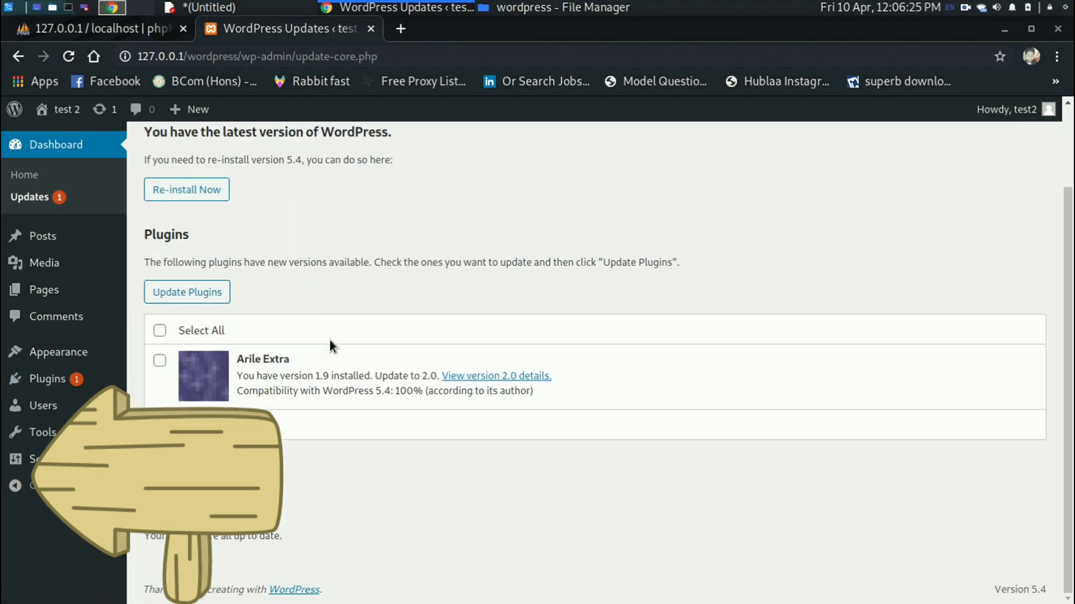
scroll(328, 341, "up", 2)
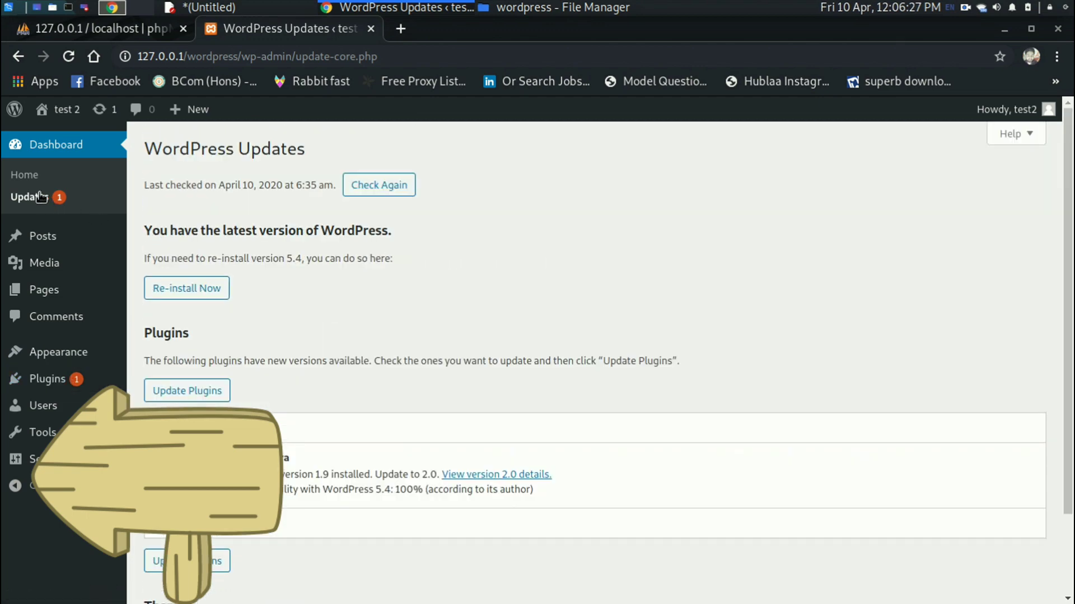
left_click(26, 176)
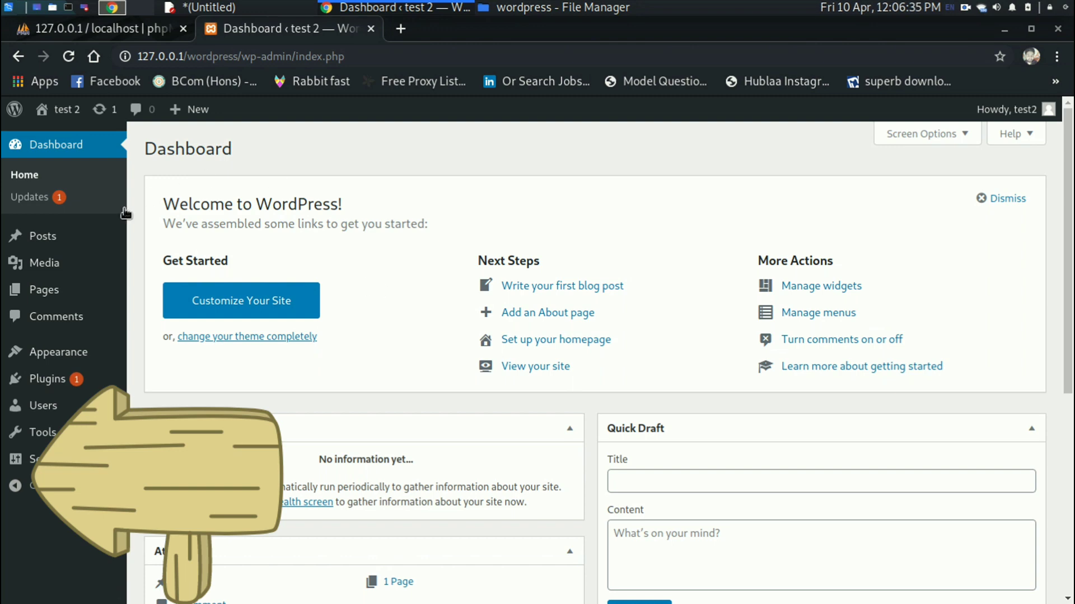
scroll(140, 243, "down", 2)
scroll(139, 243, "up", 2)
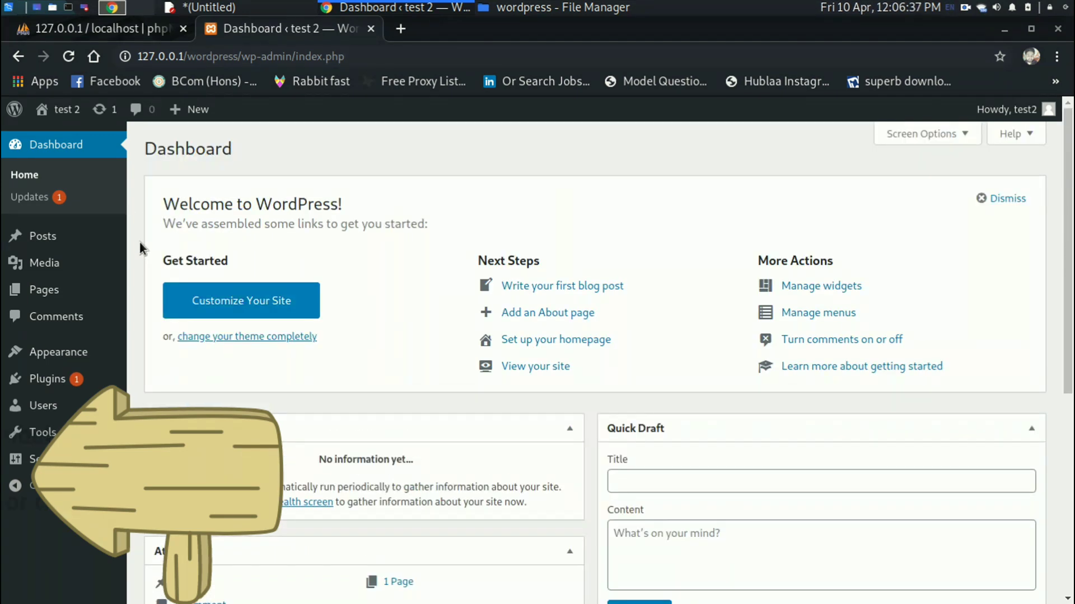